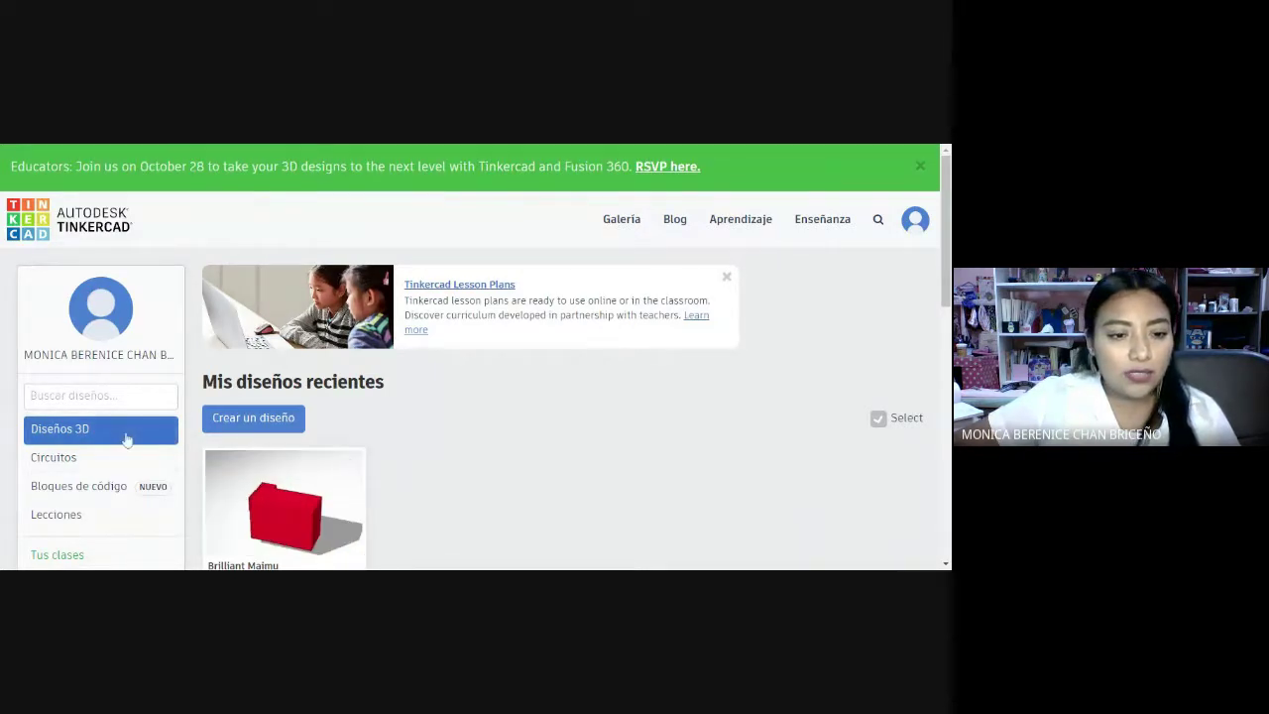
- Create a new 3D design and inspect the empty workplane from several sides
{"action": "left_click", "coordinate": [240, 421]}
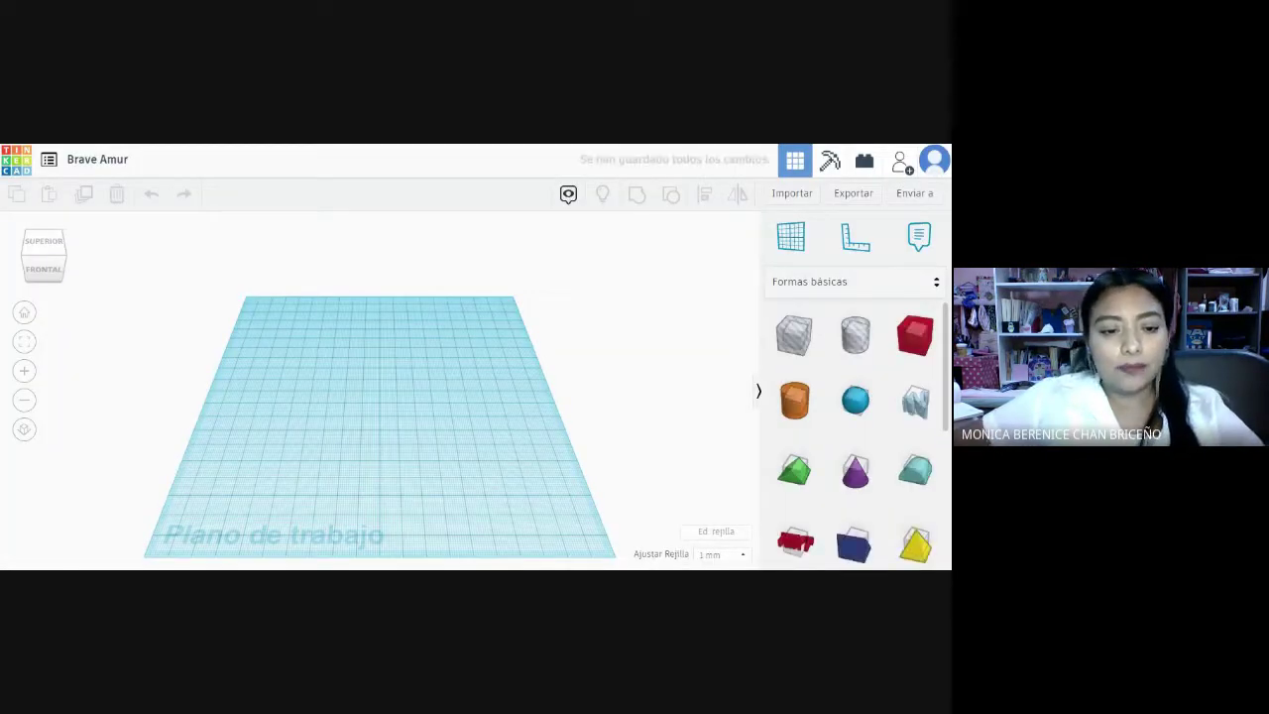
{"action": "left_click", "coordinate": [45, 253]}
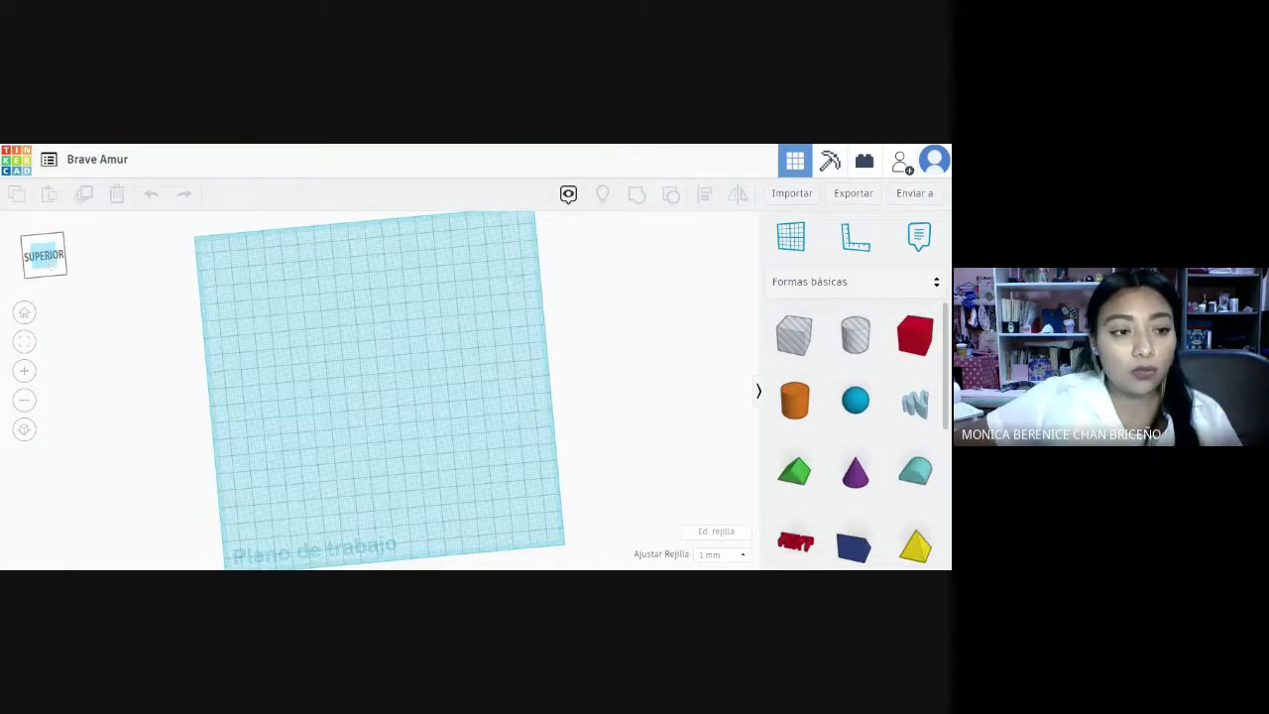
{"action": "left_click_drag", "start_coordinate": [44, 252], "coordinate": [104, 240]}
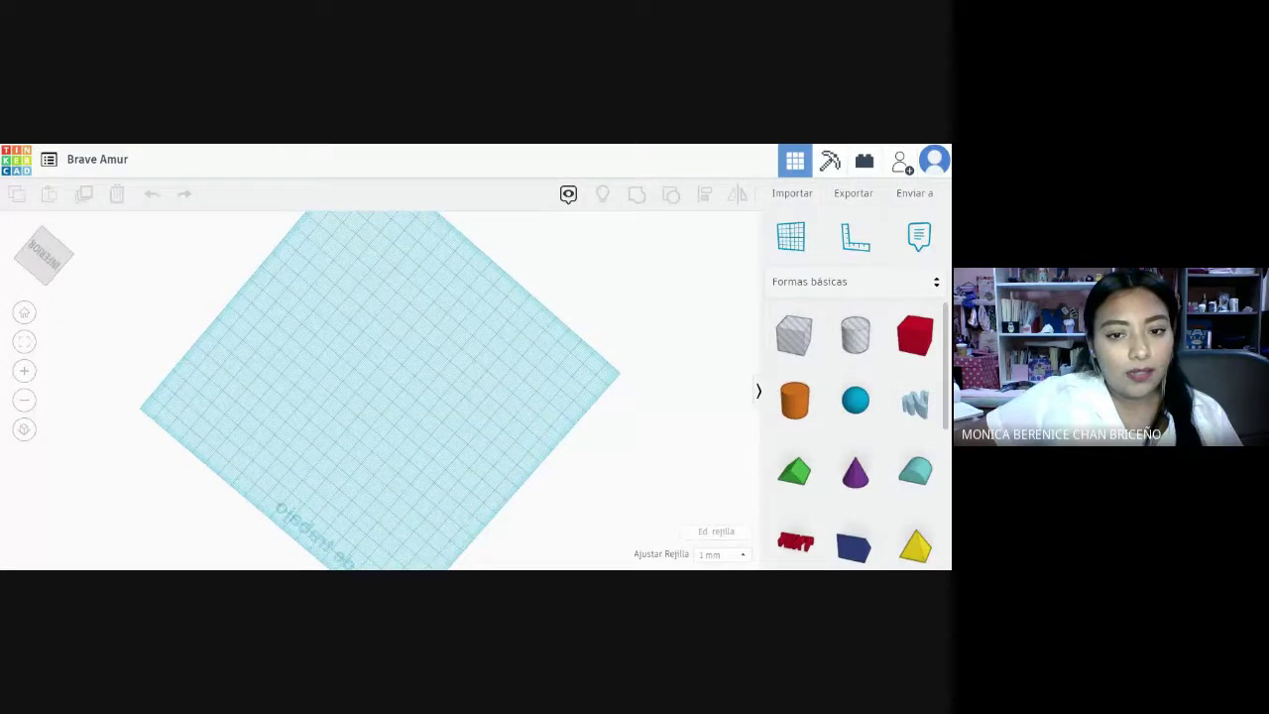
{"action": "left_click_drag", "start_coordinate": [99, 243], "coordinate": [114, 254]}
{"action": "right_click_drag", "start_coordinate": [114, 255], "coordinate": [113, 249]}
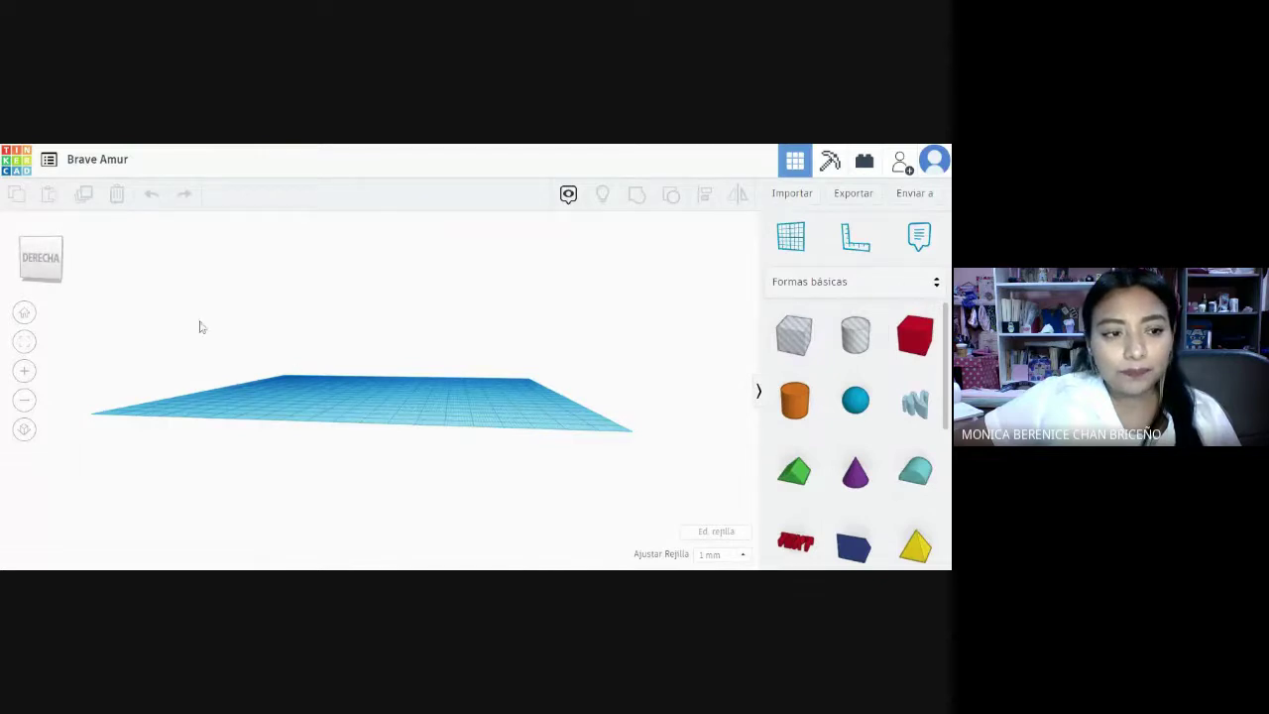
{"action": "left_click", "coordinate": [71, 280]}
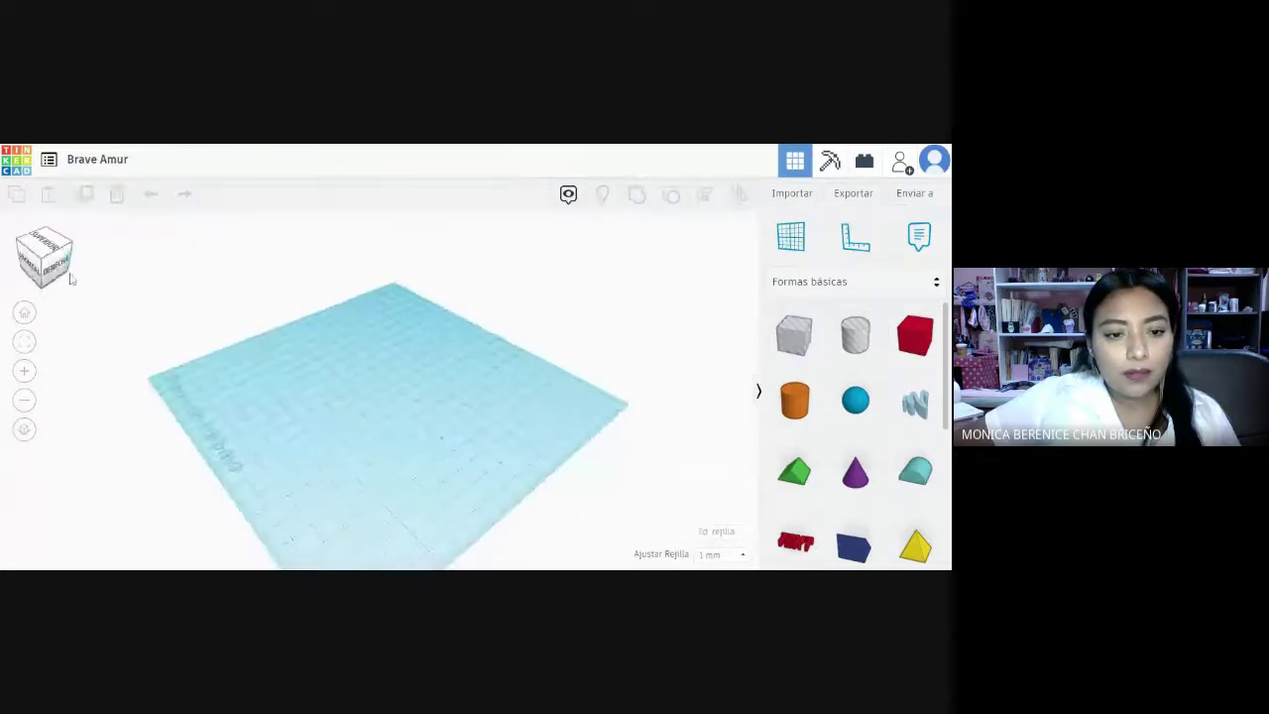
{"action": "left_click", "coordinate": [70, 279]}
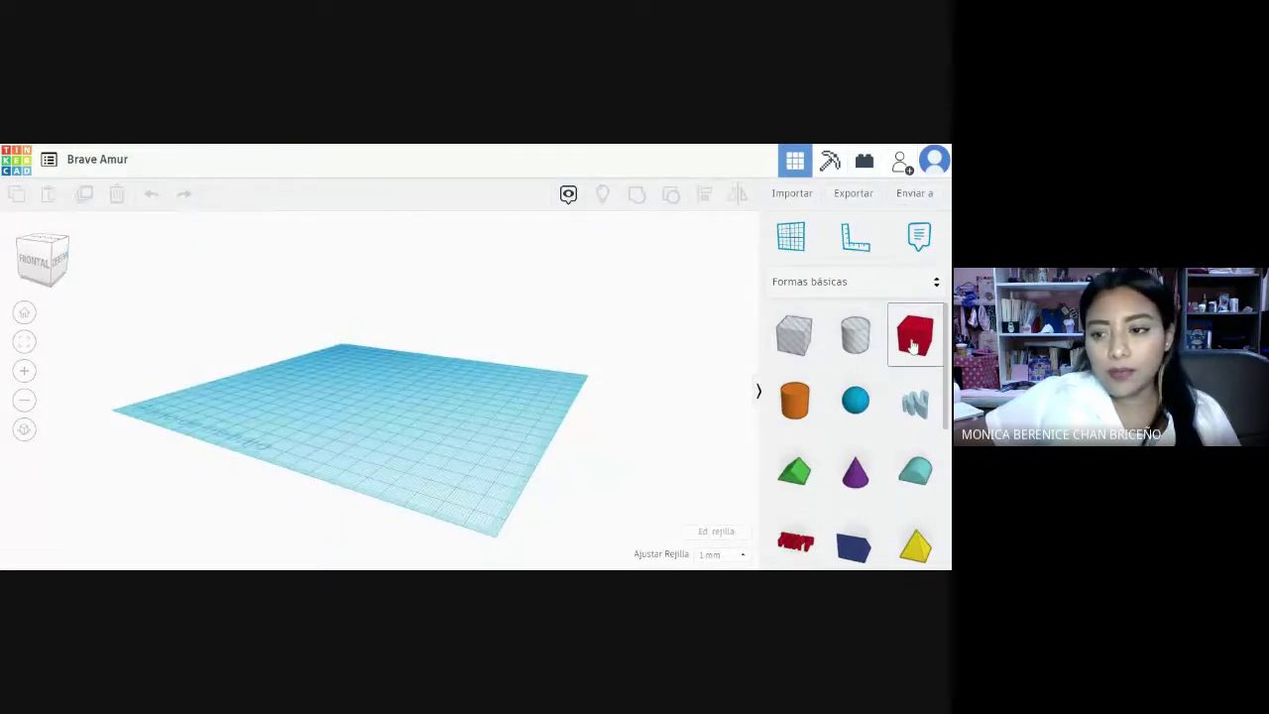
- Place a red solid box from the basic shapes near the back of the workplane
{"action": "left_click_drag", "start_coordinate": [912, 344], "coordinate": [390, 384]}
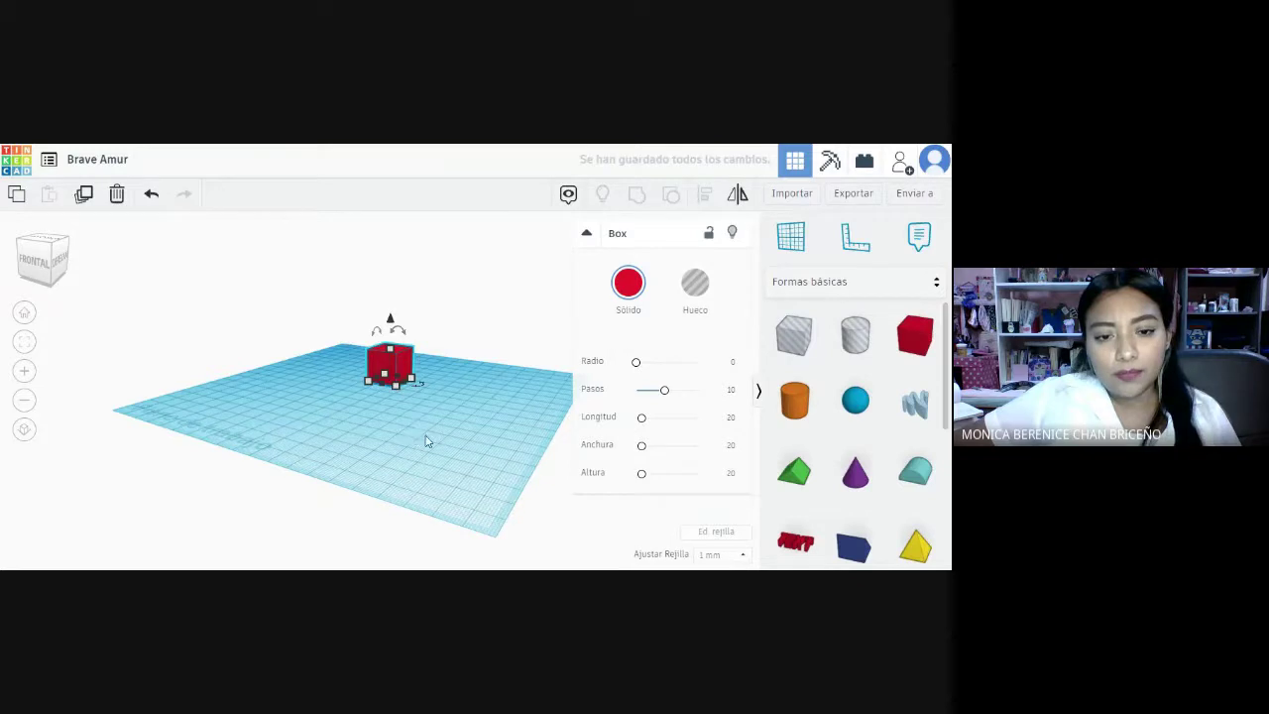
{"action": "scroll", "coordinate": [428, 436], "scroll_direction": "up", "scroll_amount": 5}
{"action": "scroll", "coordinate": [429, 441], "scroll_direction": "up", "scroll_amount": 5}
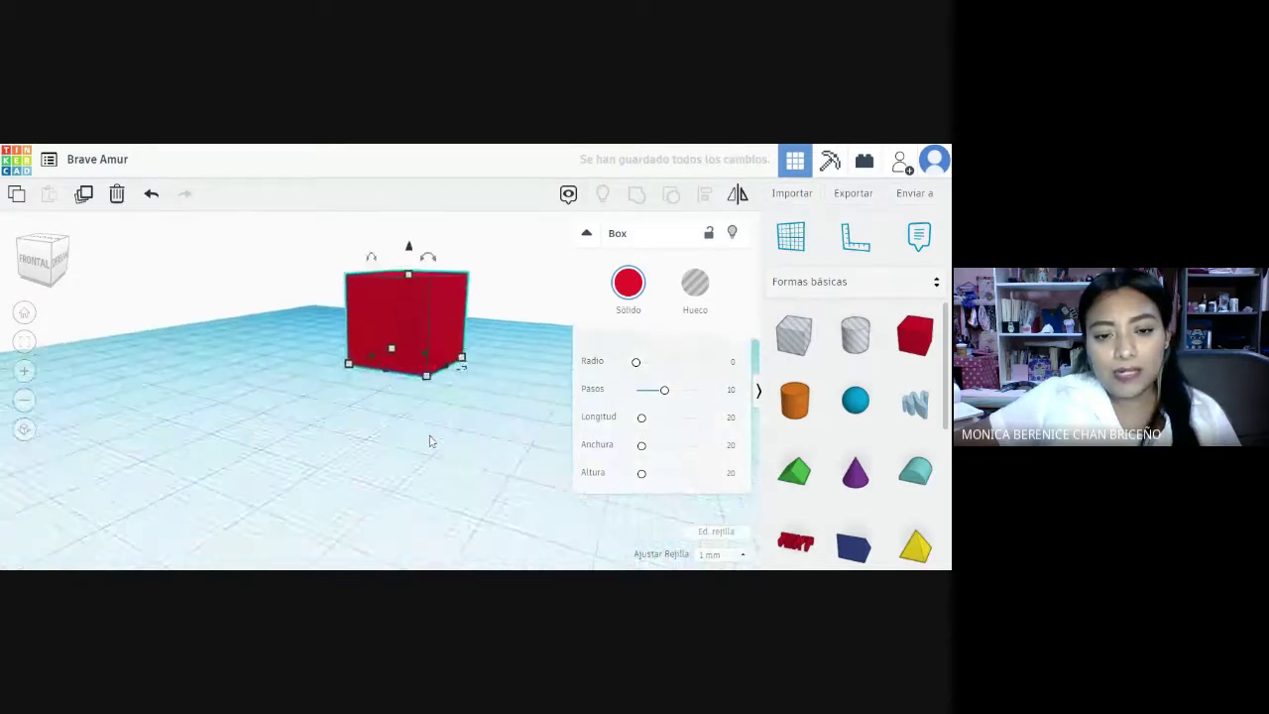
- Enlarge the red box from its near base corner to 28 by 46 mm and deselect it
{"action": "mouse_move", "coordinate": [394, 344]}
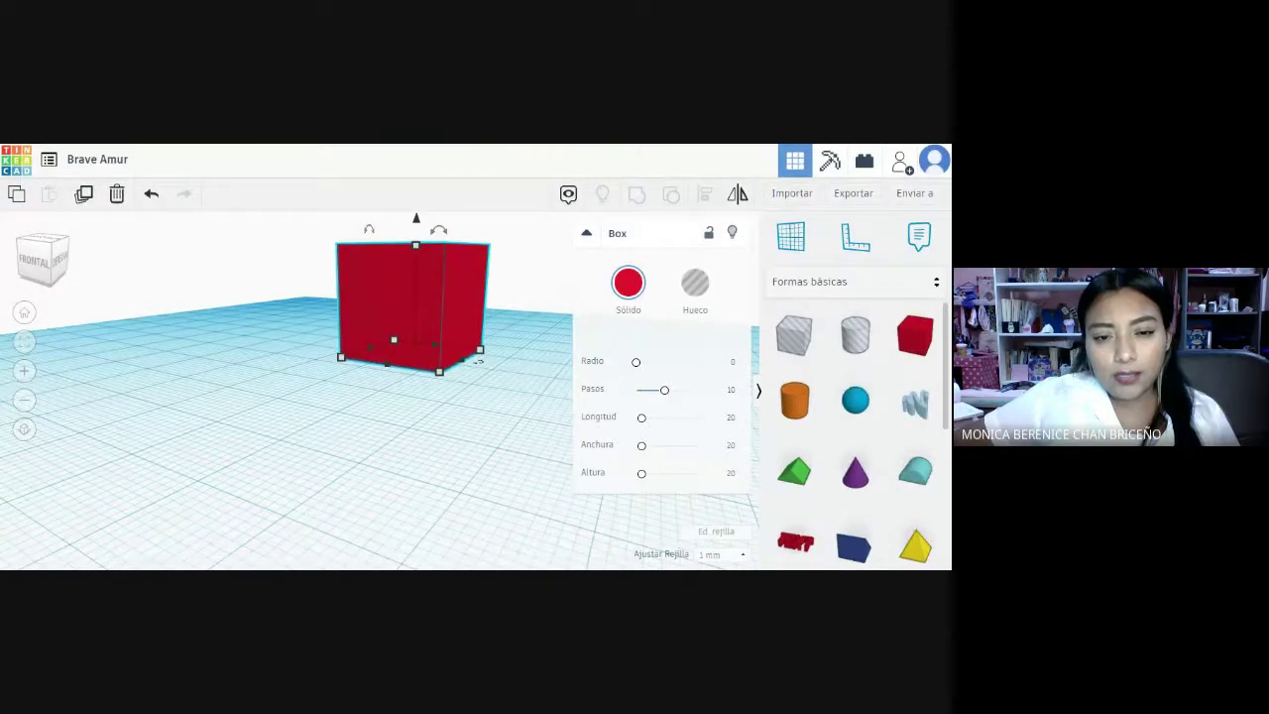
{"action": "left_click_drag", "start_coordinate": [439, 370], "coordinate": [413, 443]}
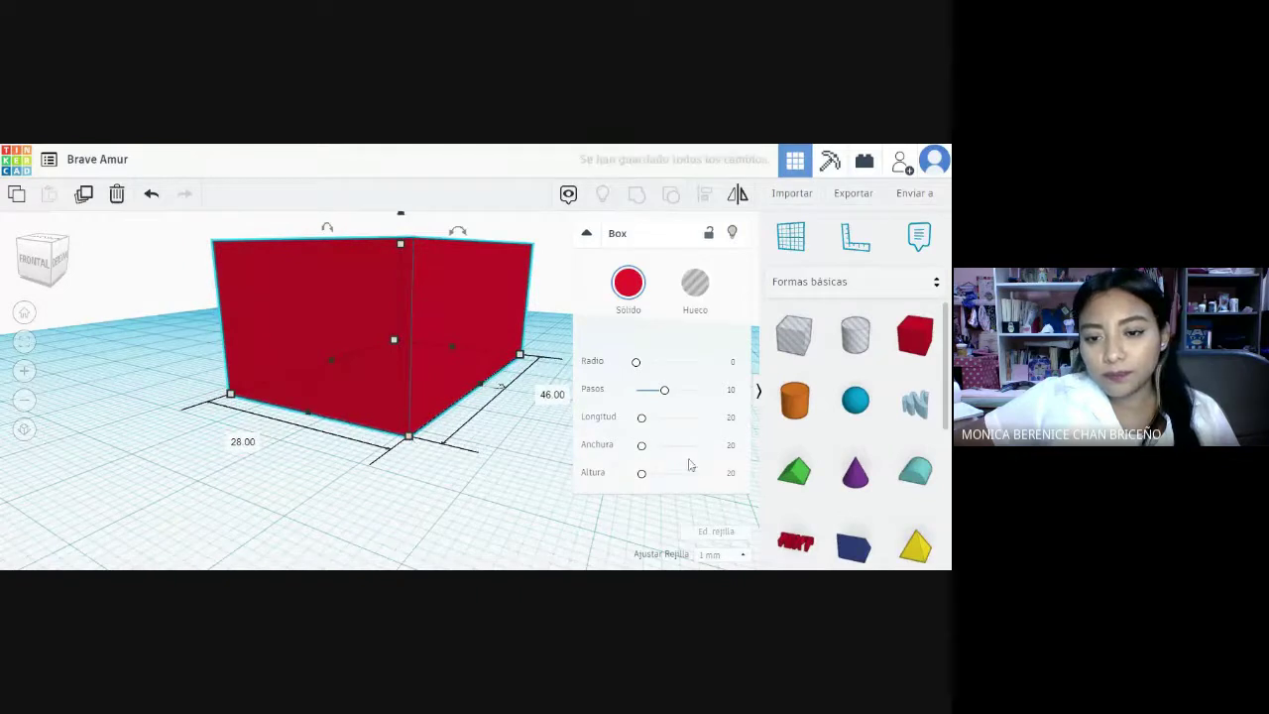
{"action": "left_click", "coordinate": [417, 516]}
{"action": "left_click", "coordinate": [402, 348]}
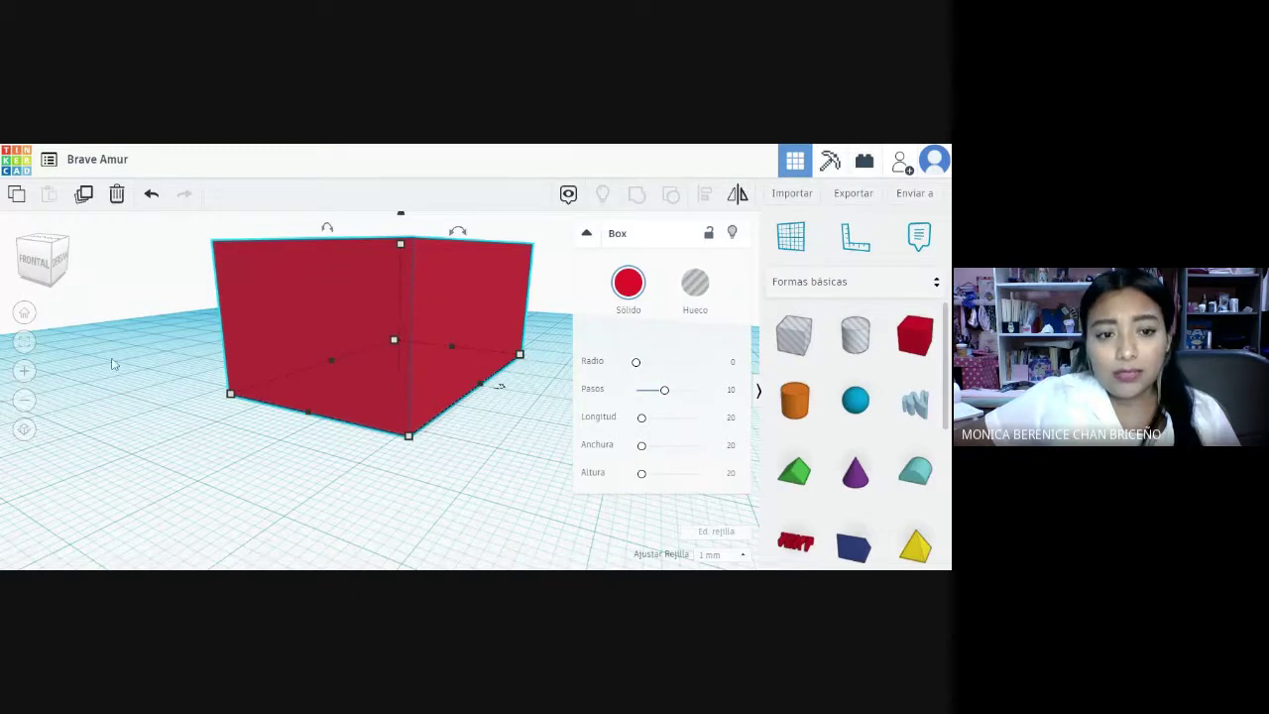
{"action": "left_click_drag", "start_coordinate": [112, 363], "coordinate": [204, 439]}
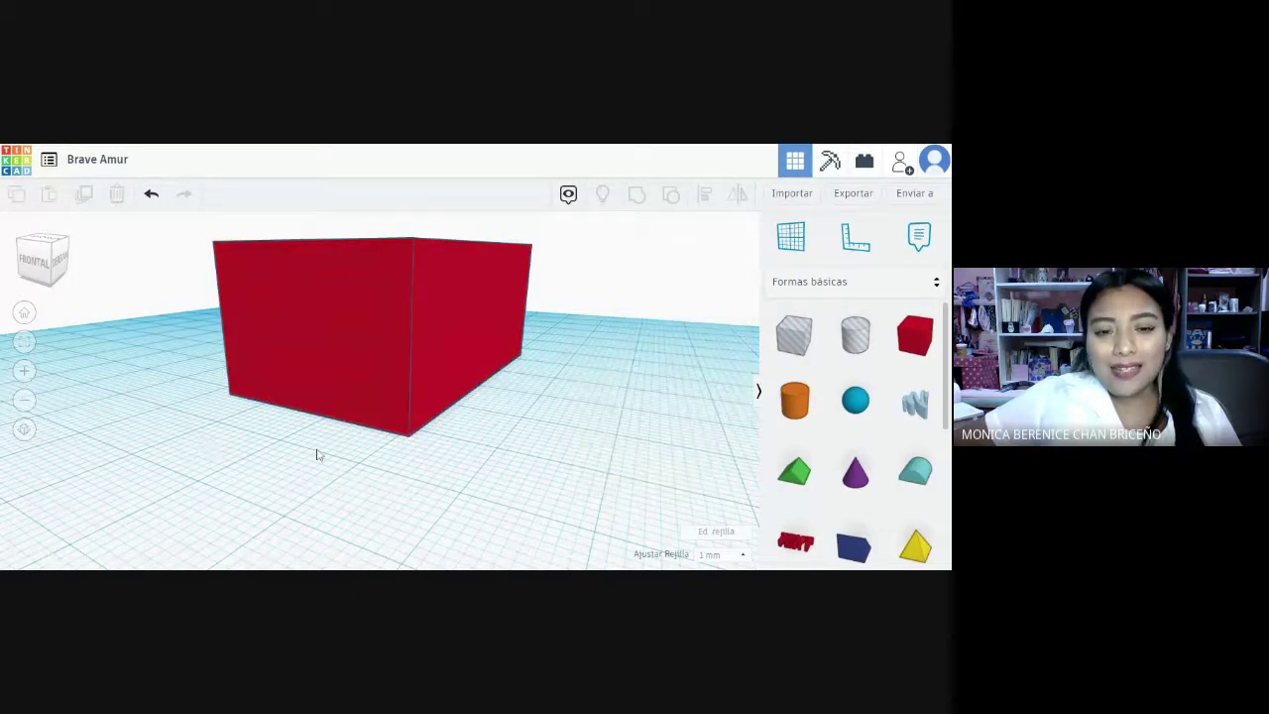
- Raise the red box 7 mm above the workplane and deselect it
{"action": "scroll", "coordinate": [422, 453], "scroll_direction": "up", "scroll_amount": 3}
{"action": "scroll", "coordinate": [453, 447], "scroll_direction": "down", "scroll_amount": 5}
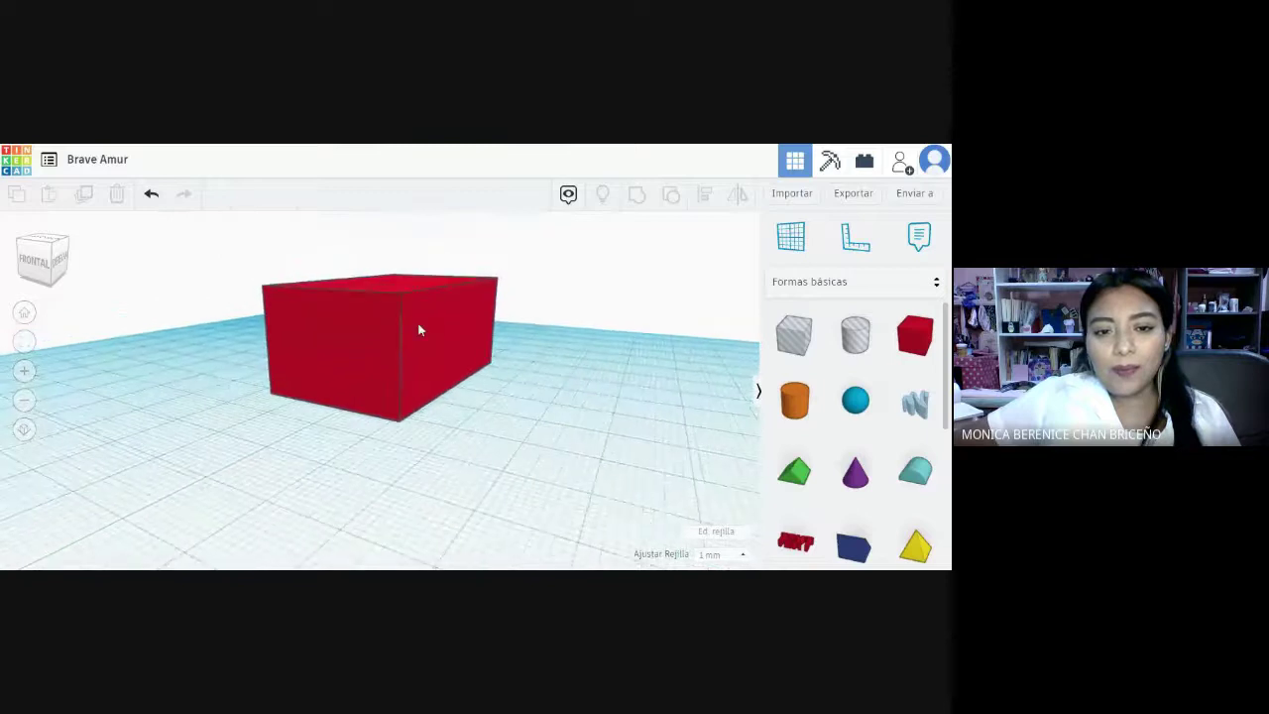
{"action": "left_click_drag", "start_coordinate": [42, 260], "coordinate": [119, 276]}
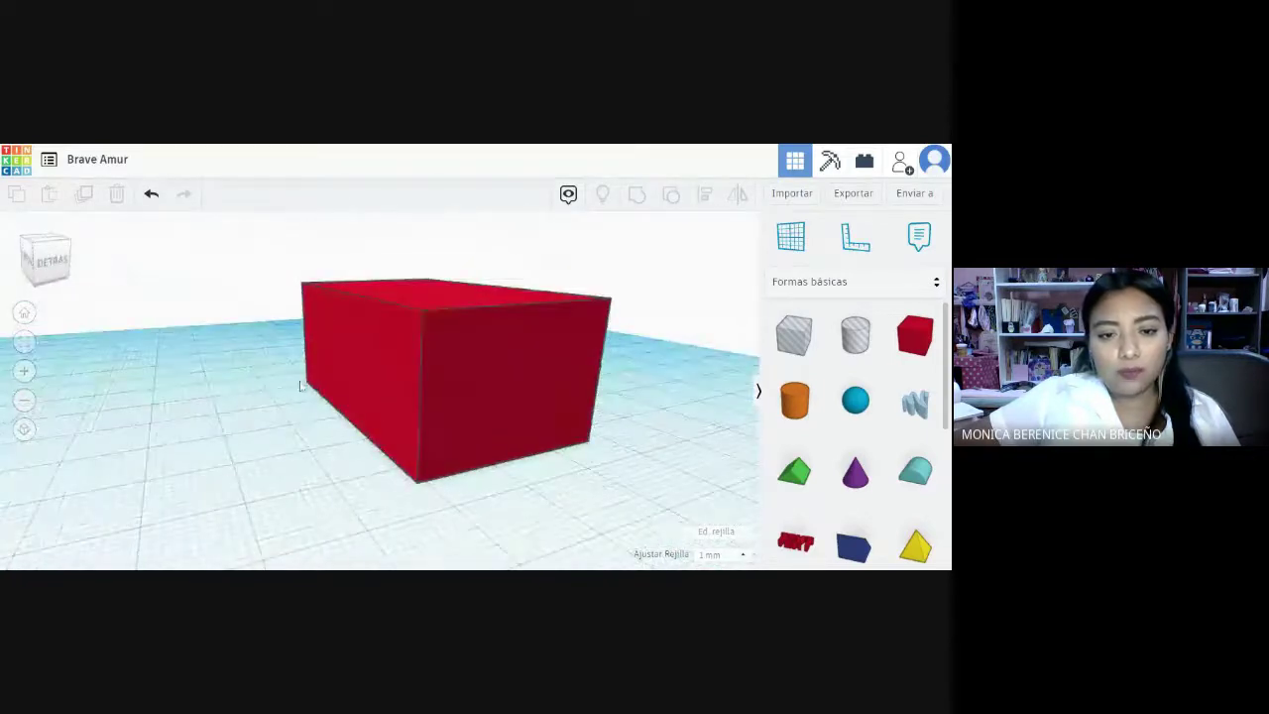
{"action": "left_click", "coordinate": [385, 420]}
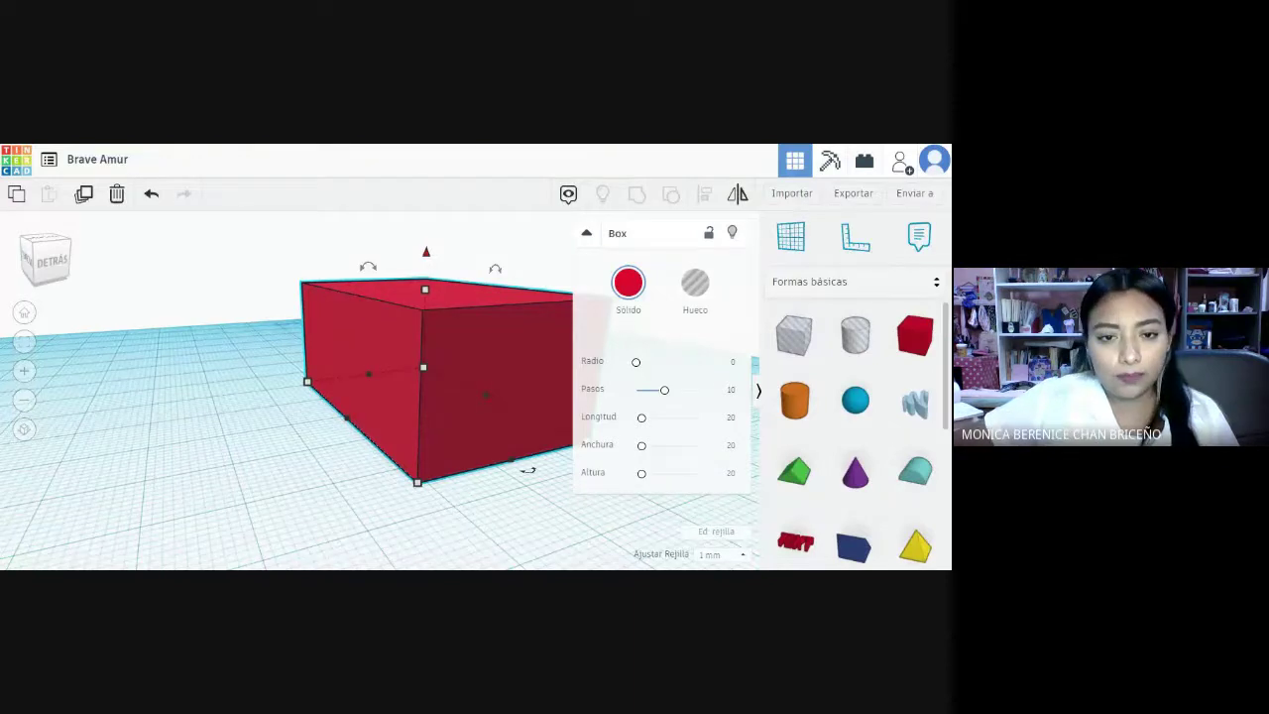
{"action": "left_click_drag", "start_coordinate": [426, 252], "coordinate": [433, 208]}
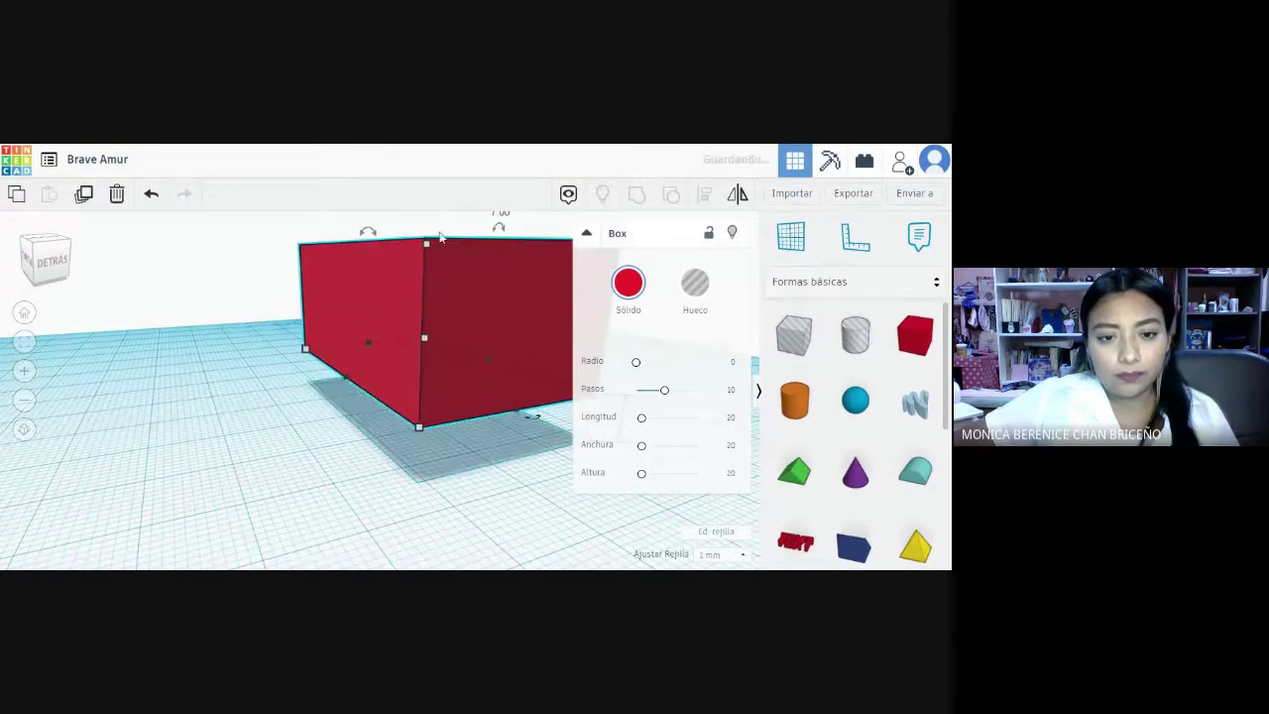
{"action": "left_click", "coordinate": [296, 472]}
- Lower the raised box 7 mm back onto the workplane and deselect it
{"action": "left_click_drag", "start_coordinate": [41, 261], "coordinate": [129, 276]}
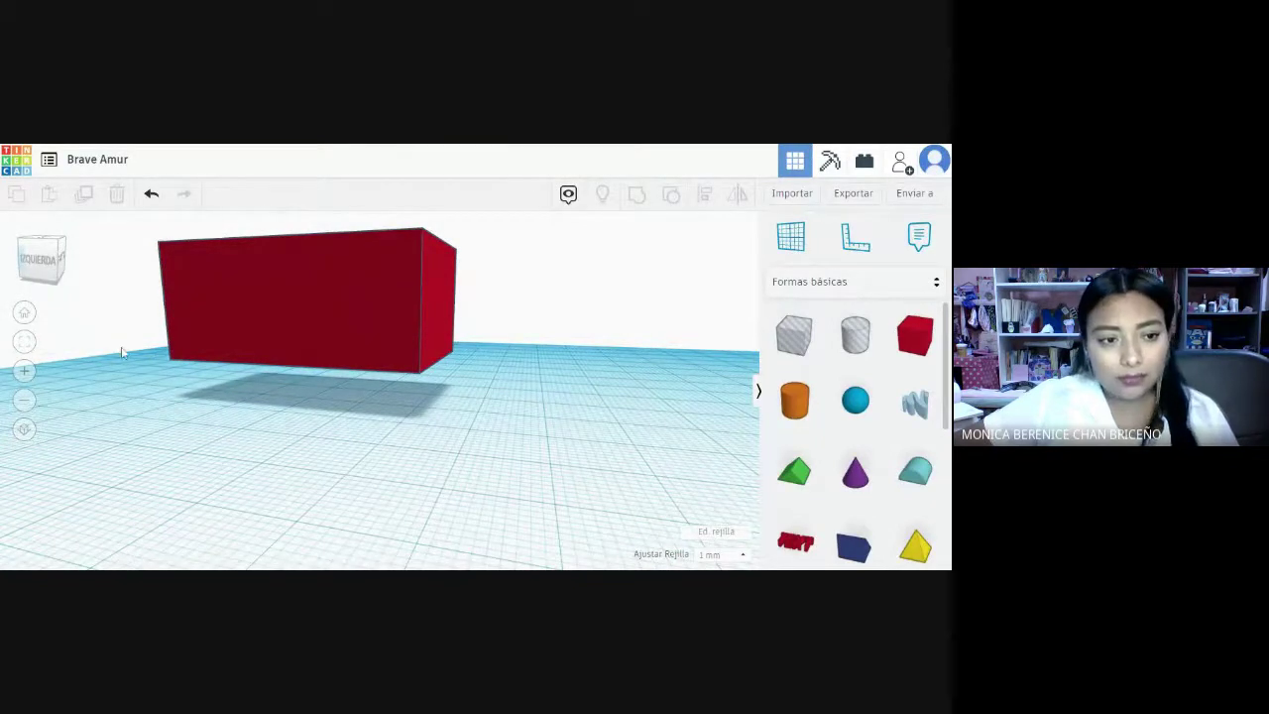
{"action": "right_click_drag", "start_coordinate": [66, 322], "coordinate": [102, 279]}
{"action": "left_click", "coordinate": [362, 328]}
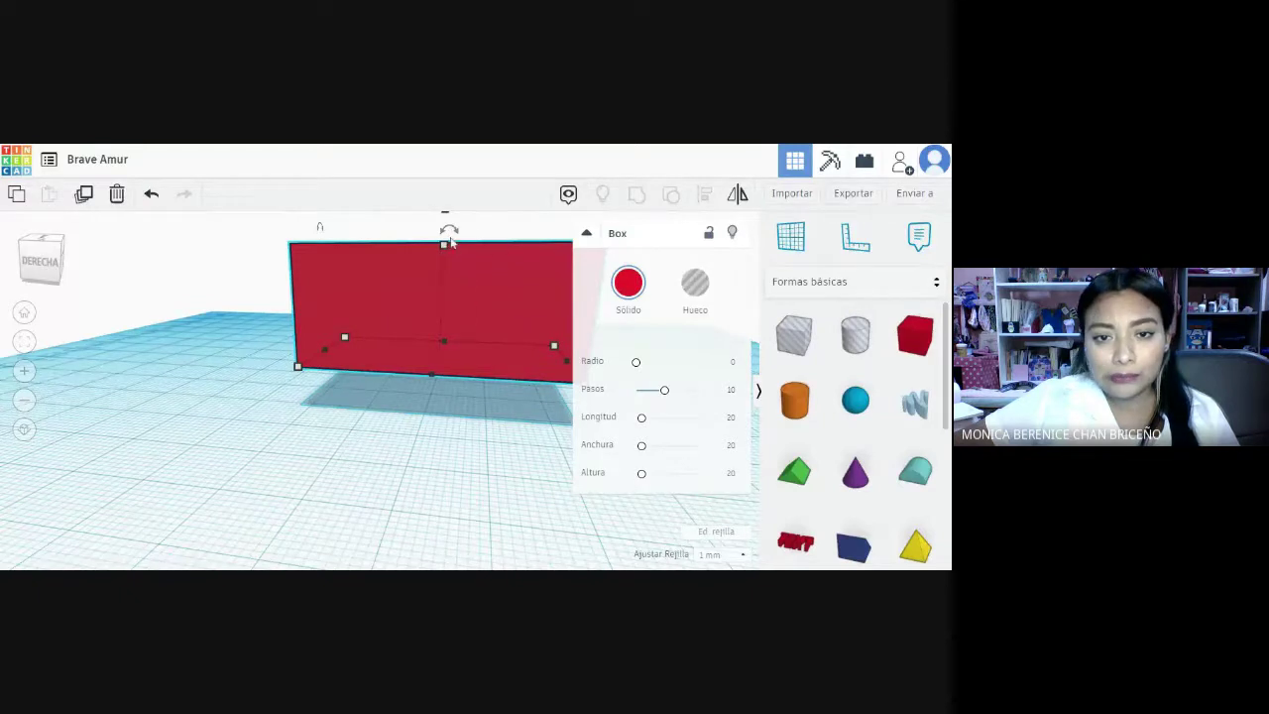
{"action": "right_click_drag", "start_coordinate": [245, 277], "coordinate": [416, 257]}
{"action": "left_click_drag", "start_coordinate": [433, 250], "coordinate": [427, 277]}
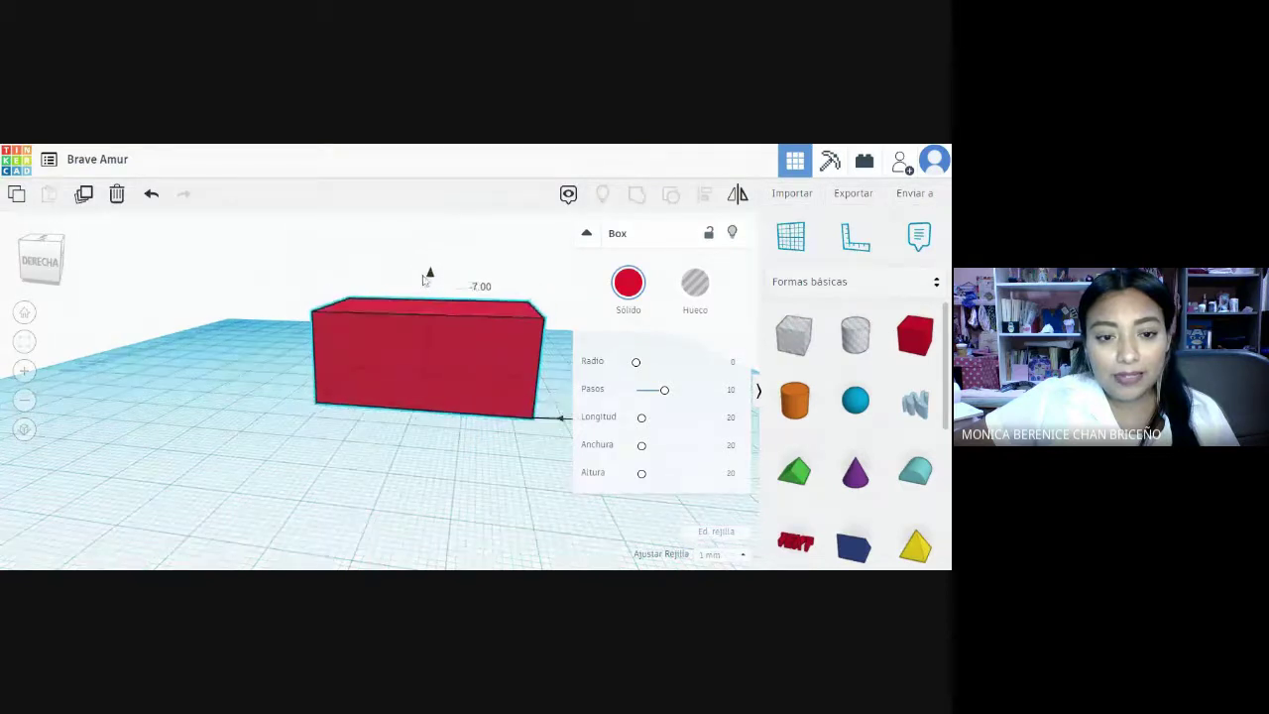
{"action": "left_click", "coordinate": [282, 488]}
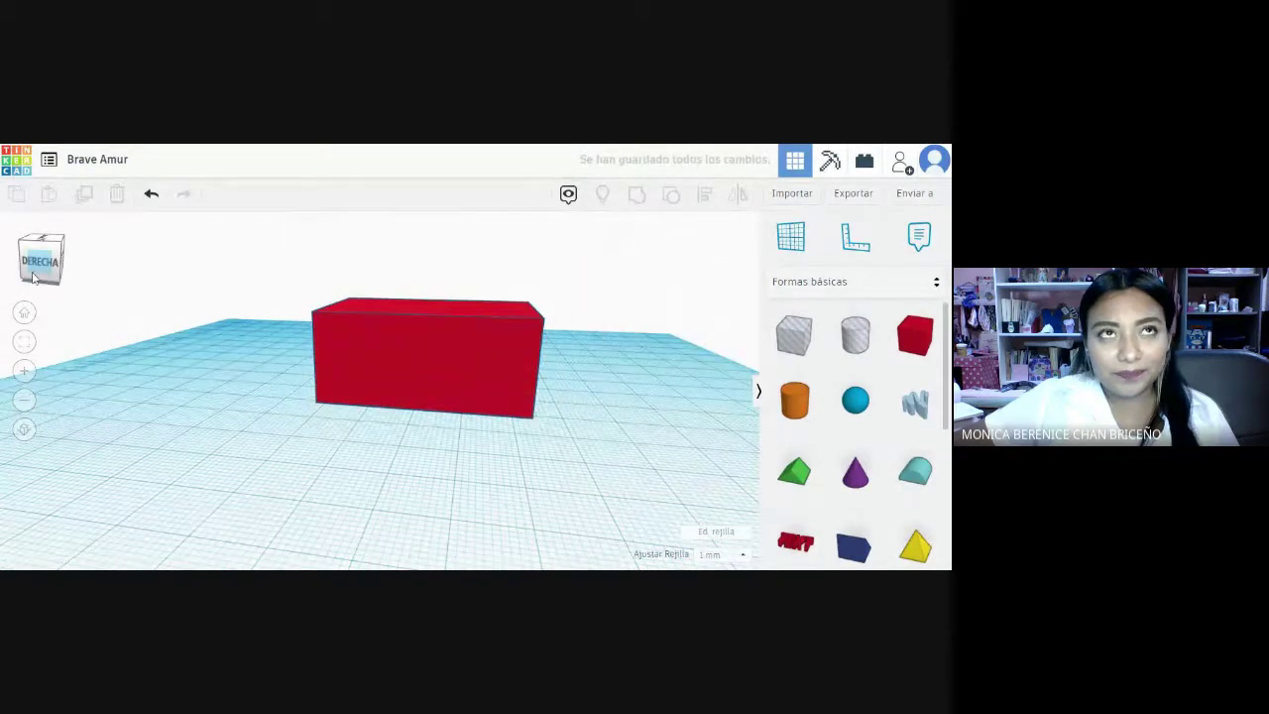
- Sink the box 8 mm below the workplane, return it to the workplane level and deselect it
{"action": "left_click_drag", "start_coordinate": [32, 278], "coordinate": [54, 276]}
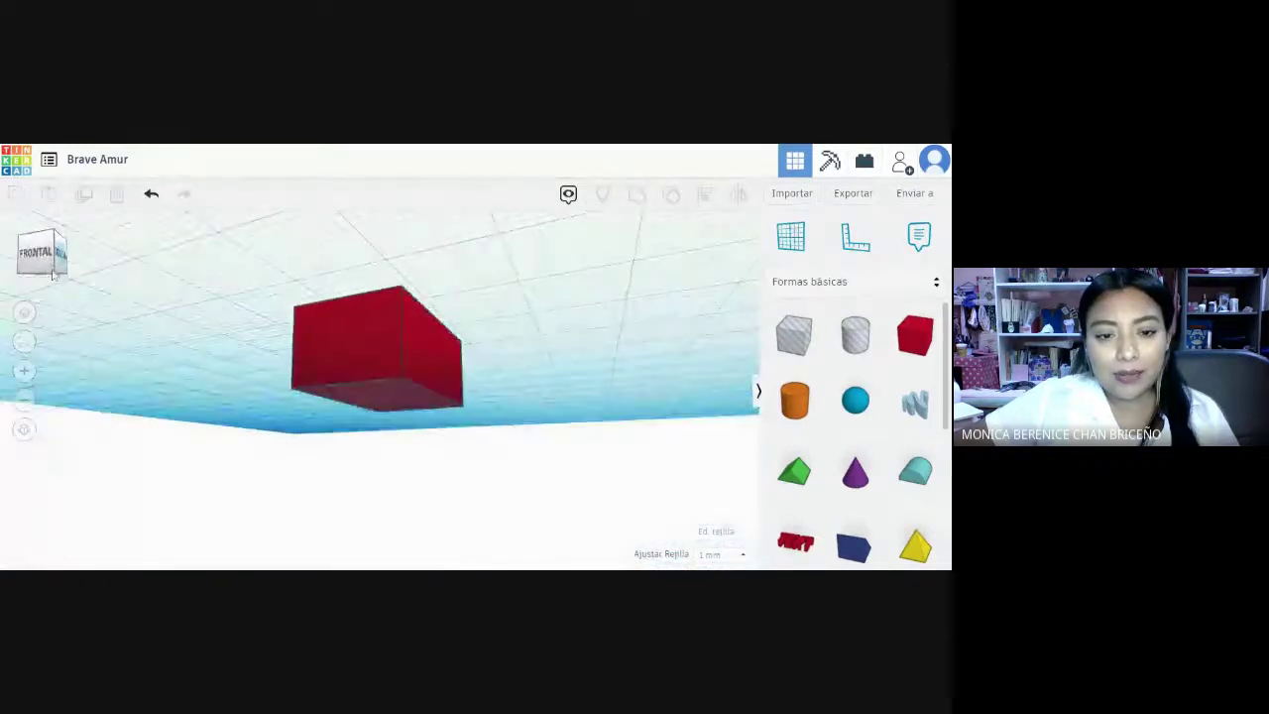
{"action": "left_click", "coordinate": [354, 348]}
{"action": "left_click_drag", "start_coordinate": [387, 427], "coordinate": [390, 466]}
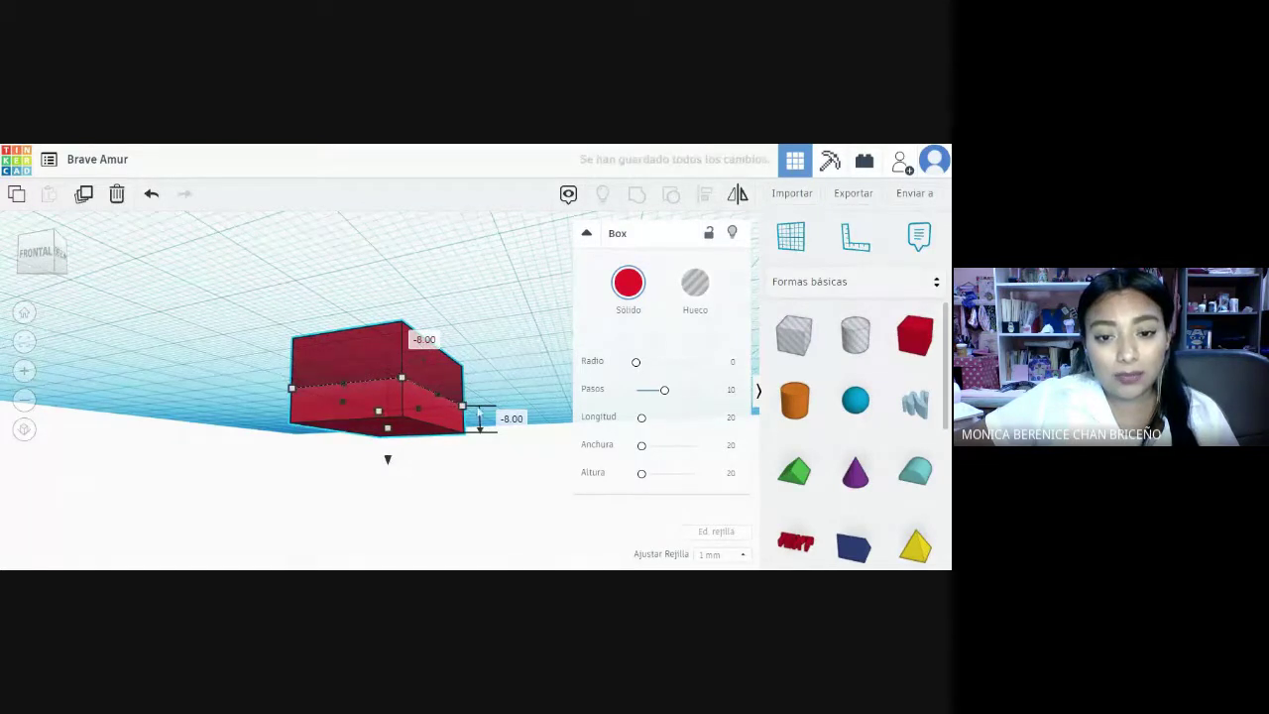
{"action": "left_click_drag", "start_coordinate": [387, 457], "coordinate": [392, 440]}
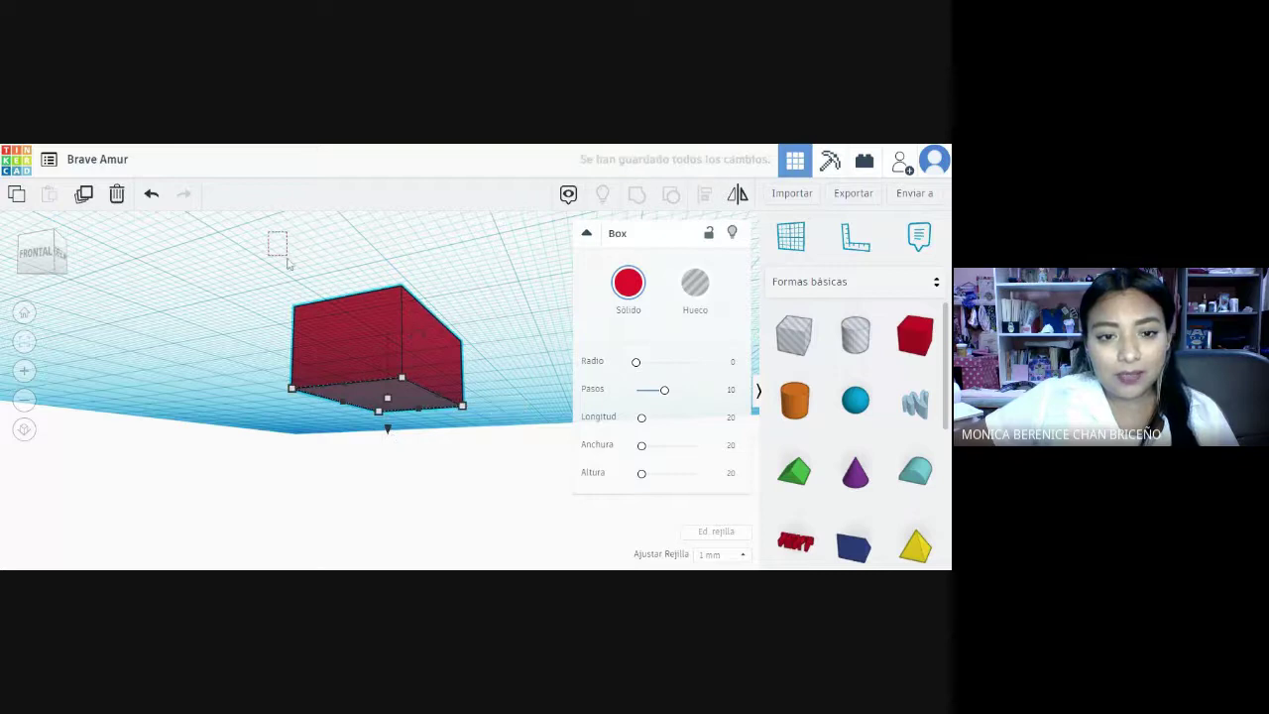
{"action": "left_click", "coordinate": [191, 252]}
- Set the red box's steps (Pasos) parameter to 1 and deselect the box
{"action": "left_click_drag", "start_coordinate": [51, 263], "coordinate": [96, 271]}
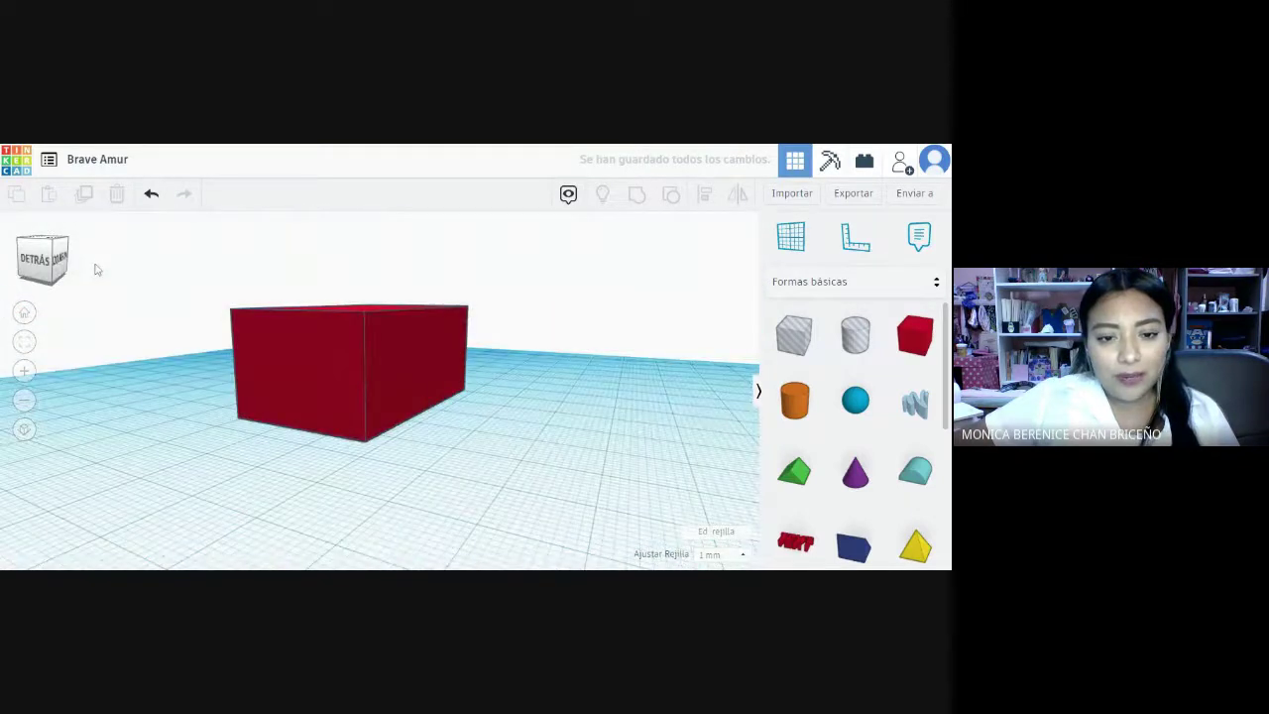
{"action": "left_click", "coordinate": [410, 387]}
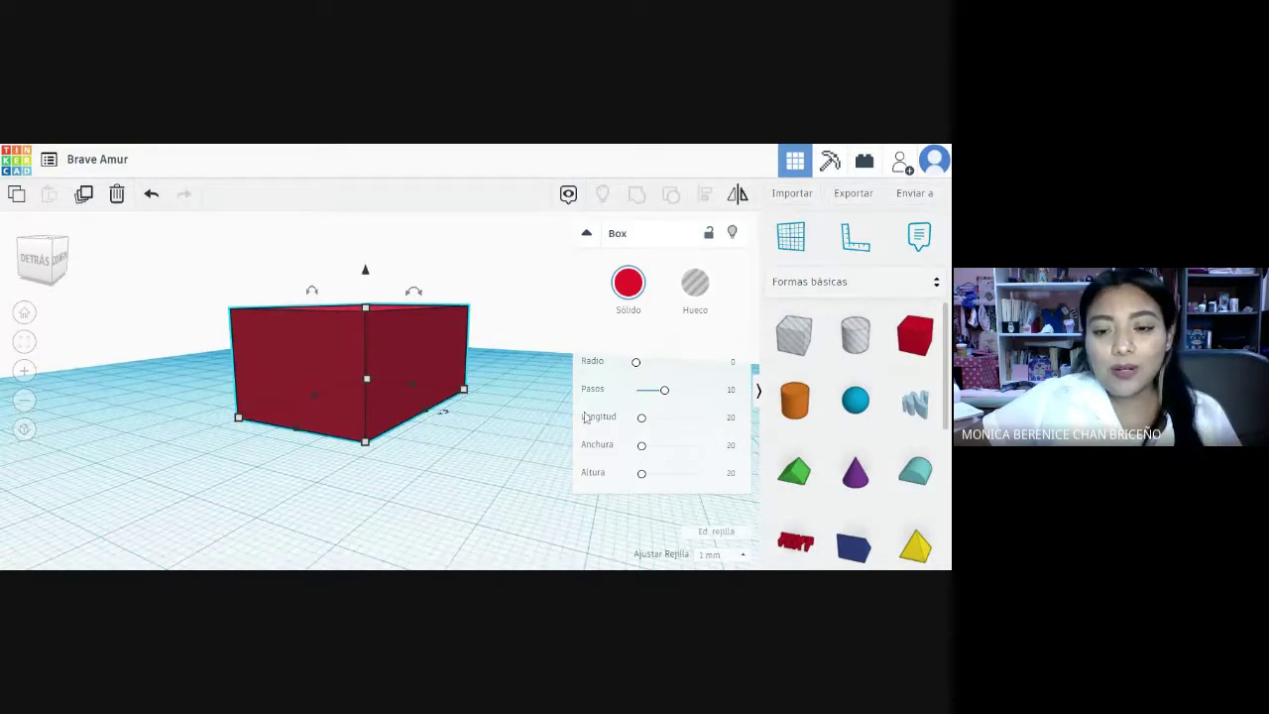
{"action": "left_click_drag", "start_coordinate": [652, 396], "coordinate": [644, 399]}
{"action": "left_click_drag", "start_coordinate": [639, 402], "coordinate": [636, 402]}
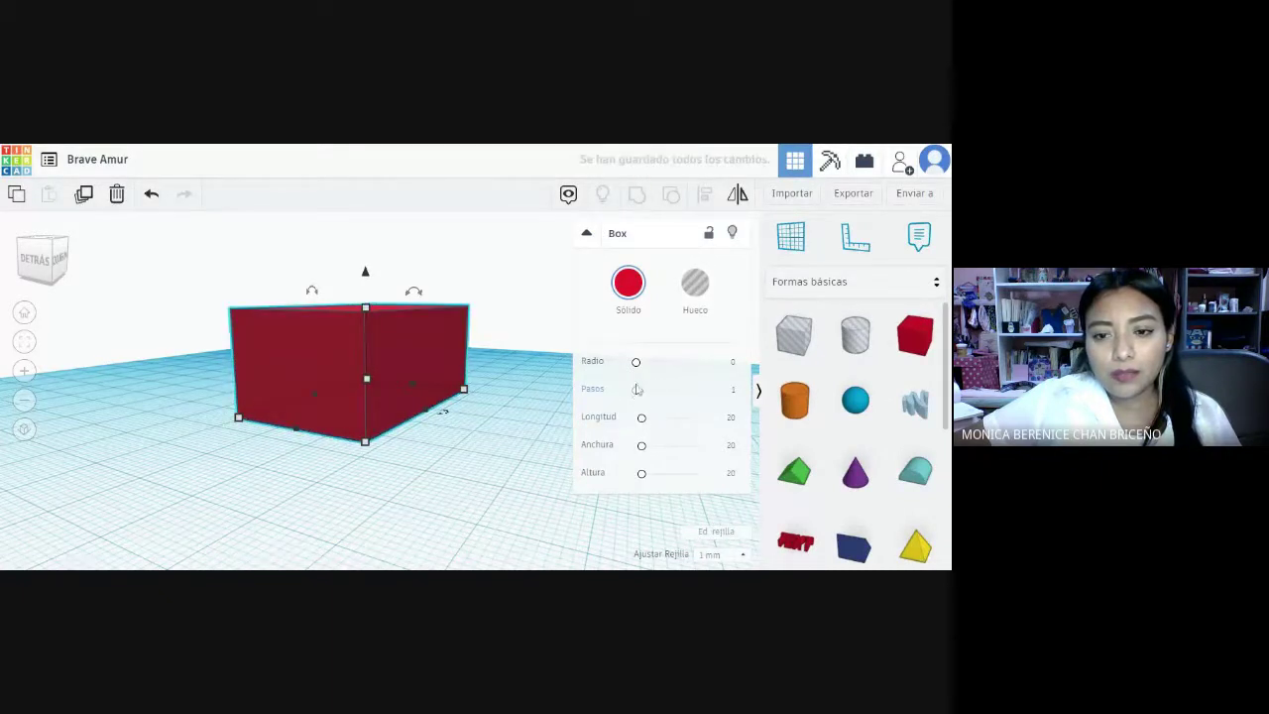
{"action": "left_click", "coordinate": [283, 505]}
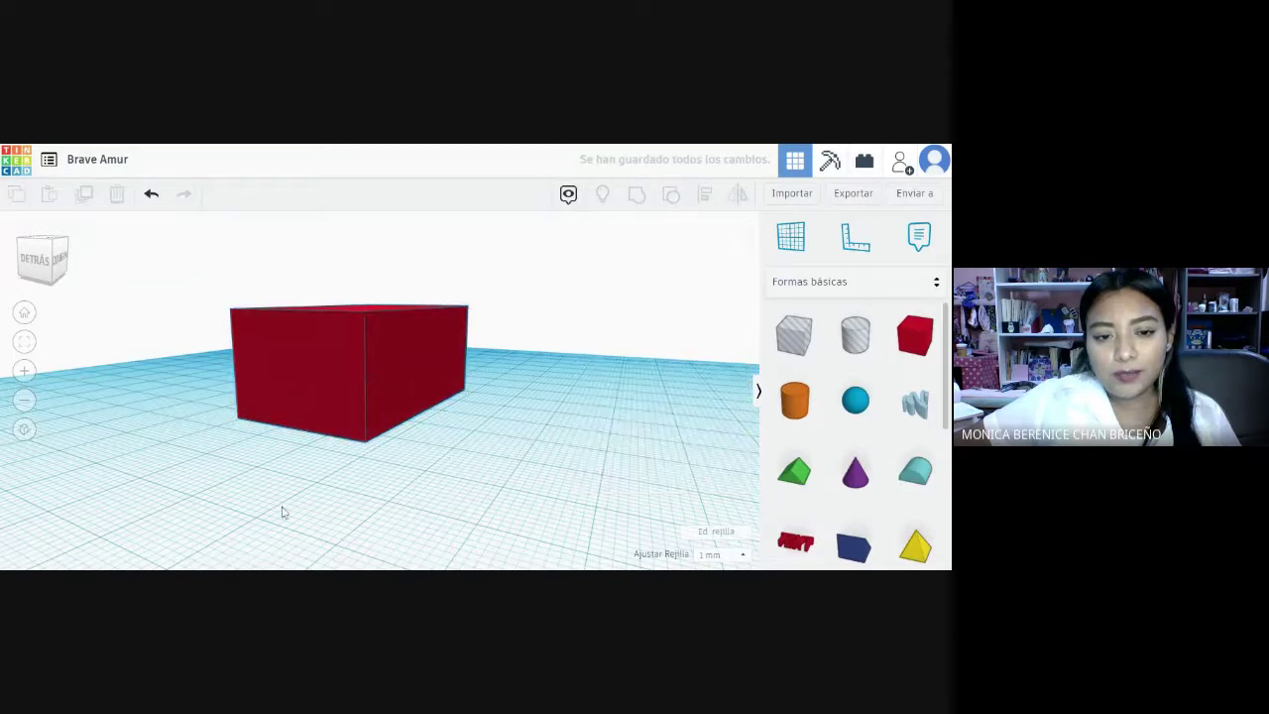
- Slide the red box to a new spot on the workplane, moving it sideways and forward by several millimetres
{"action": "left_click", "coordinate": [305, 383]}
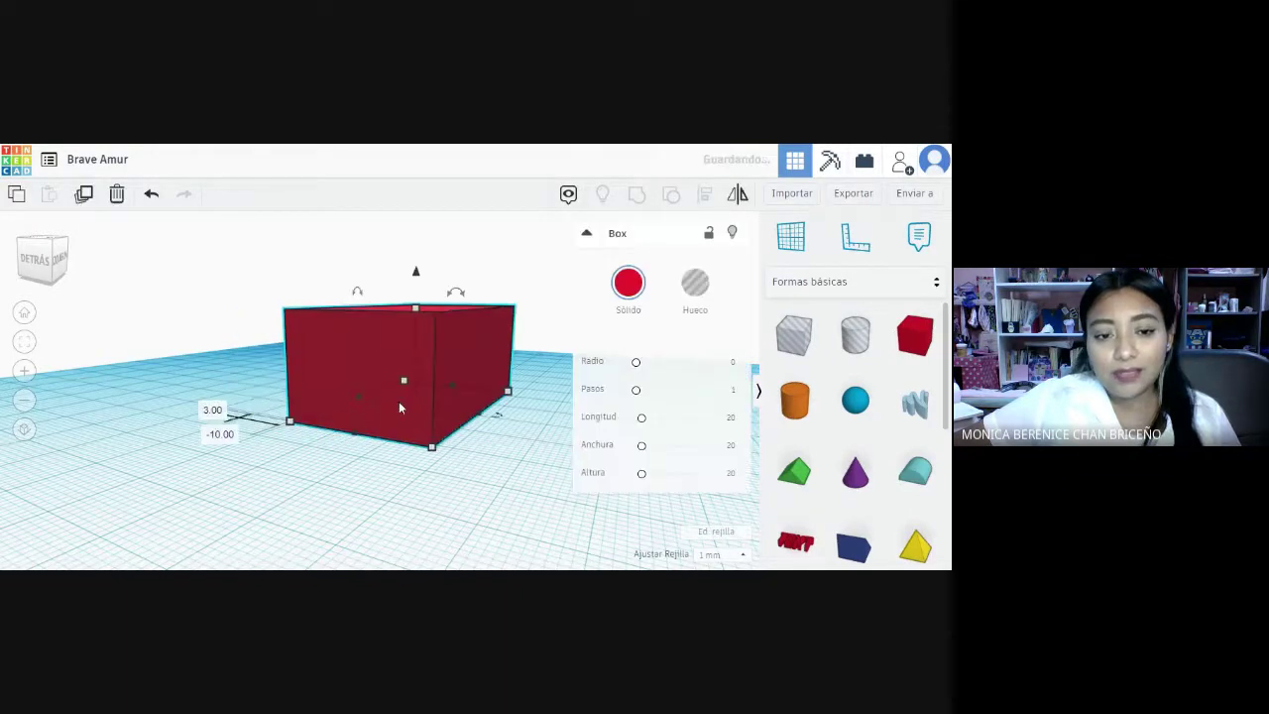
{"action": "left_click_drag", "start_coordinate": [402, 406], "coordinate": [449, 428]}
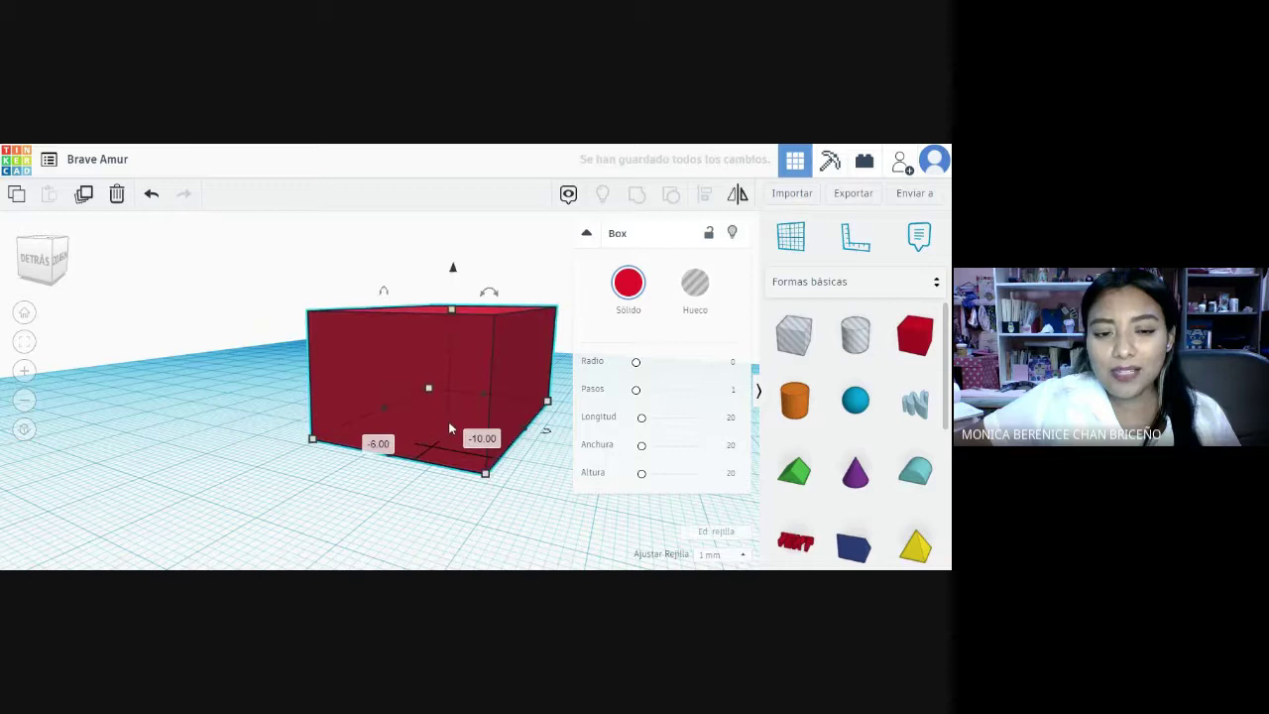
- Delete the red box from the workplane
{"action": "left_click", "coordinate": [42, 256]}
{"action": "left_click_drag", "start_coordinate": [62, 276], "coordinate": [94, 281]}
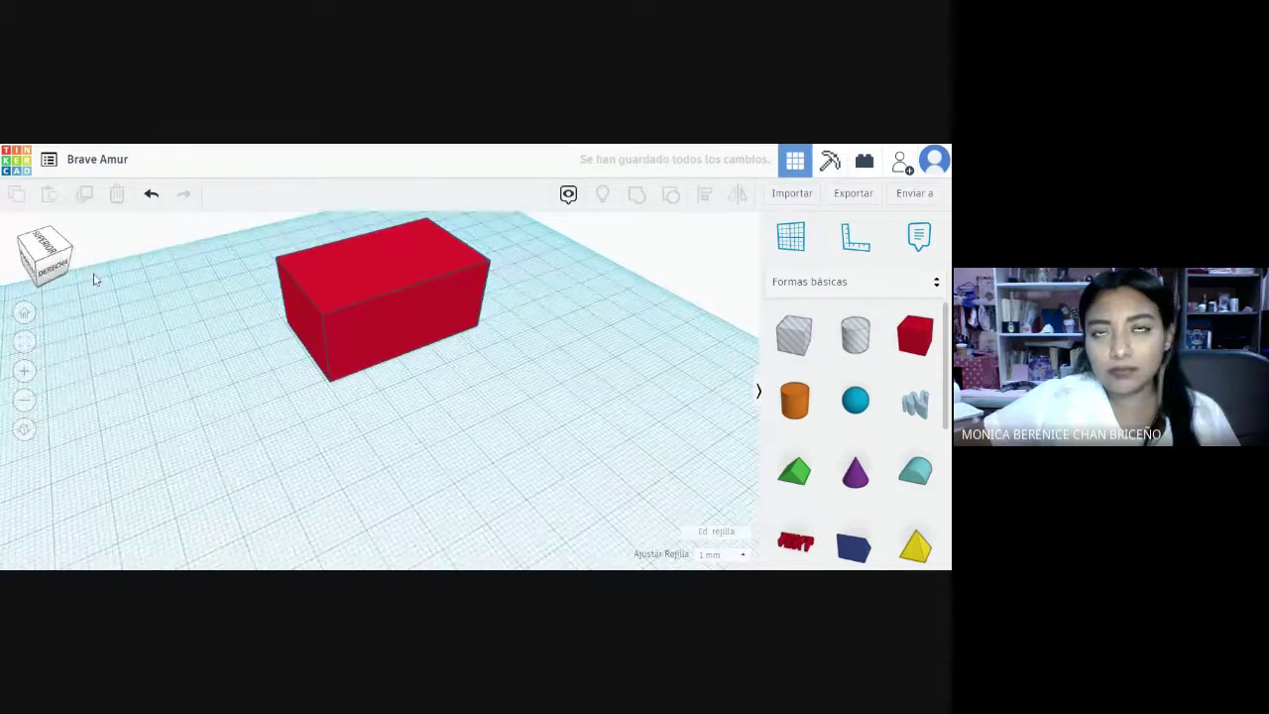
{"action": "left_click", "coordinate": [392, 273]}
{"action": "key", "text": "Delete"}
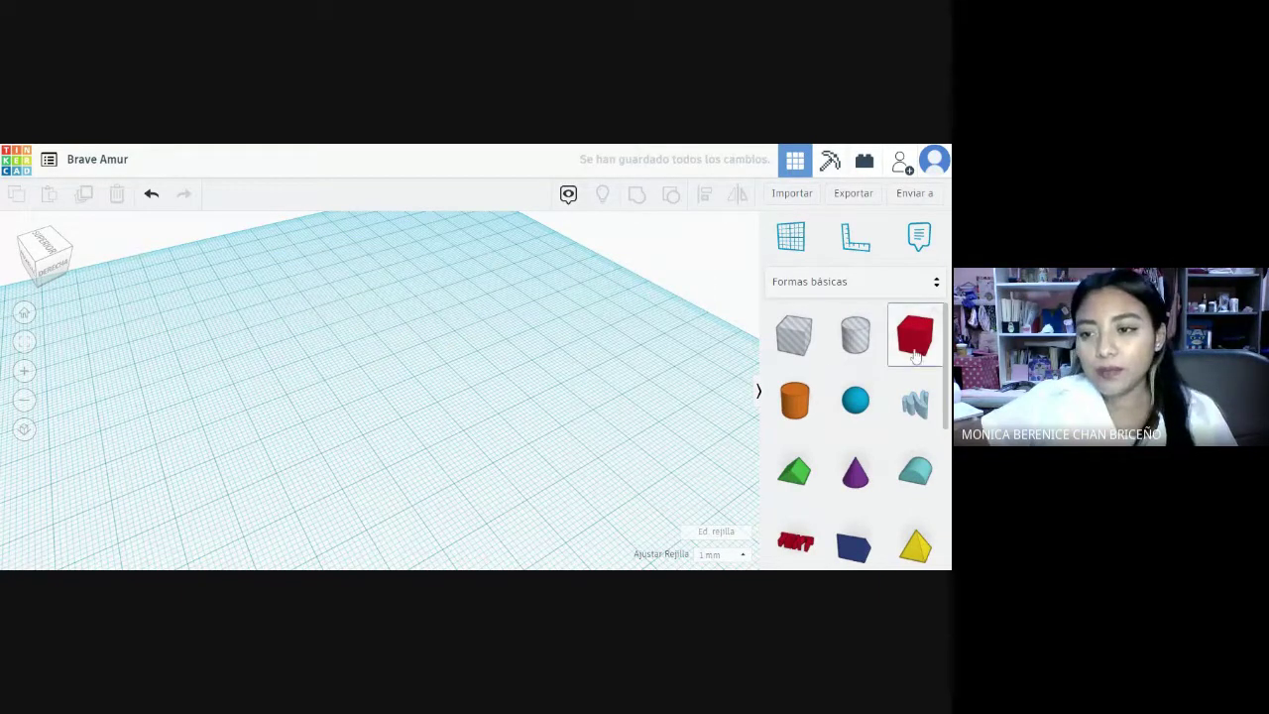
- Place a new red solid box of default size on the empty workplane and select it
{"action": "left_click_drag", "start_coordinate": [914, 355], "coordinate": [236, 391]}
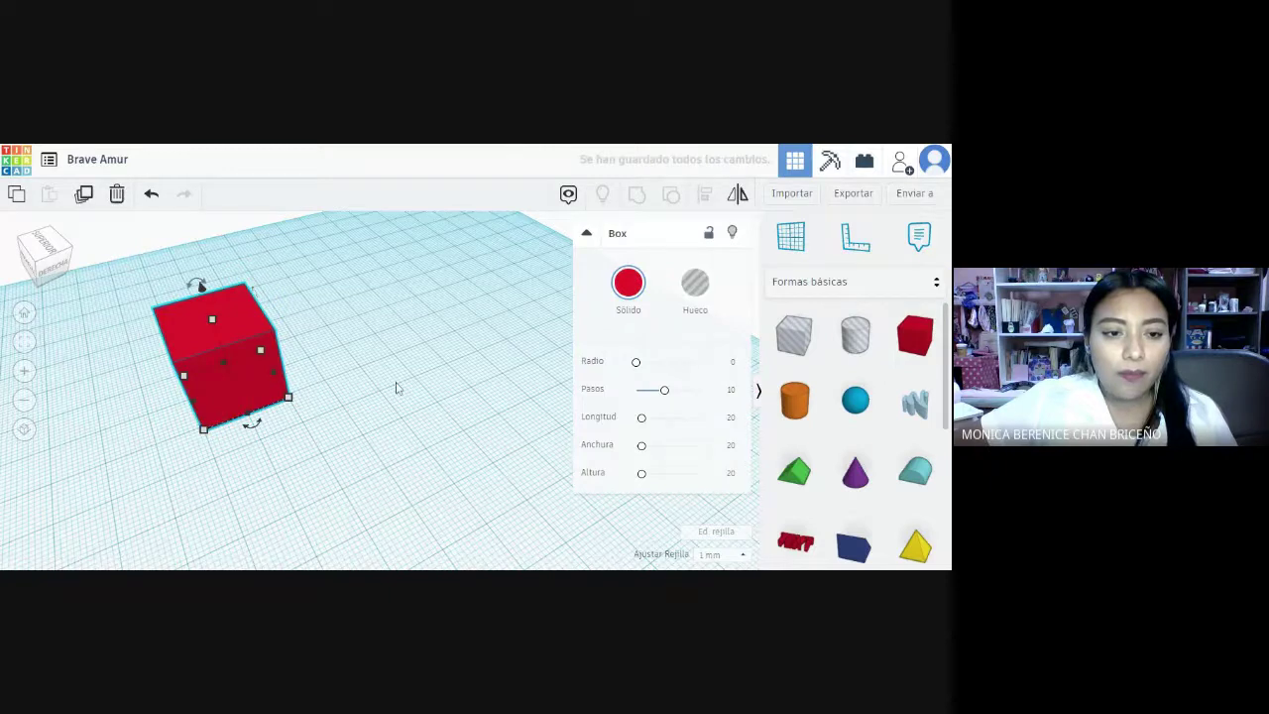
{"action": "left_click", "coordinate": [367, 386]}
{"action": "left_click", "coordinate": [262, 351]}
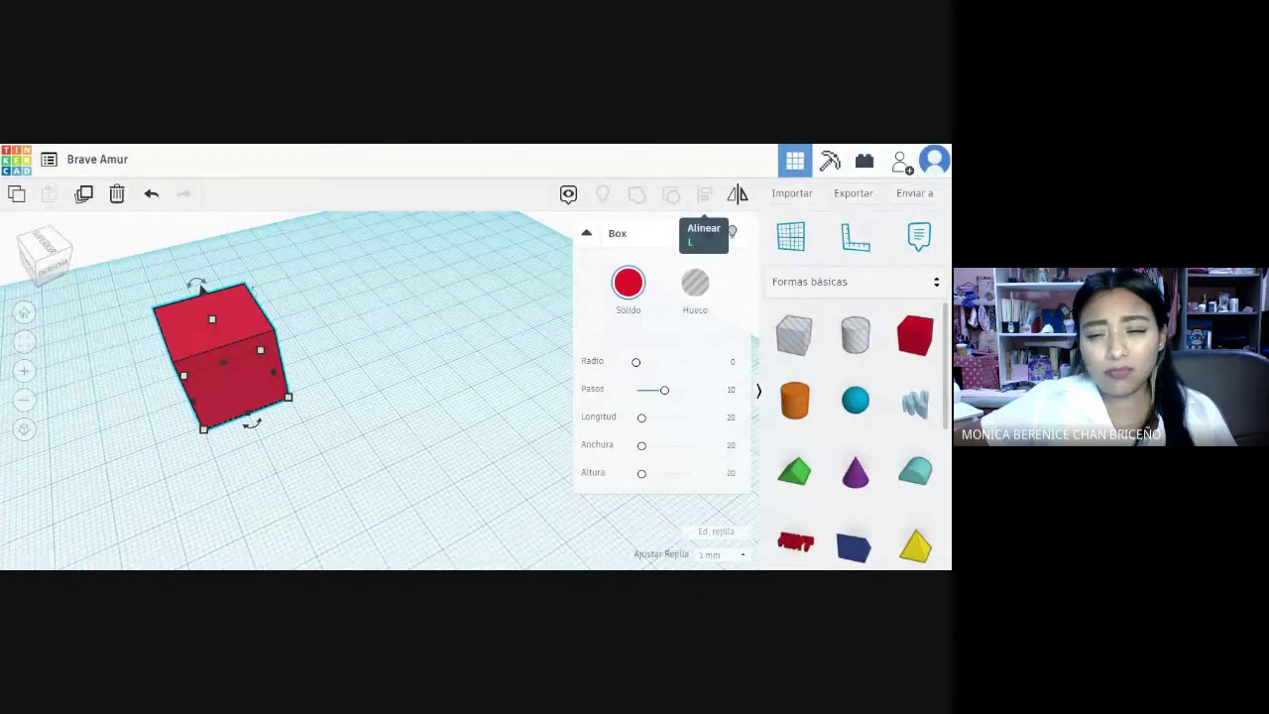
{"action": "left_click", "coordinate": [334, 393]}
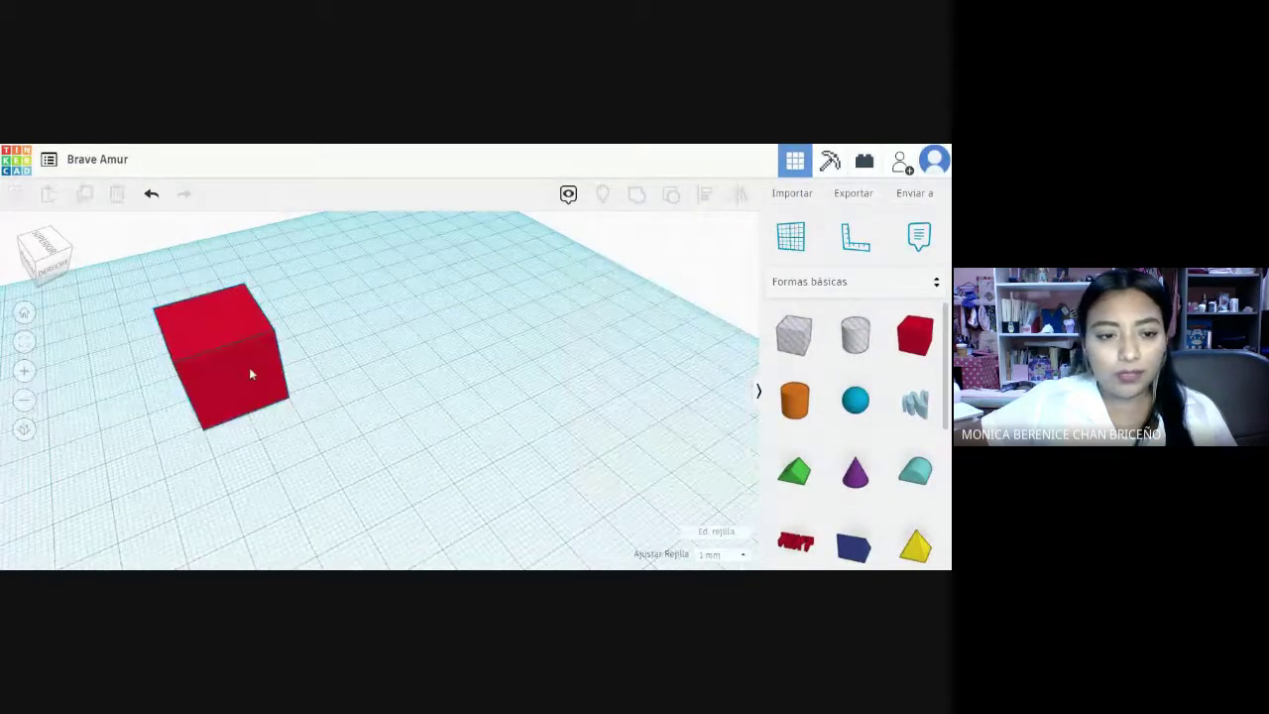
{"action": "left_click", "coordinate": [251, 374]}
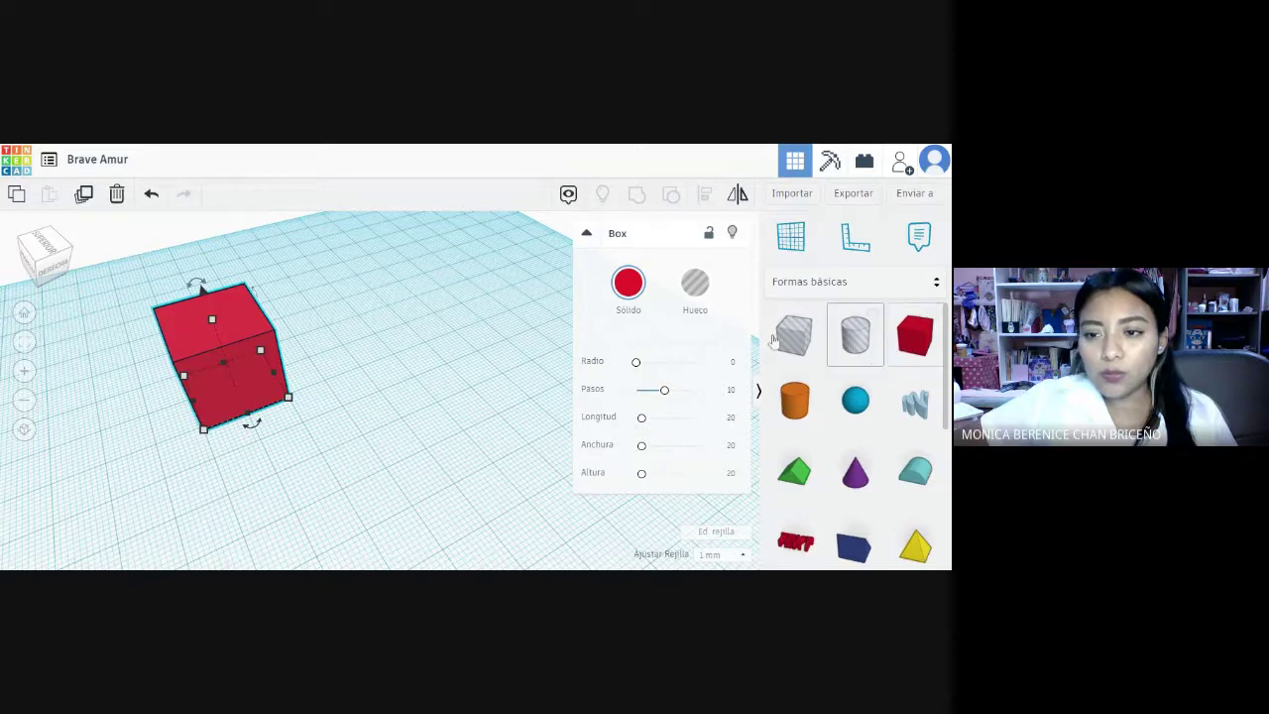
- Place a second default-size red box directly beside the first, and slide one box away to leave a small gap between them
{"action": "left_click_drag", "start_coordinate": [775, 340], "coordinate": [313, 358]}
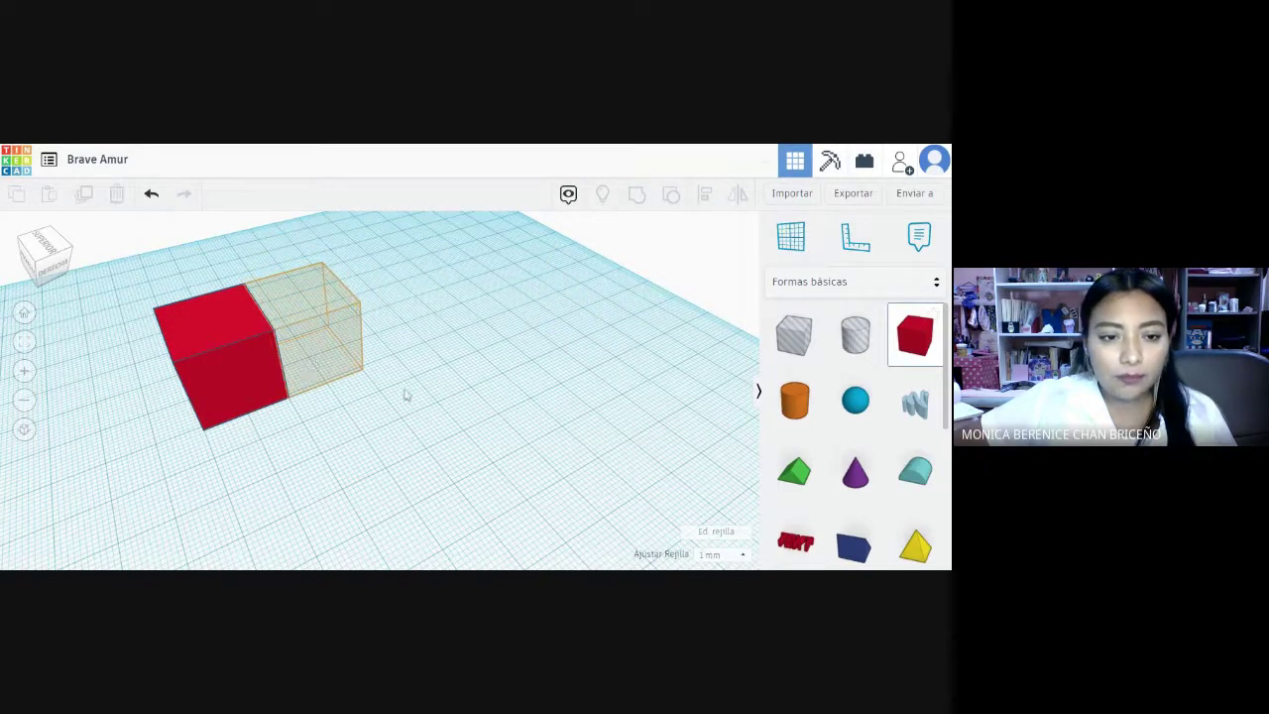
{"action": "left_click", "coordinate": [480, 374]}
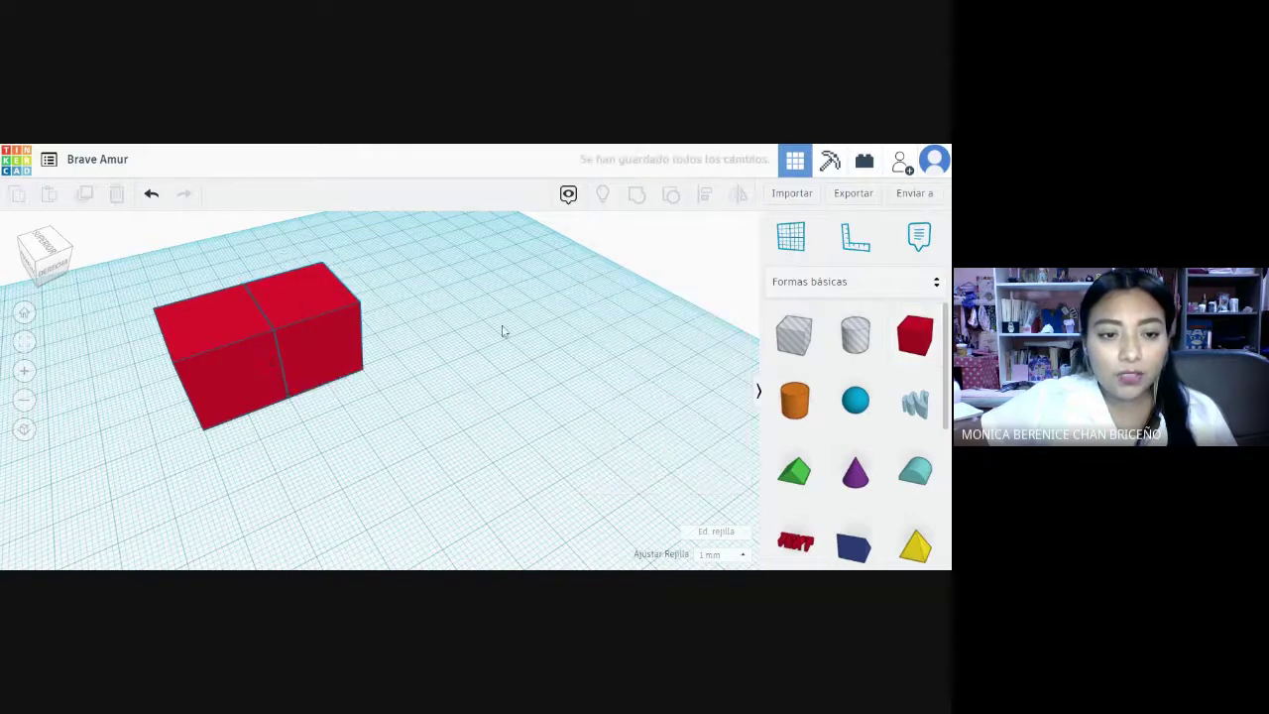
{"action": "left_click", "coordinate": [42, 241]}
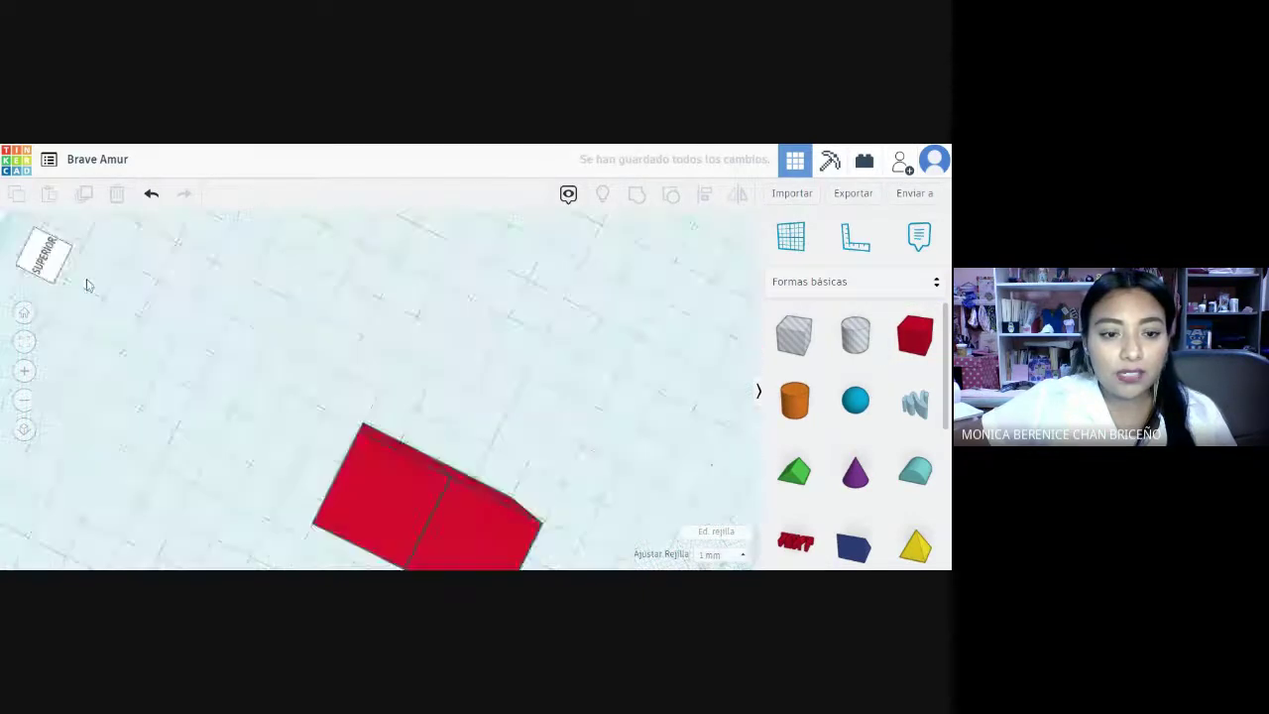
{"action": "right_click_drag", "start_coordinate": [92, 282], "coordinate": [419, 423]}
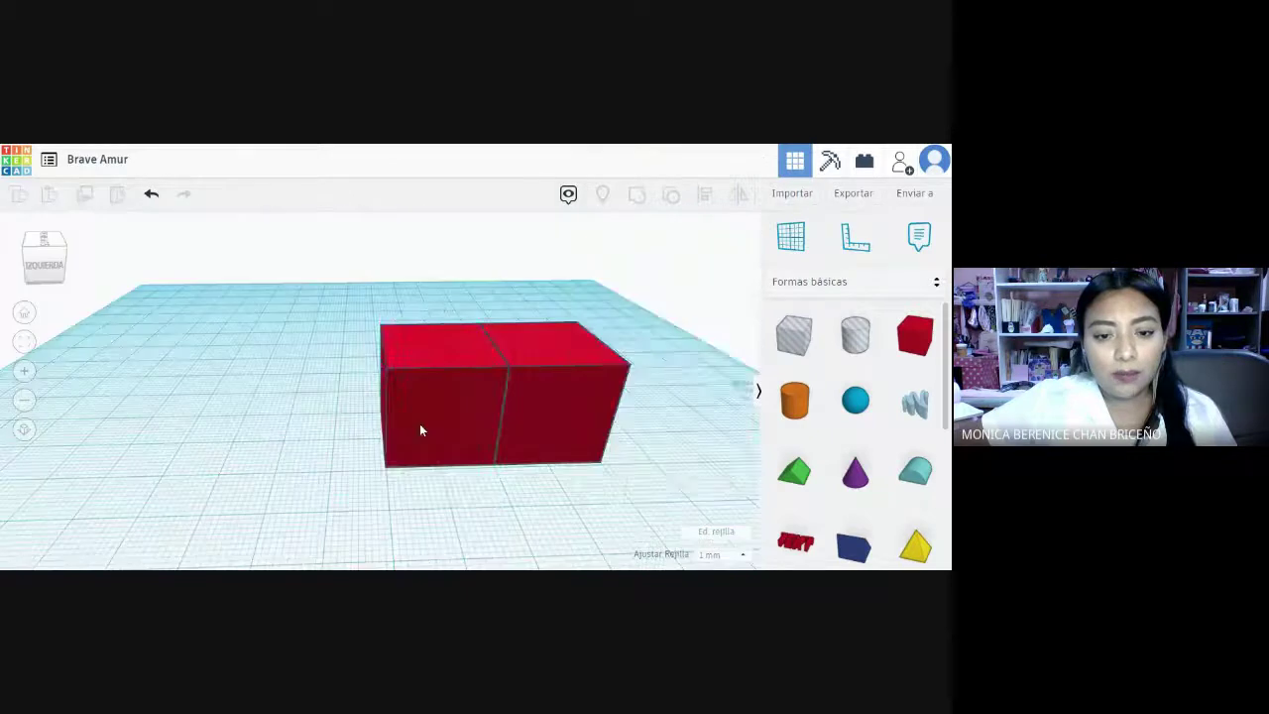
{"action": "left_click", "coordinate": [427, 407]}
{"action": "left_click_drag", "start_coordinate": [454, 395], "coordinate": [434, 389]}
{"action": "left_click", "coordinate": [524, 514]}
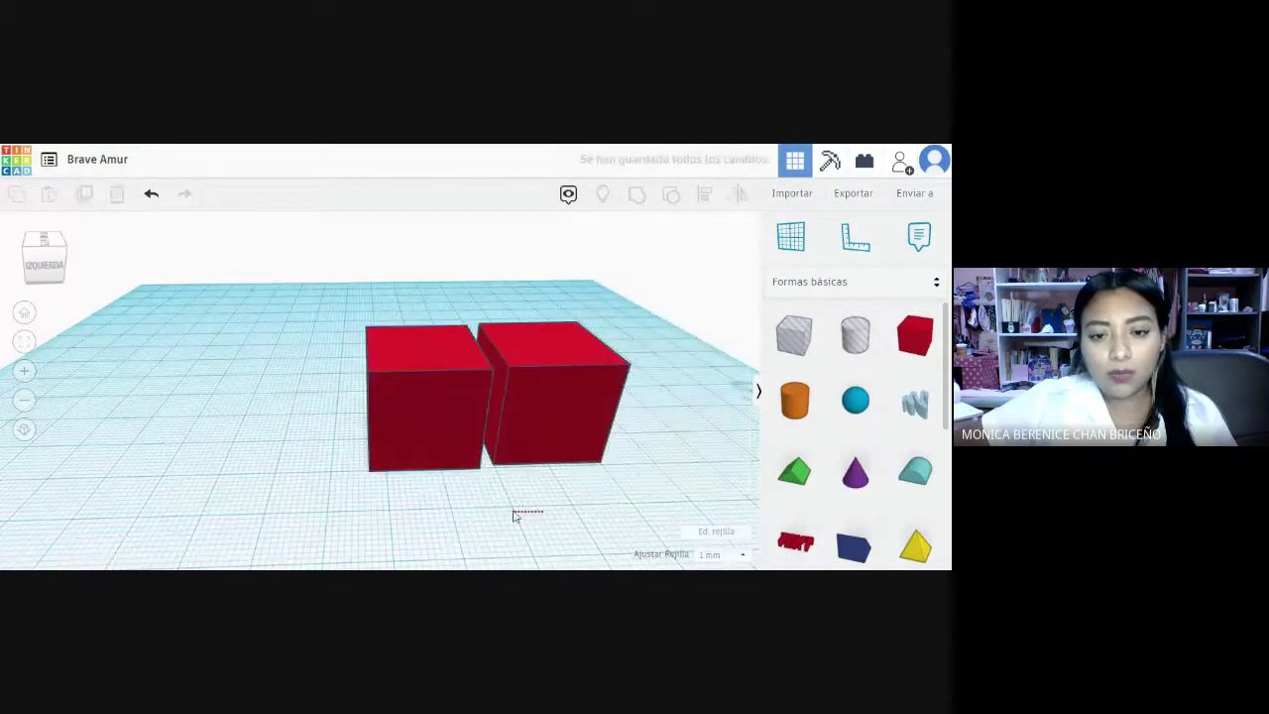
- Slide the separated box back against its neighbour, and shift it 2 mm to make the faces of both boxes flush
{"action": "left_click", "coordinate": [46, 280]}
{"action": "left_click", "coordinate": [48, 280]}
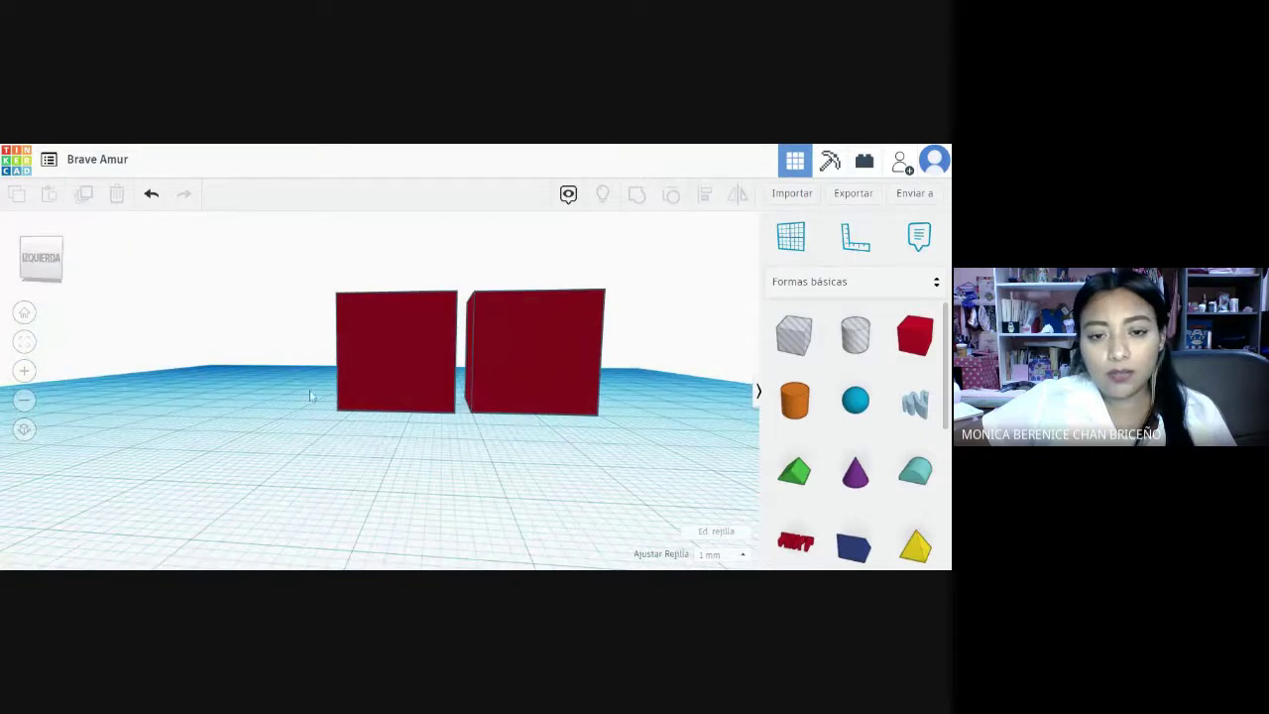
{"action": "left_click", "coordinate": [384, 381]}
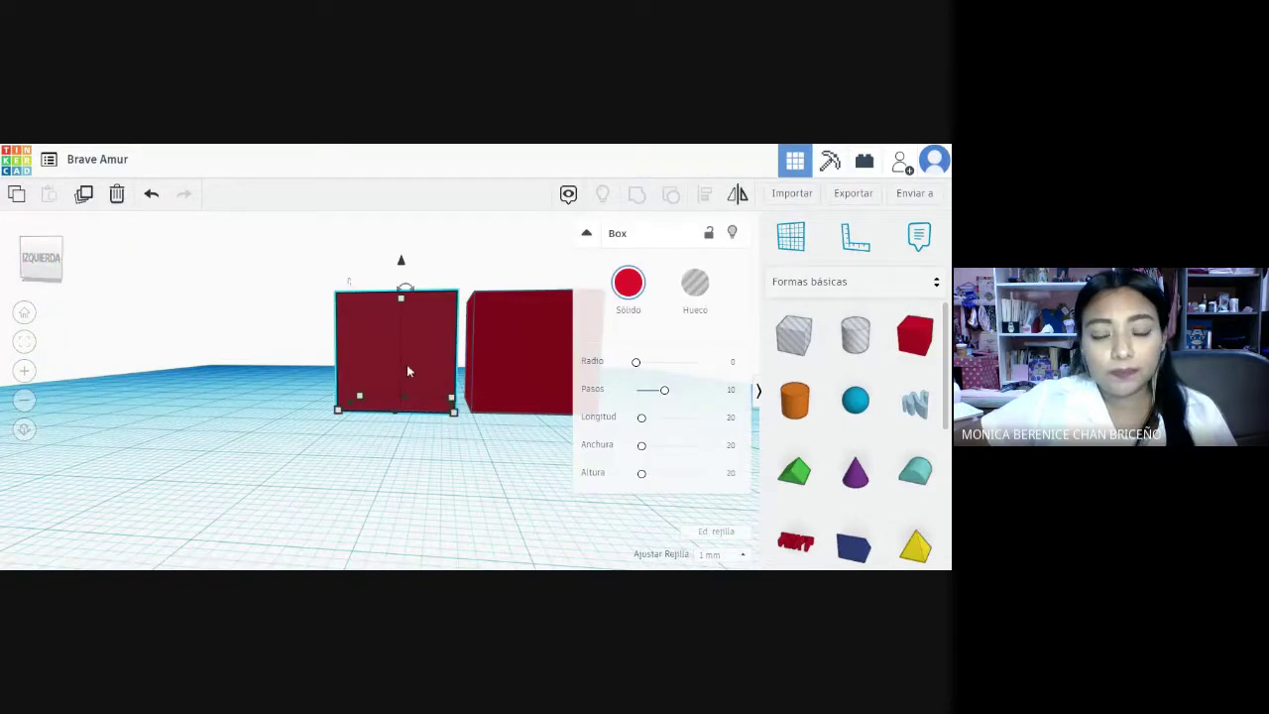
{"action": "left_click_drag", "start_coordinate": [410, 365], "coordinate": [422, 367]}
{"action": "left_click", "coordinate": [344, 506]}
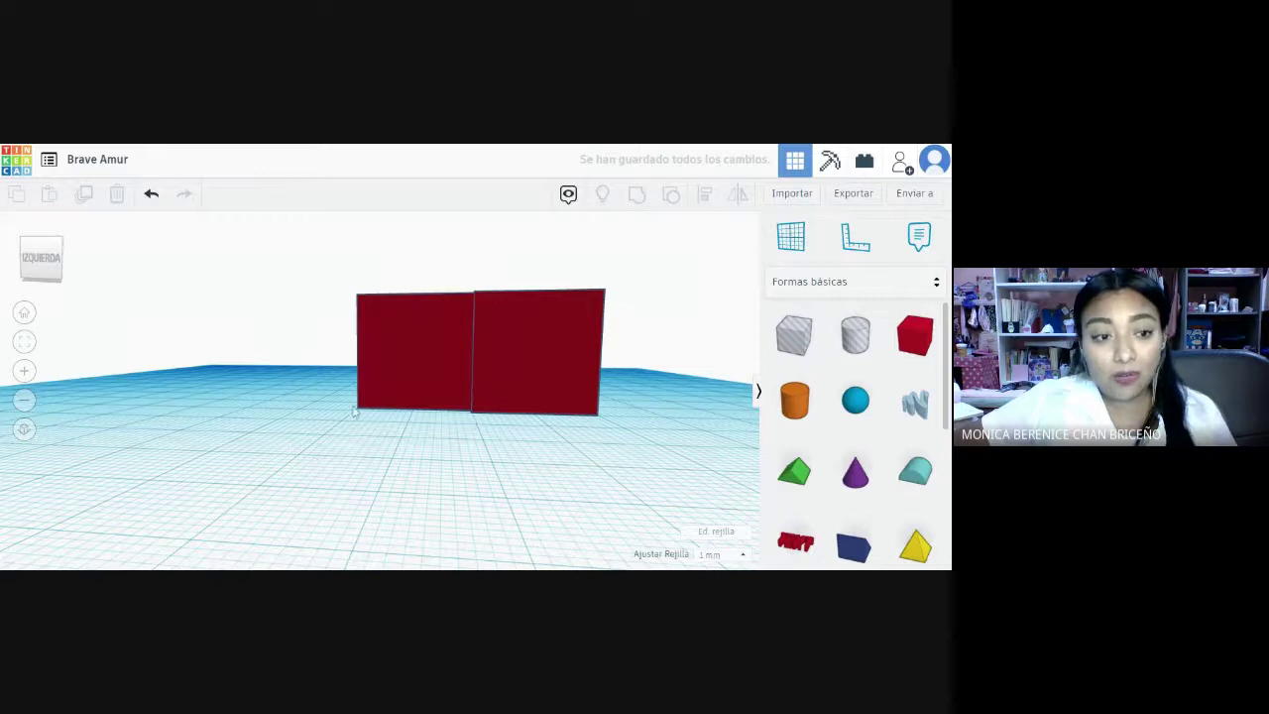
{"action": "left_click_drag", "start_coordinate": [43, 260], "coordinate": [41, 287]}
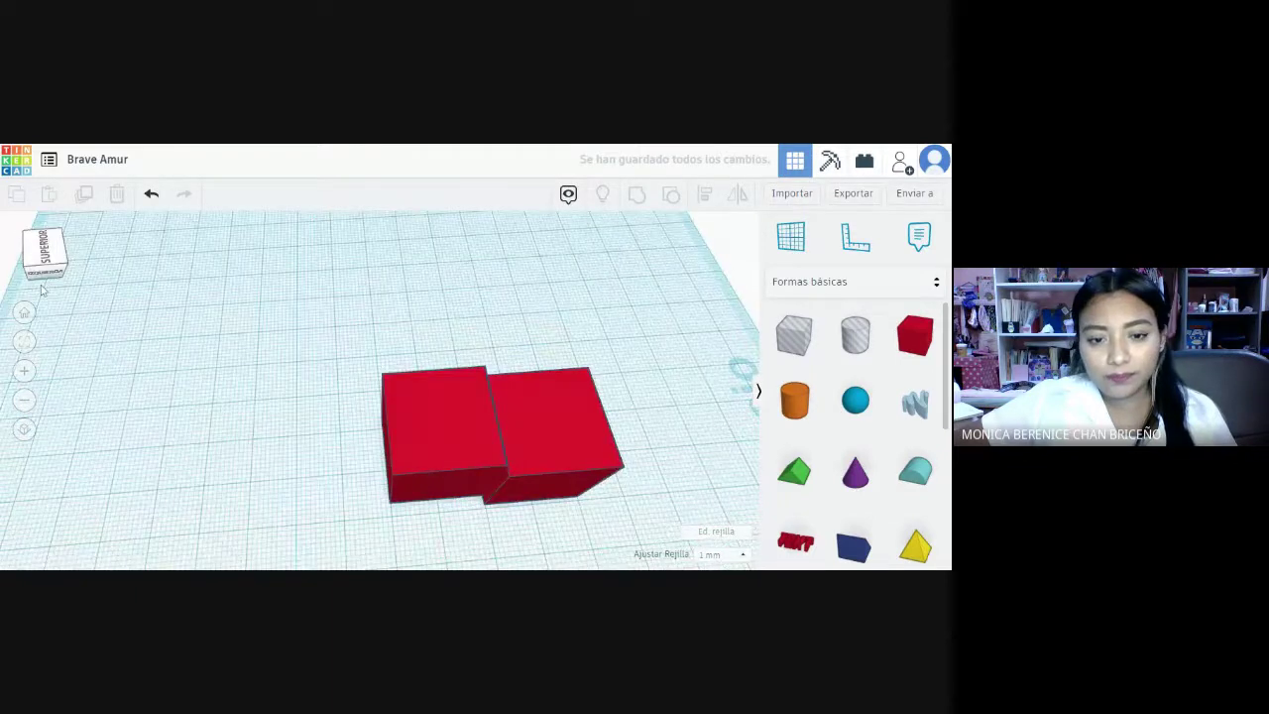
{"action": "left_click", "coordinate": [447, 428]}
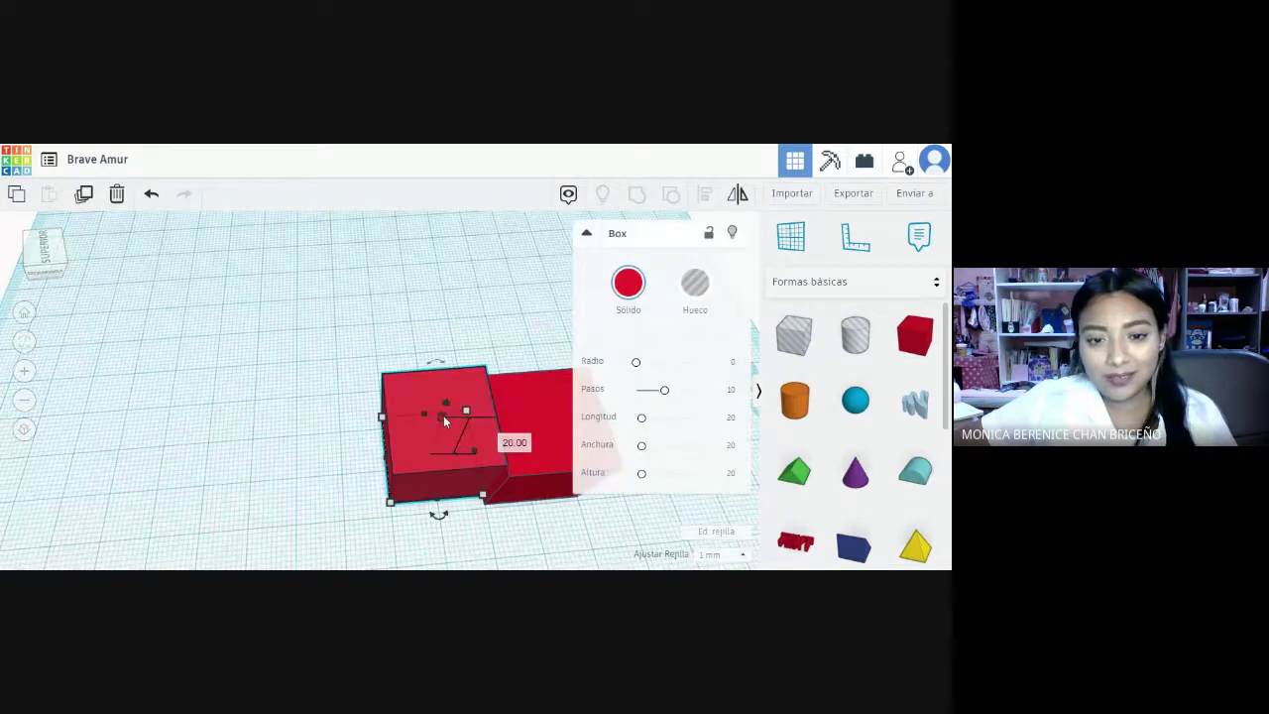
{"action": "left_click_drag", "start_coordinate": [427, 394], "coordinate": [424, 405]}
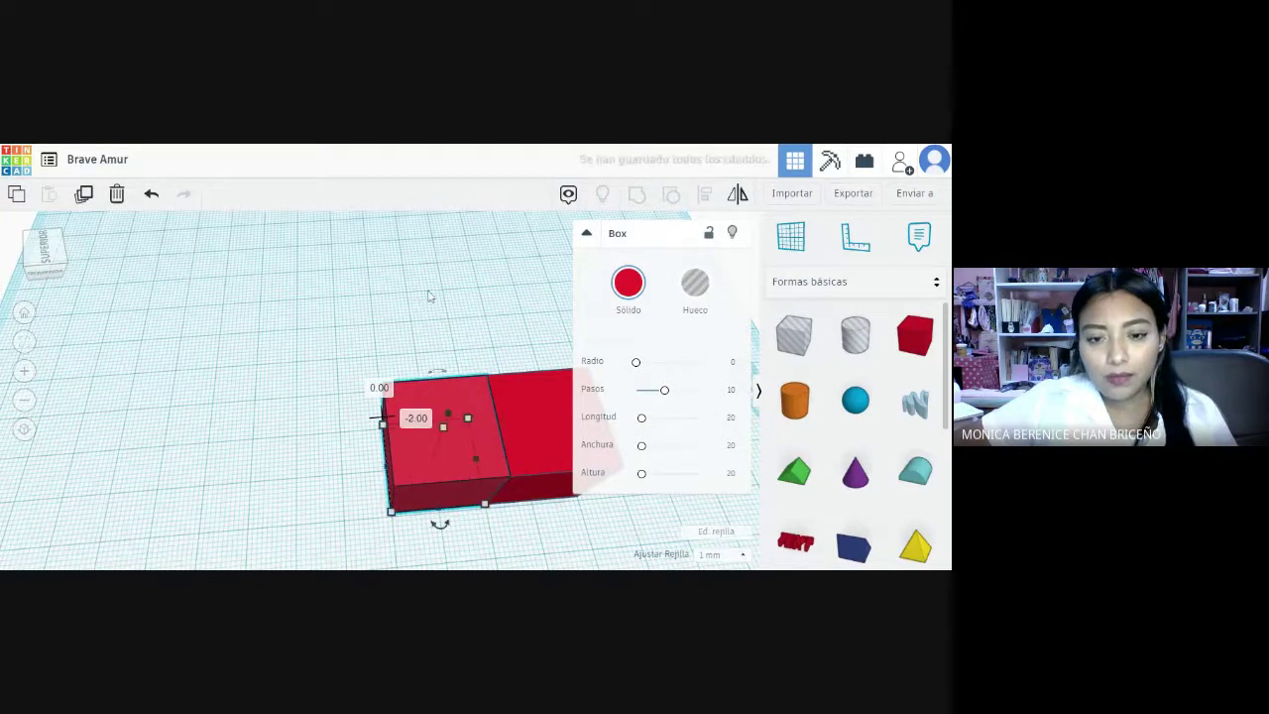
{"action": "left_click", "coordinate": [560, 512]}
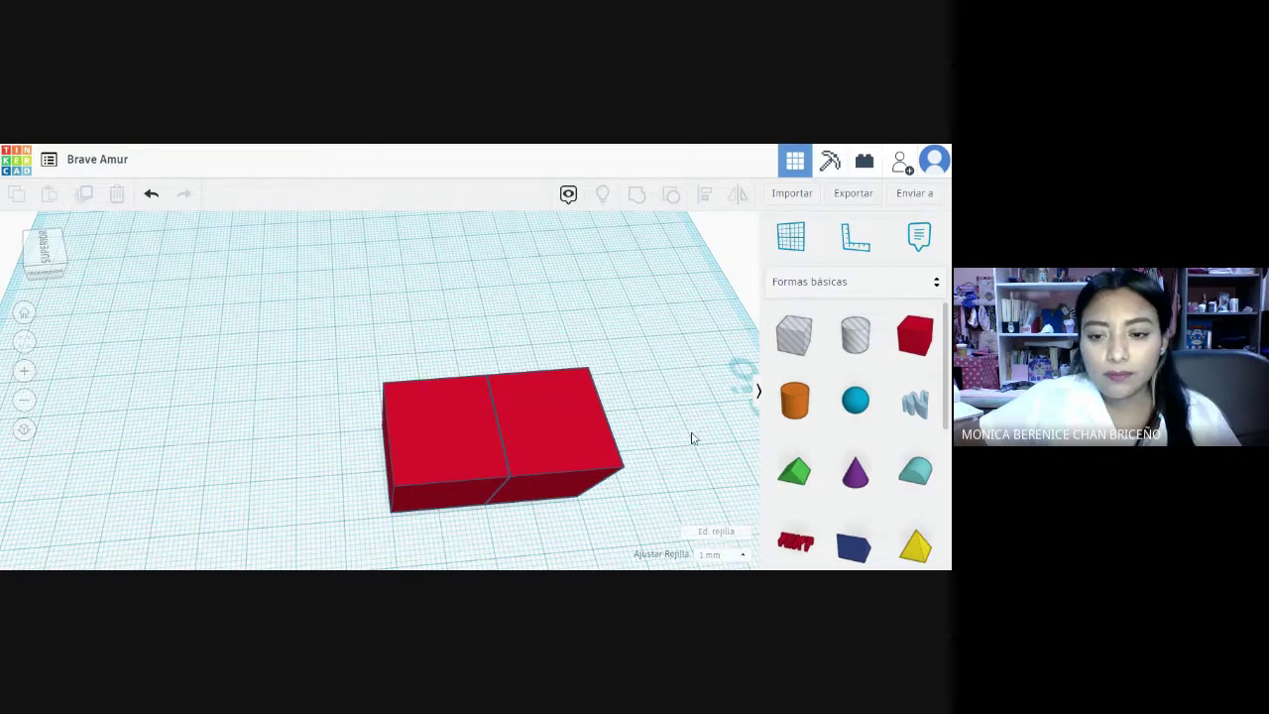
- Extend the pair into a straight row of four boxes by placing one default red box against each end
{"action": "left_click_drag", "start_coordinate": [904, 349], "coordinate": [621, 446]}
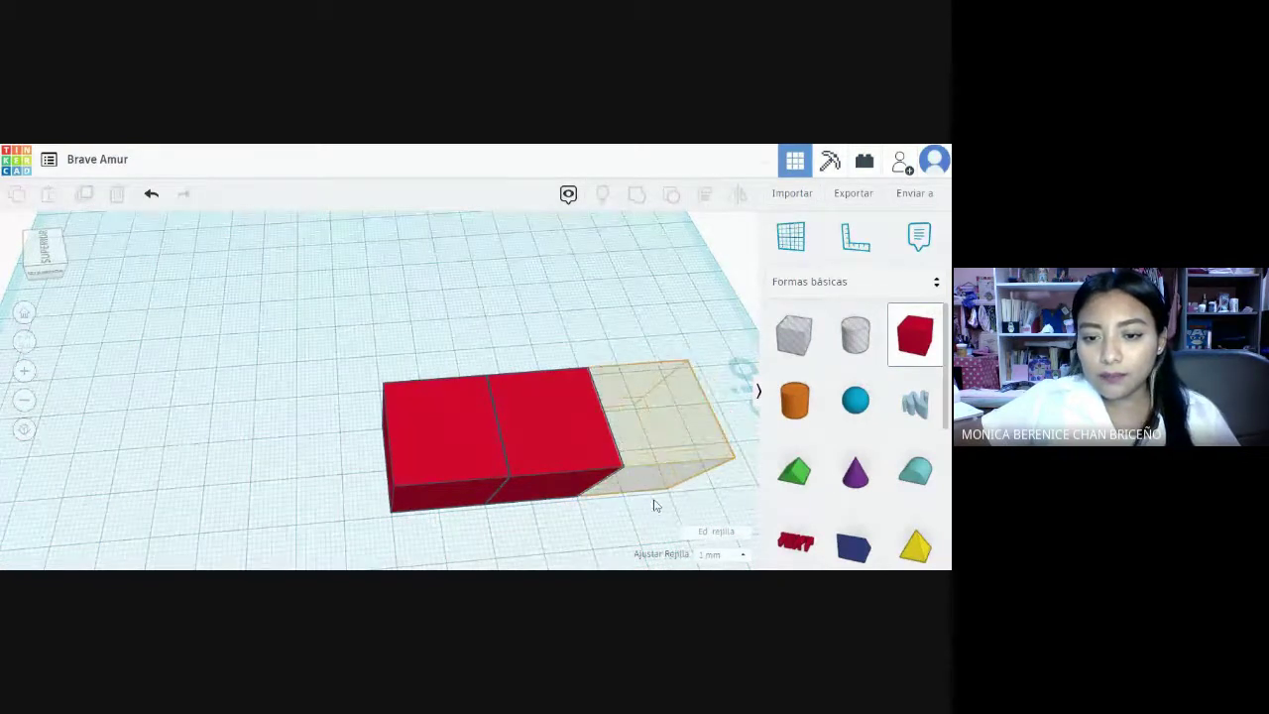
{"action": "left_click", "coordinate": [340, 417]}
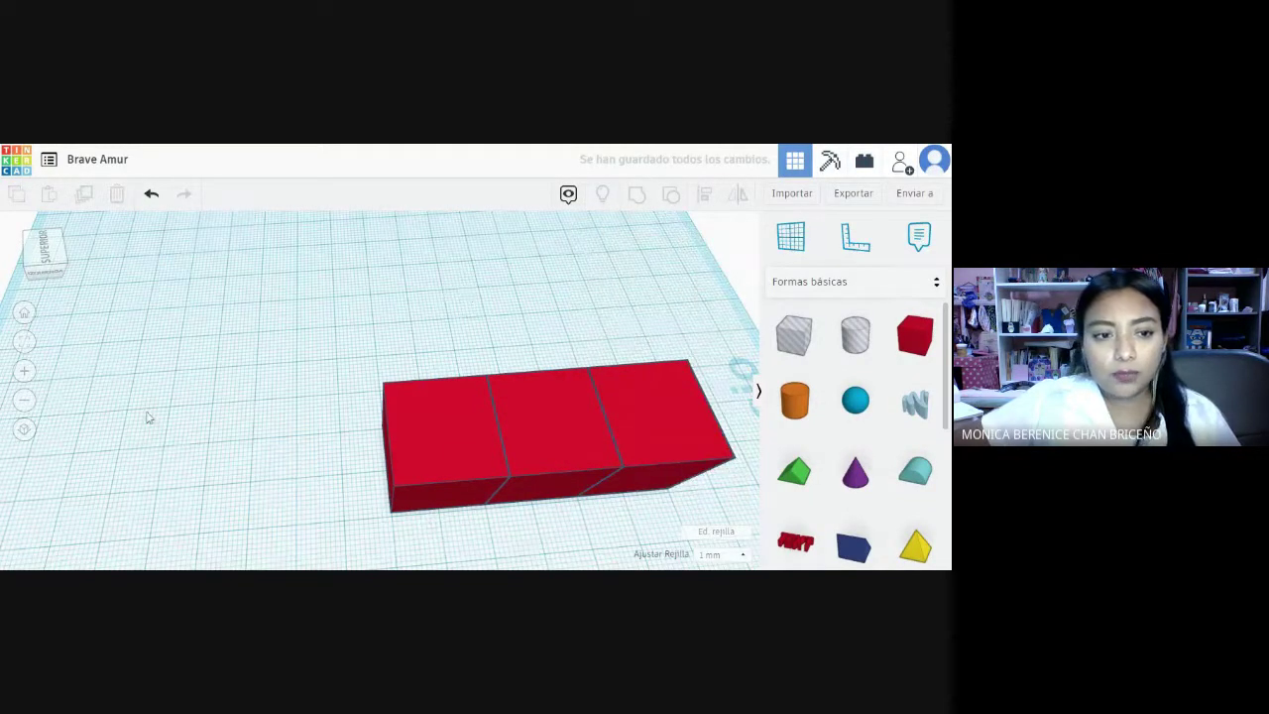
{"action": "left_click", "coordinate": [29, 241]}
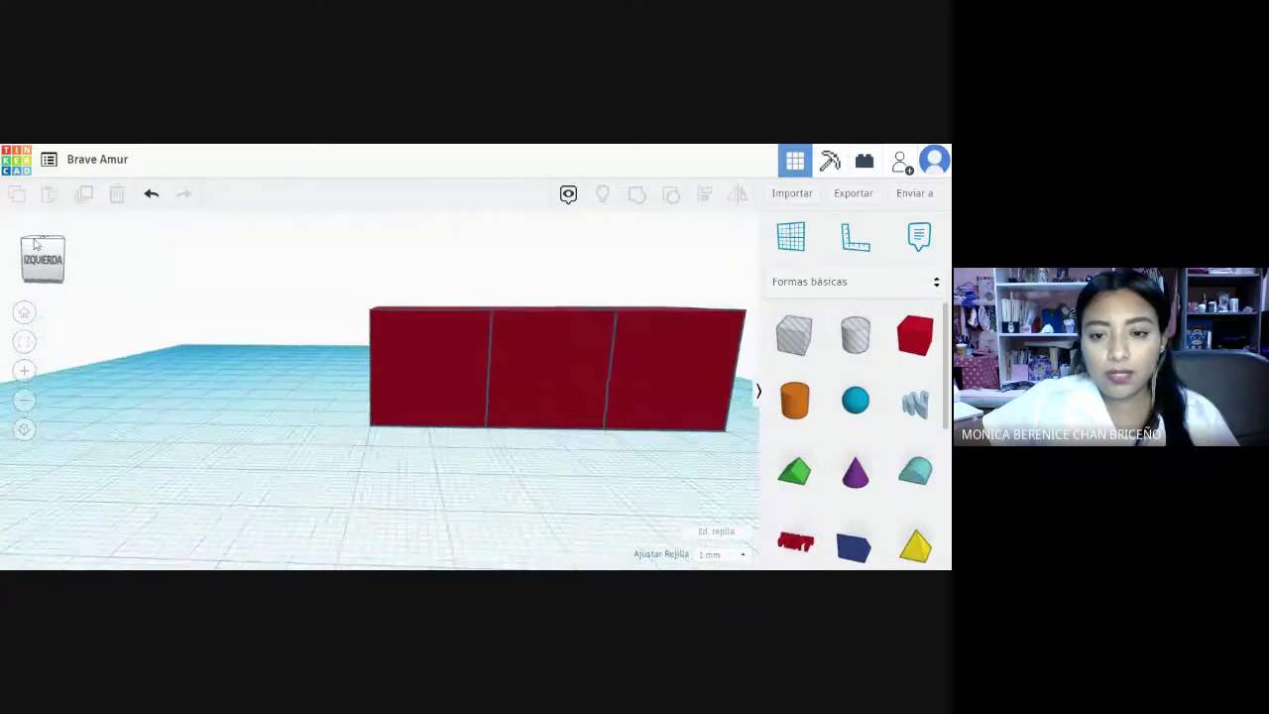
{"action": "left_click", "coordinate": [35, 246]}
{"action": "left_click", "coordinate": [35, 246]}
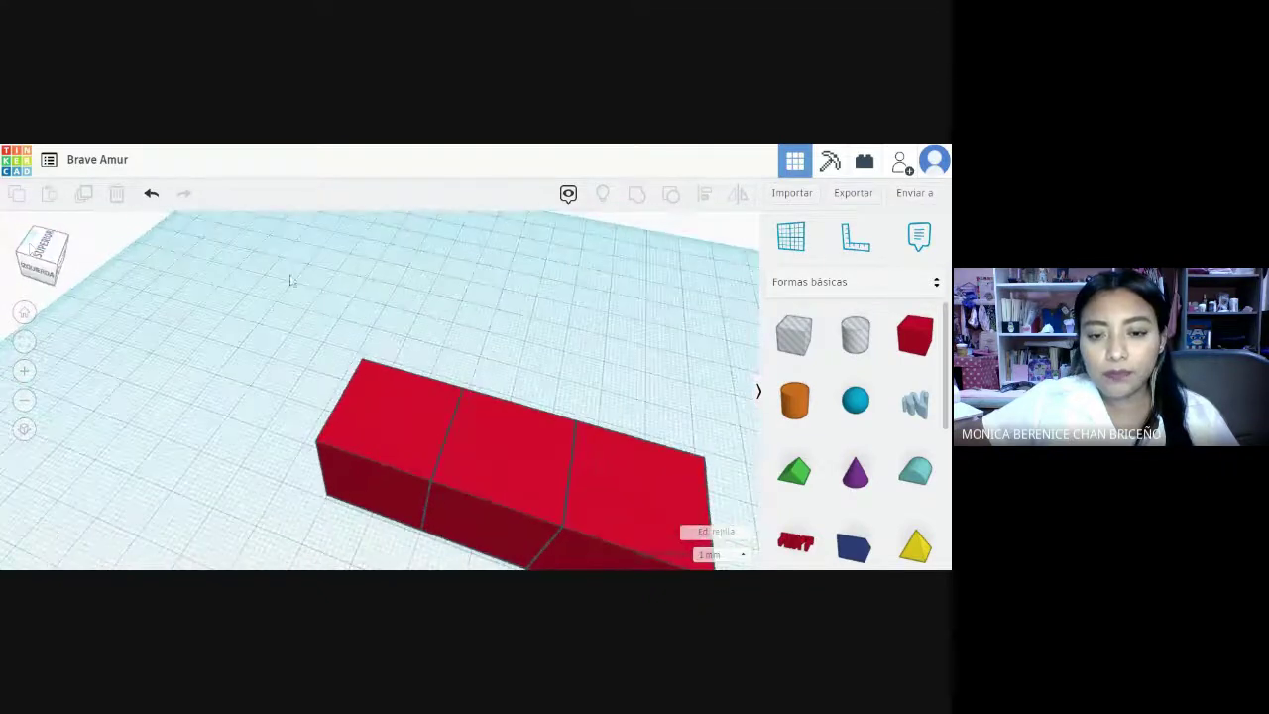
{"action": "left_click", "coordinate": [914, 335]}
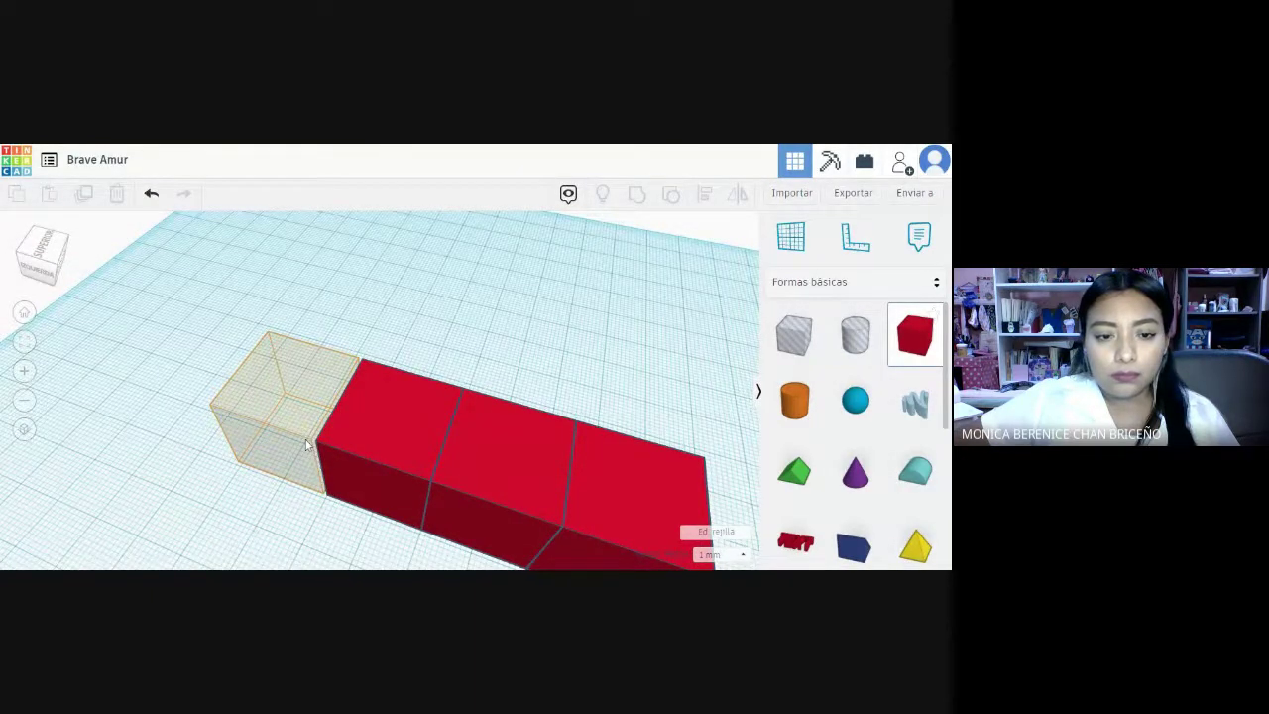
{"action": "left_click", "coordinate": [307, 446]}
{"action": "left_click", "coordinate": [166, 514]}
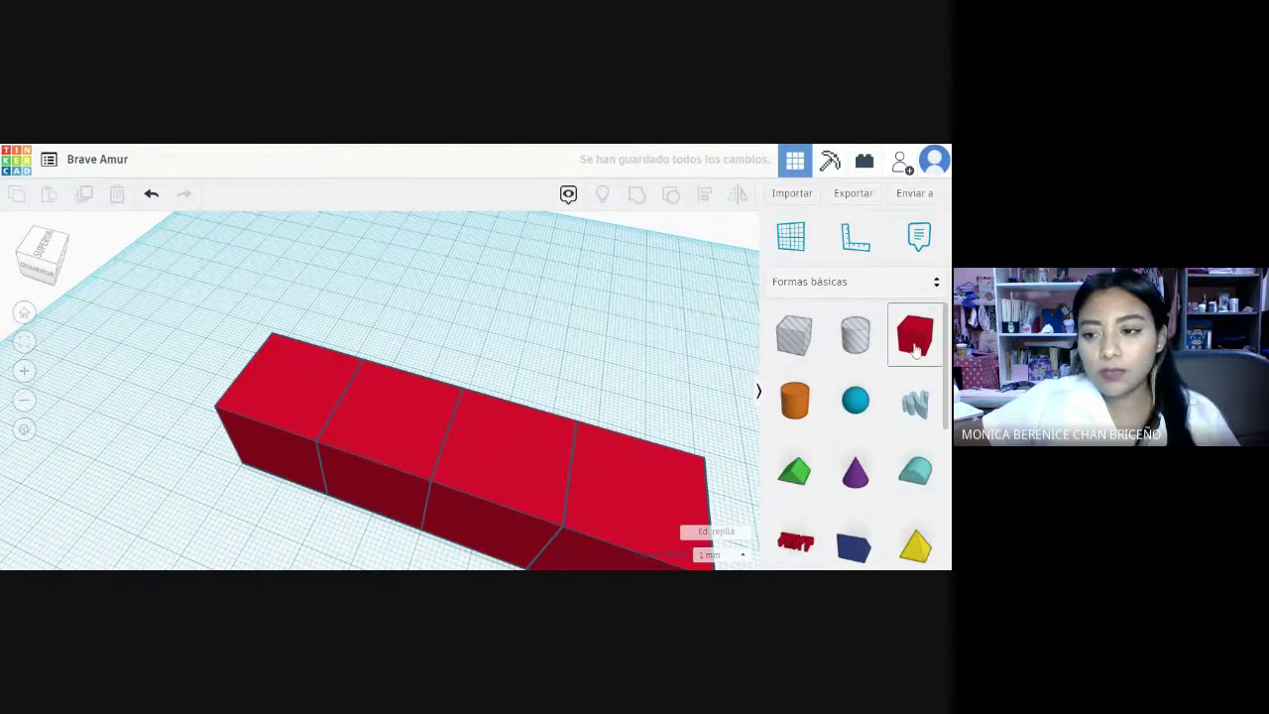
- Place a fifth default-size red box on the workplane, set apart from the row near one end
{"action": "left_click", "coordinate": [913, 342]}
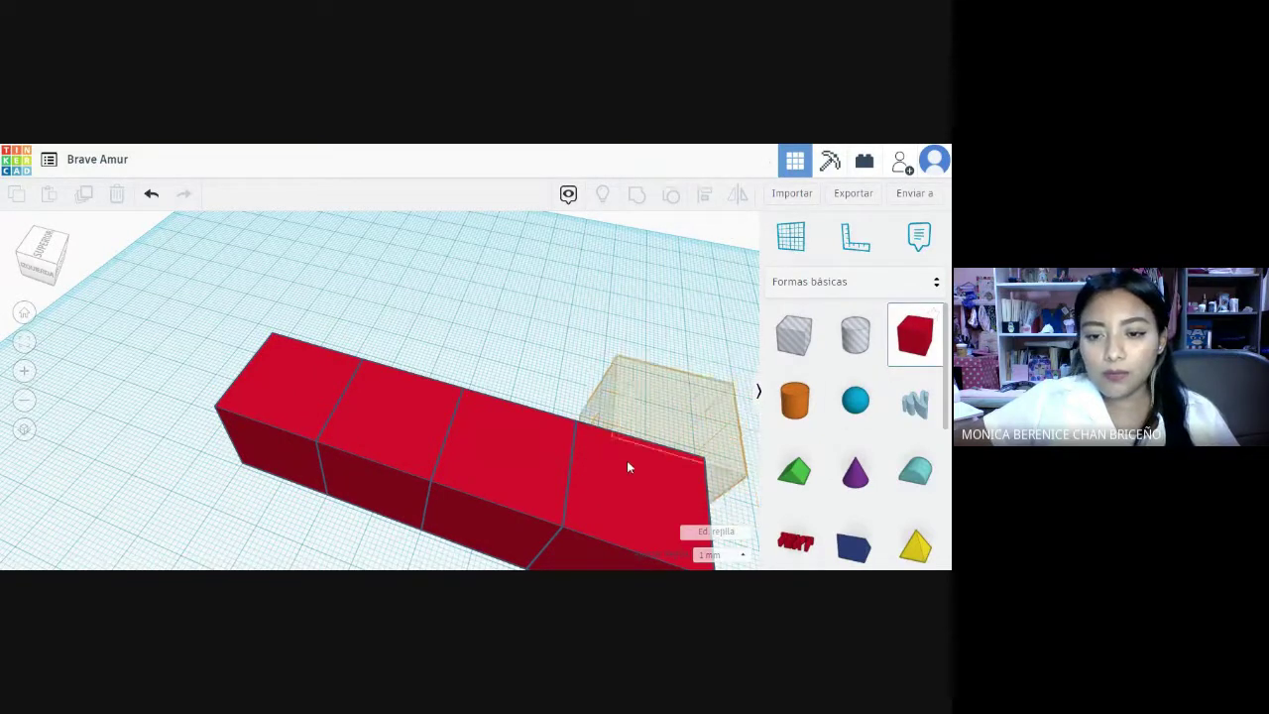
{"action": "left_click", "coordinate": [600, 399]}
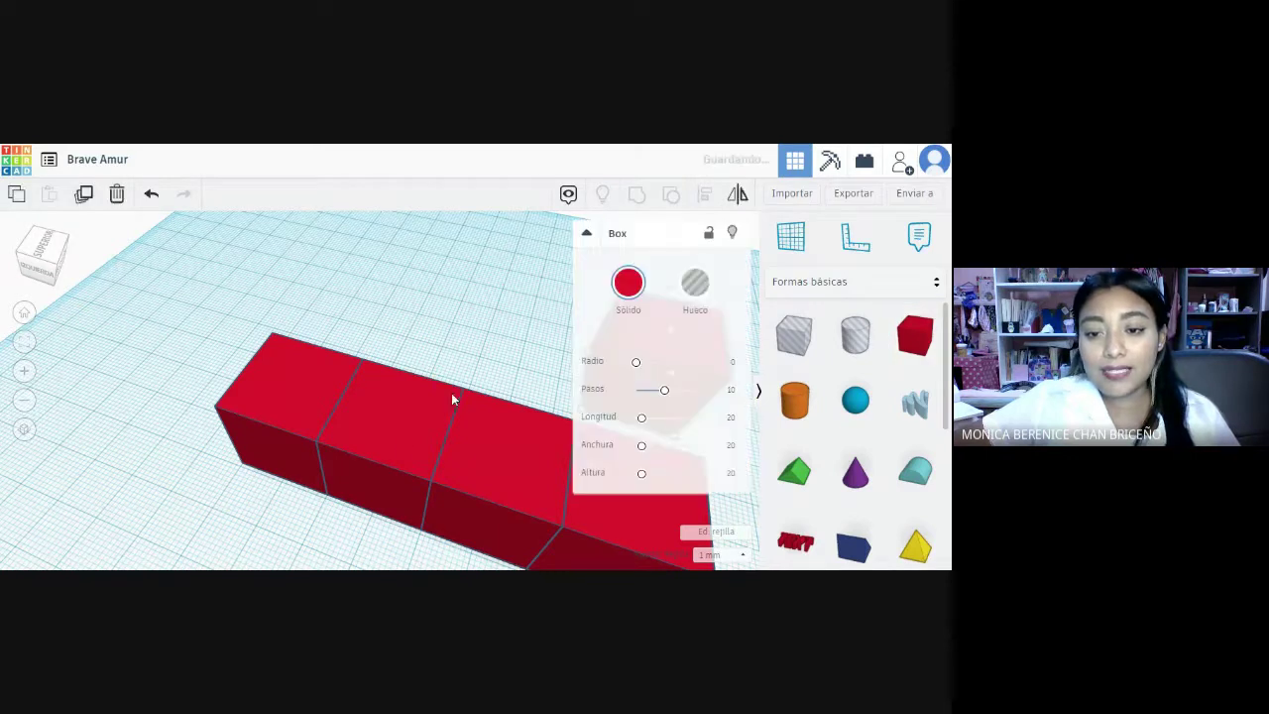
{"action": "left_click", "coordinate": [547, 321]}
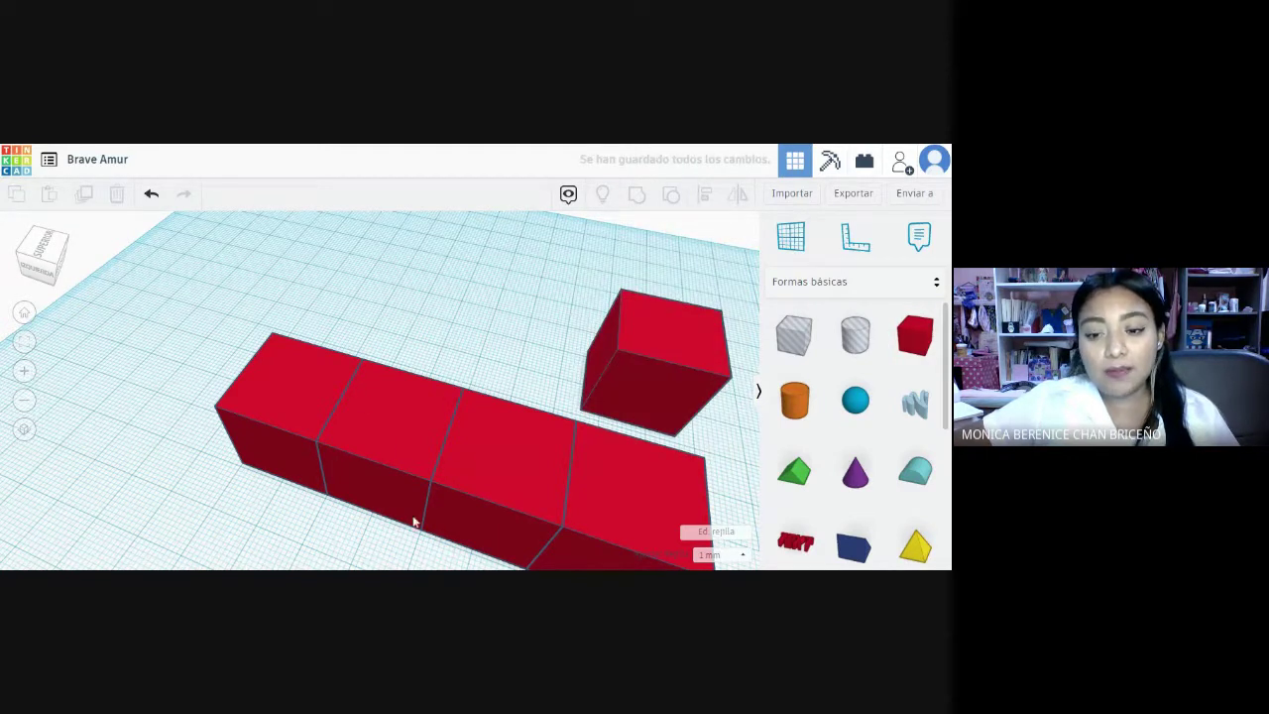
- Raise the separate red box 21 mm above the workplane
{"action": "left_click", "coordinate": [60, 263]}
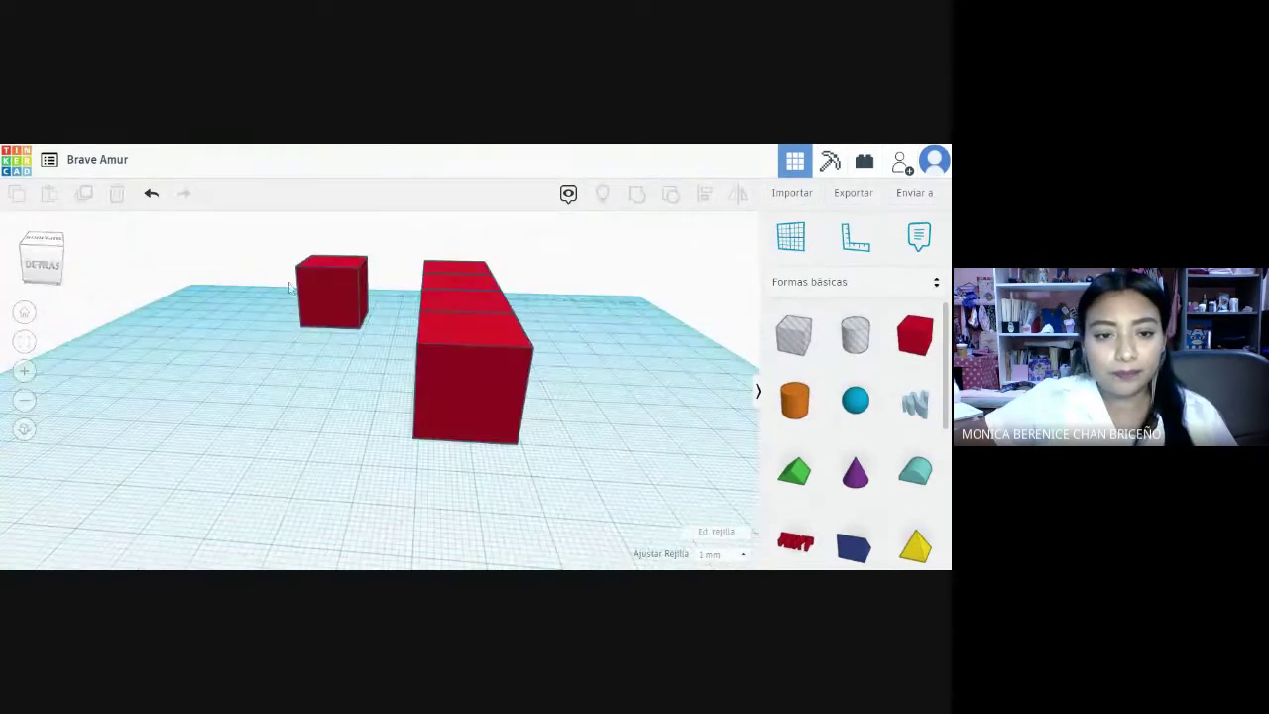
{"action": "left_click", "coordinate": [323, 294]}
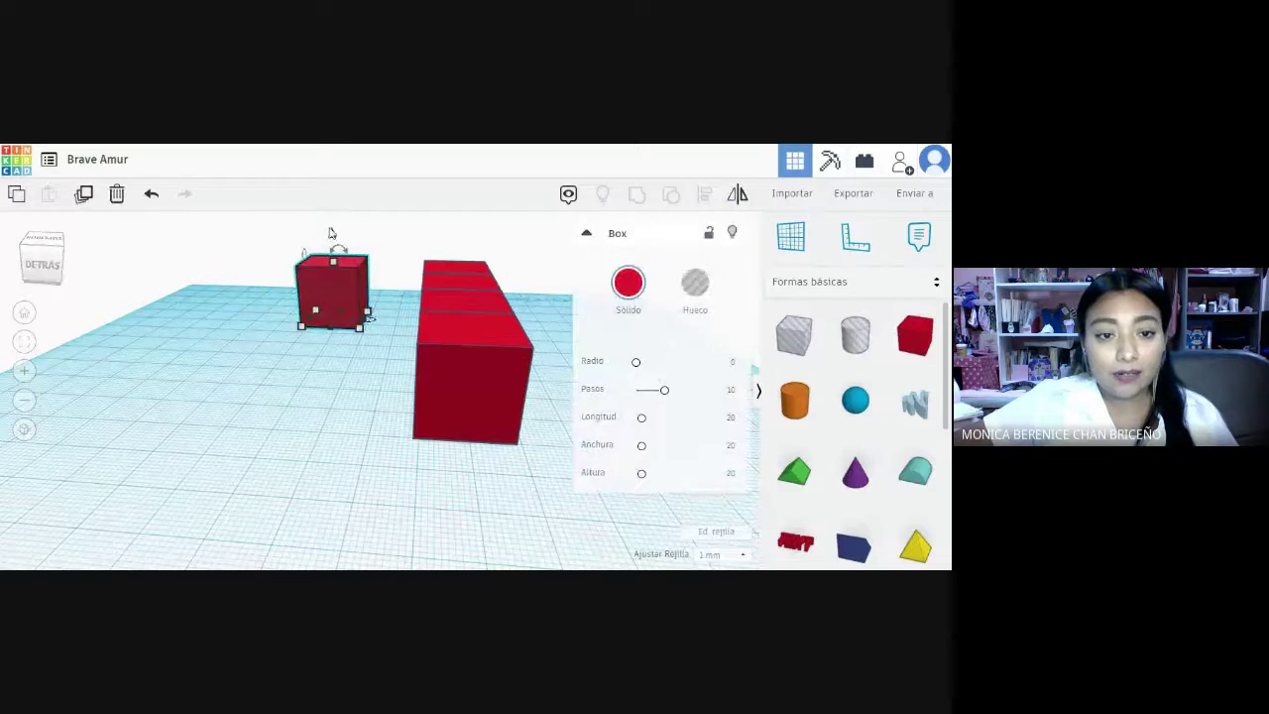
{"action": "left_click", "coordinate": [335, 239]}
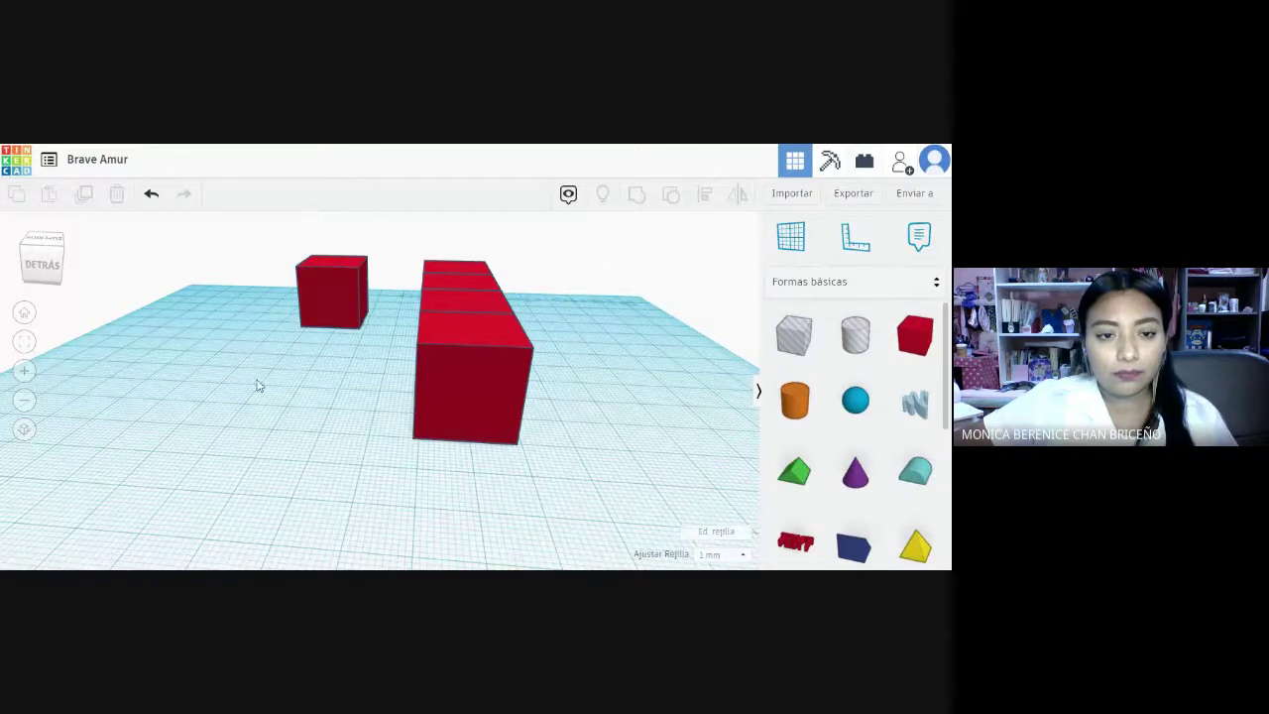
{"action": "left_click", "coordinate": [334, 311]}
{"action": "left_click_drag", "start_coordinate": [331, 238], "coordinate": [334, 167]}
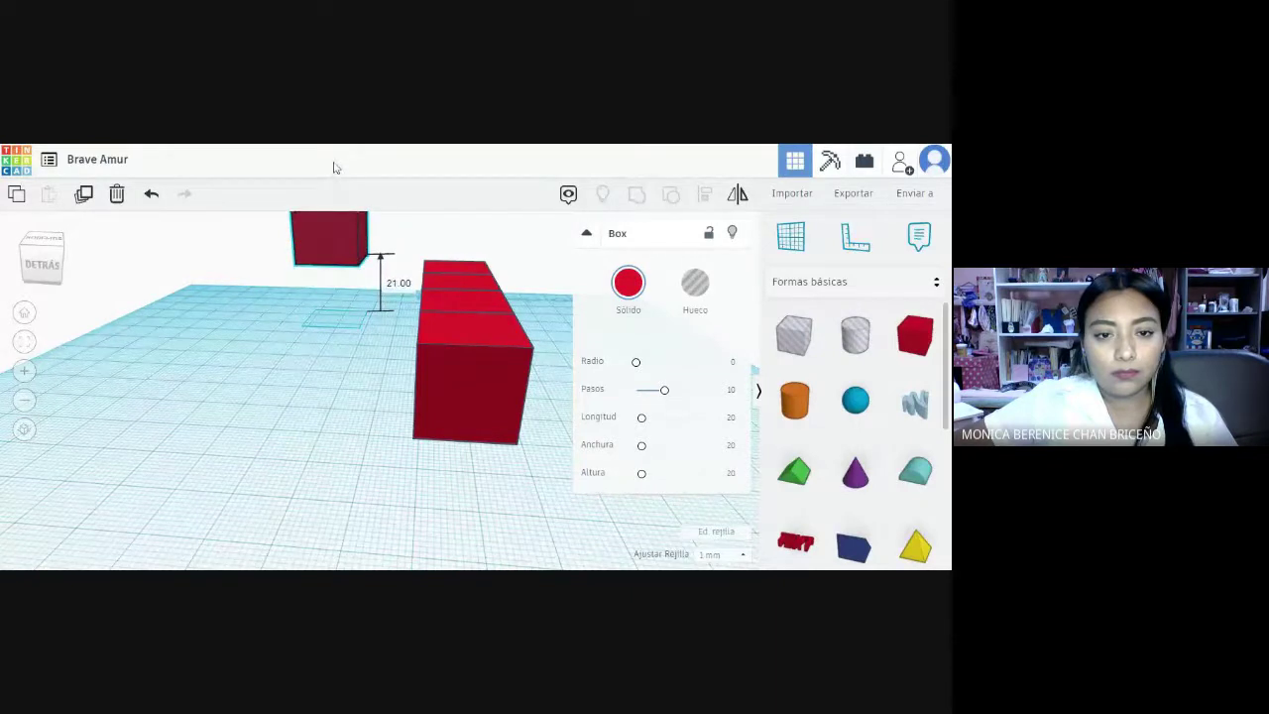
{"action": "left_click", "coordinate": [305, 430]}
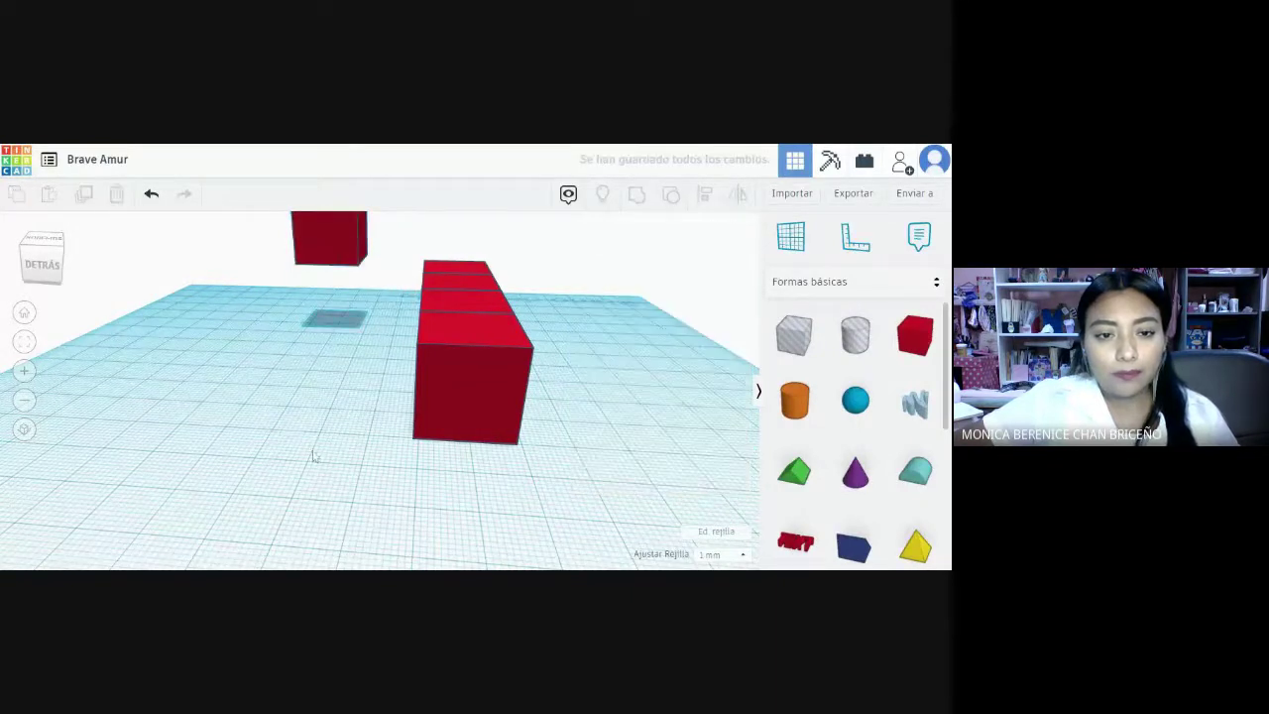
- Slide the raised red box sideways across to the far end of the four-box row
{"action": "left_click", "coordinate": [323, 235]}
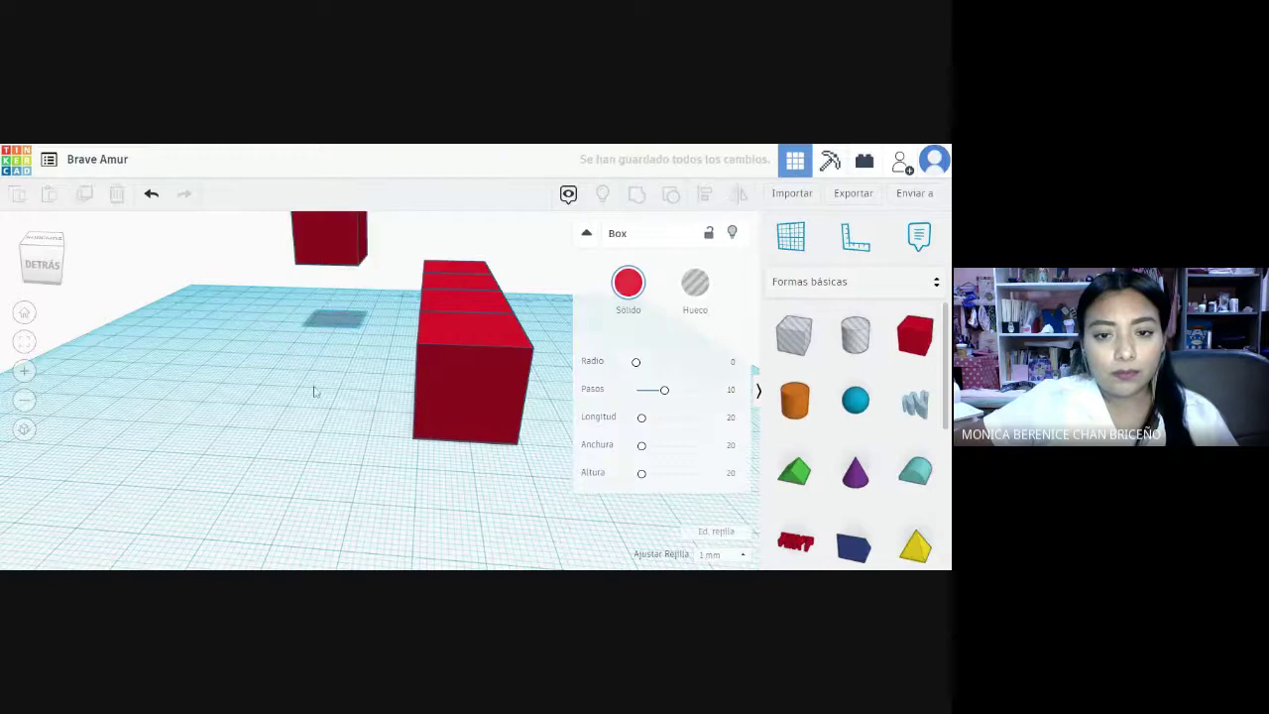
{"action": "left_click", "coordinate": [311, 436]}
{"action": "right_click_drag", "start_coordinate": [311, 437], "coordinate": [328, 378]}
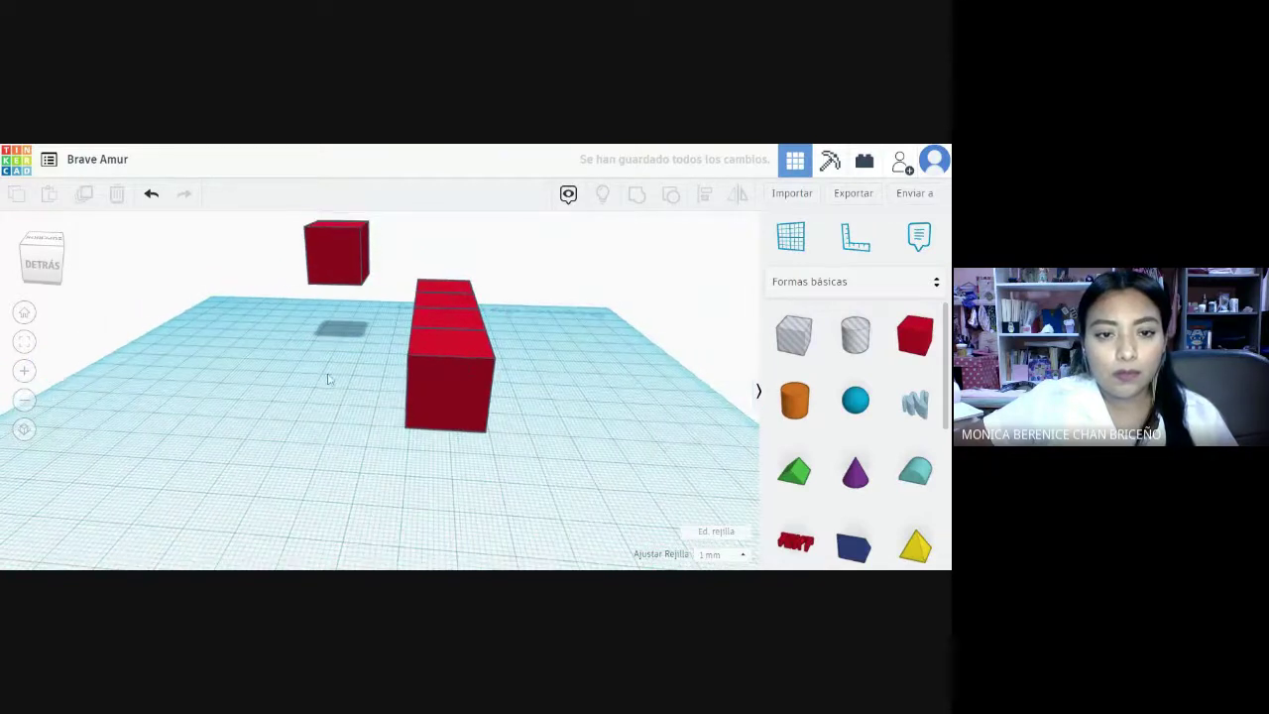
{"action": "left_click", "coordinate": [337, 274]}
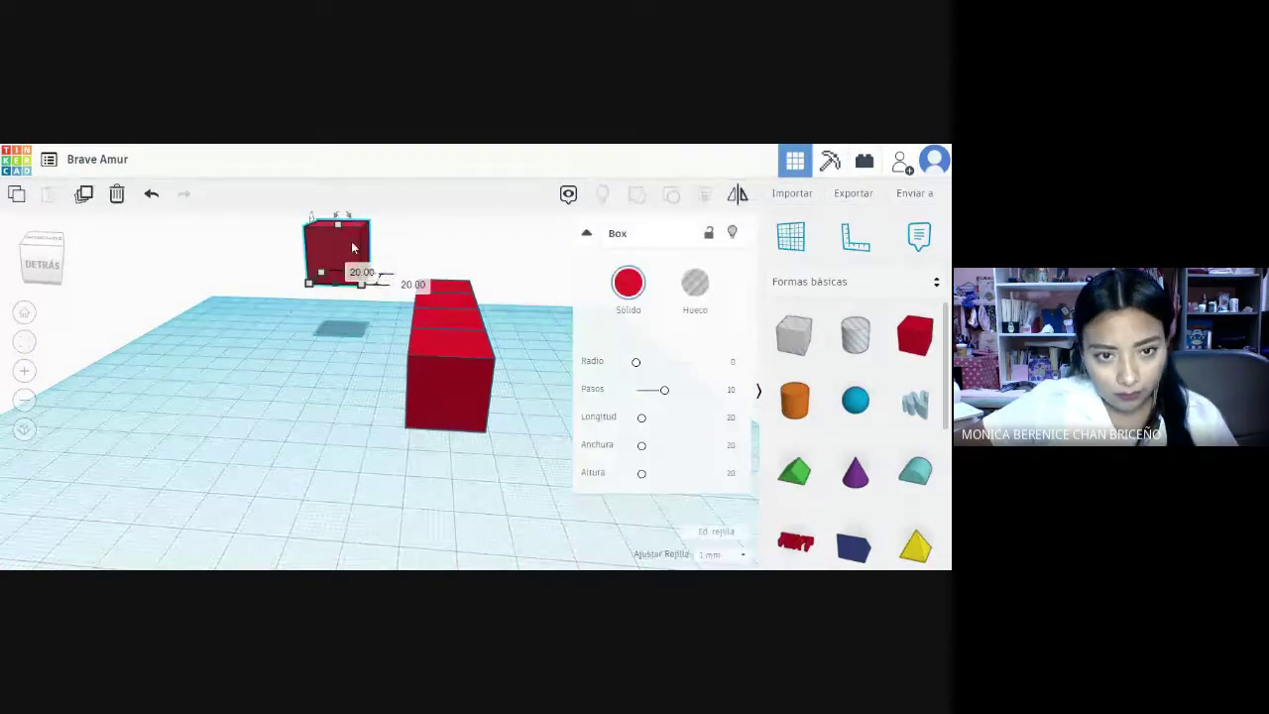
{"action": "left_click_drag", "start_coordinate": [334, 249], "coordinate": [447, 248]}
{"action": "left_click", "coordinate": [517, 337]}
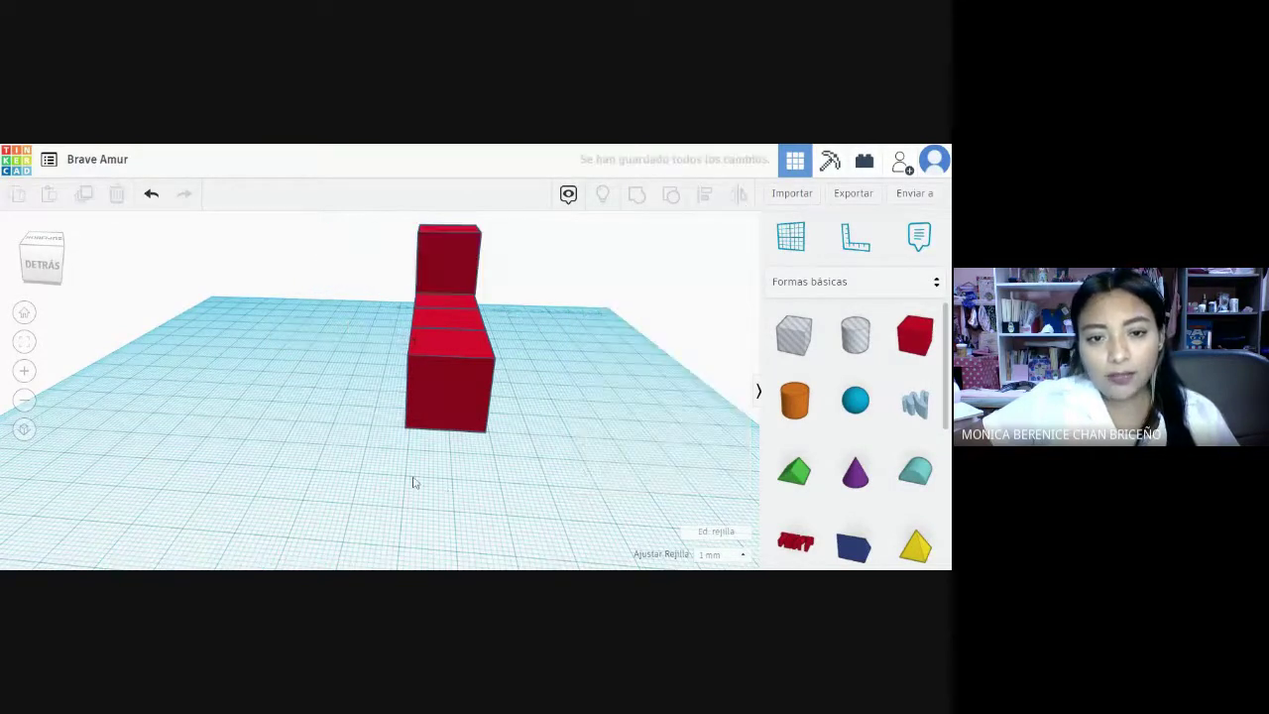
- Check the raised box's position from several sides and slide it sideways until it stacks over the row's end box
{"action": "mouse_move", "coordinate": [68, 274]}
{"action": "left_mouse_down"}
{"action": "mouse_move", "coordinate": [62, 254]}
{"action": "mouse_move", "coordinate": [72, 258]}
{"action": "left_mouse_up"}
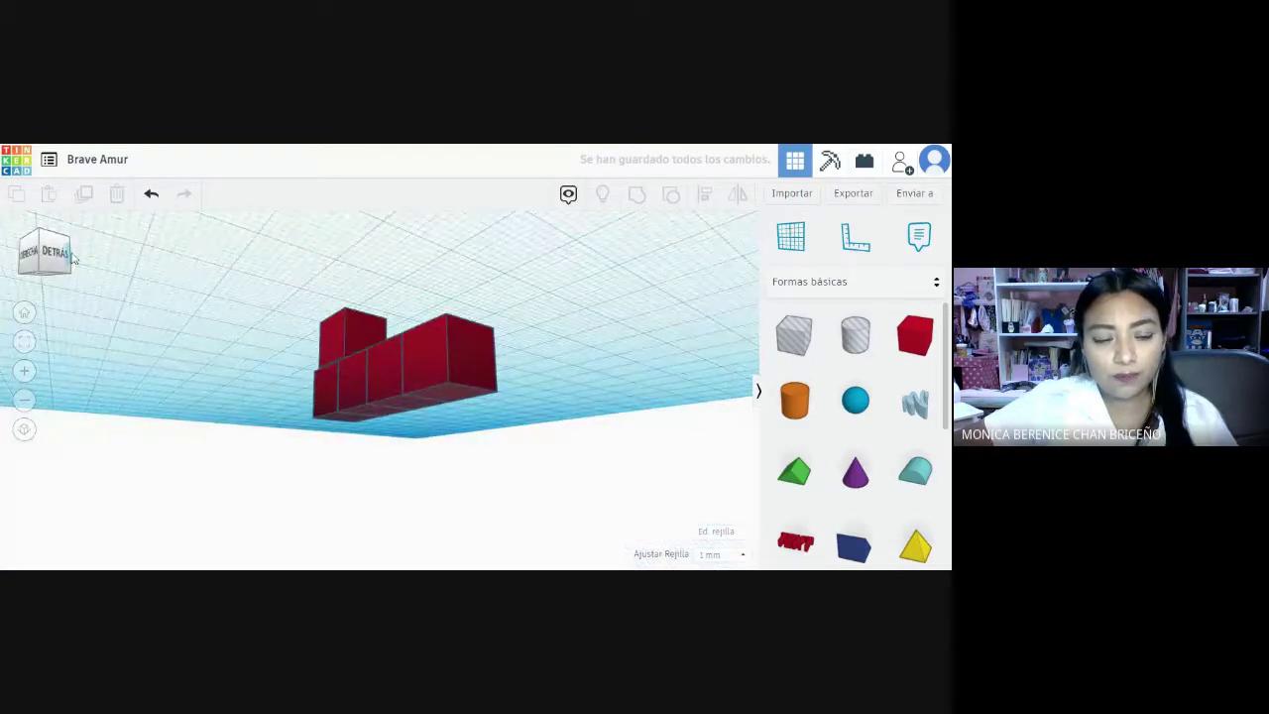
{"action": "left_click", "coordinate": [72, 258]}
{"action": "left_click", "coordinate": [194, 300]}
{"action": "left_click_drag", "start_coordinate": [60, 259], "coordinate": [92, 263]}
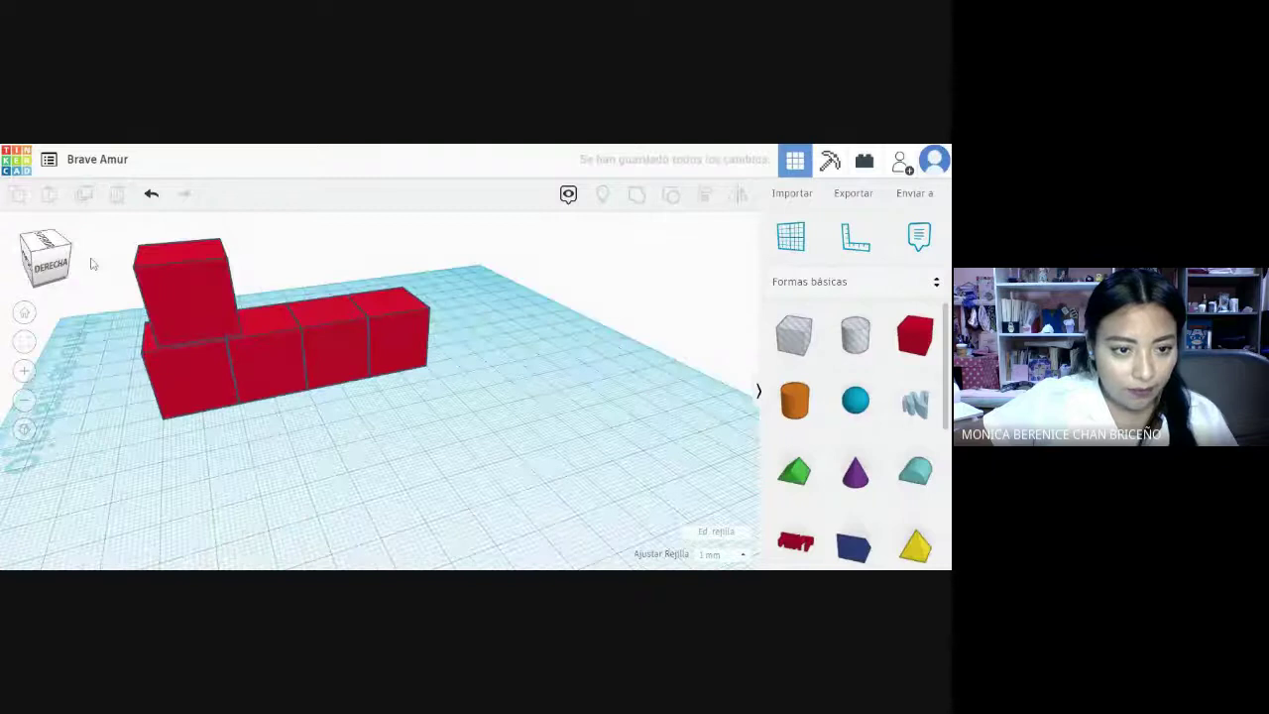
{"action": "mouse_move", "coordinate": [92, 263]}
{"action": "right_mouse_down"}
{"action": "mouse_move", "coordinate": [179, 483]}
{"action": "mouse_move", "coordinate": [139, 377]}
{"action": "mouse_move", "coordinate": [76, 279]}
{"action": "right_mouse_up"}
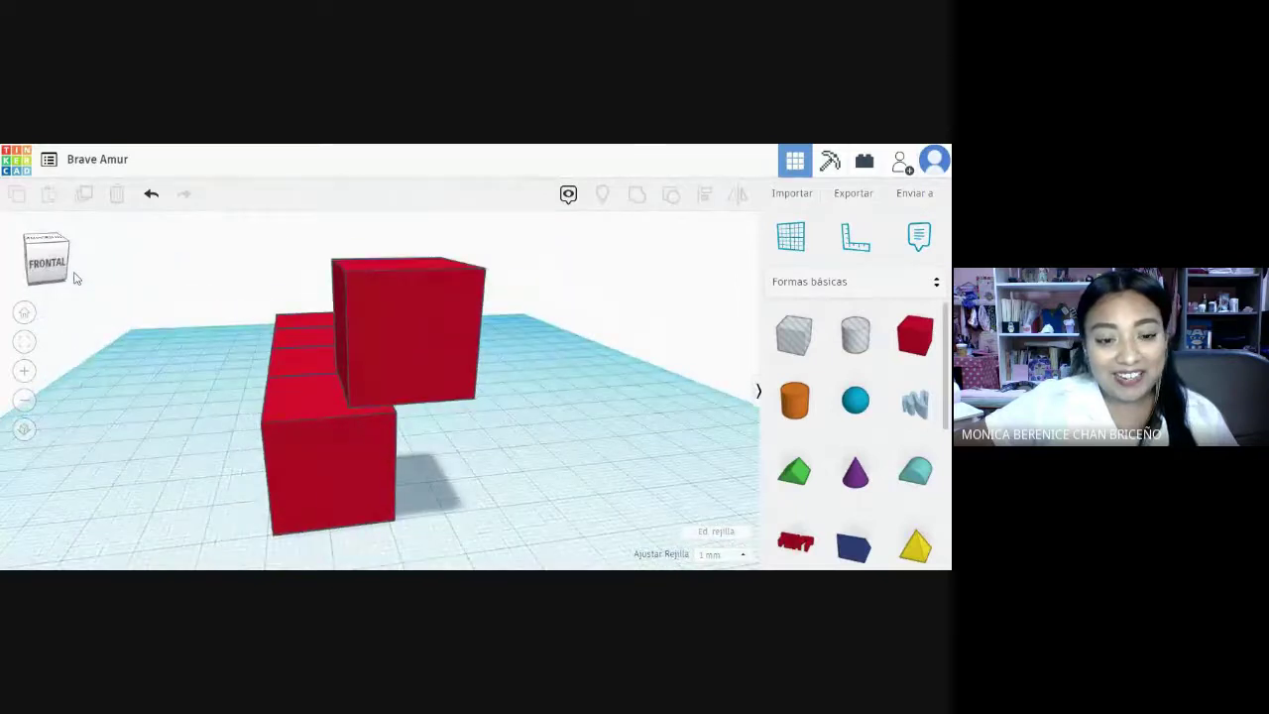
{"action": "left_click", "coordinate": [395, 358]}
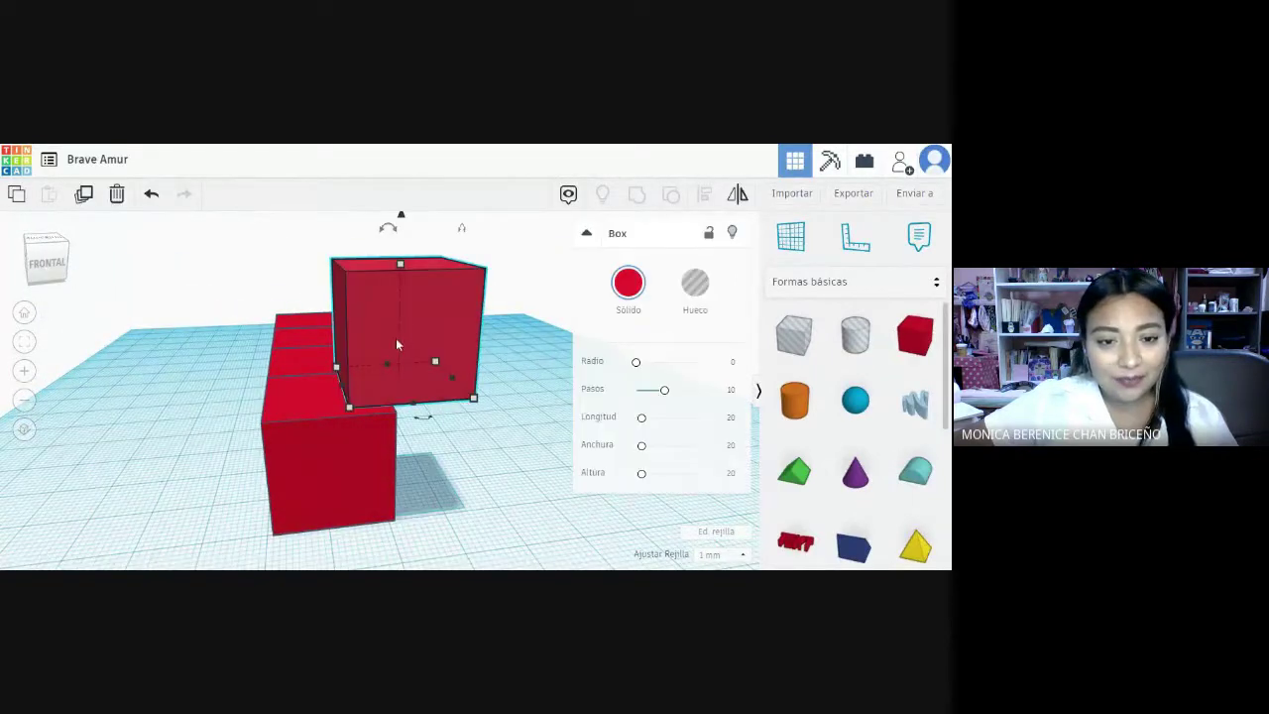
{"action": "left_click_drag", "start_coordinate": [431, 330], "coordinate": [344, 342]}
{"action": "left_click", "coordinate": [466, 416]}
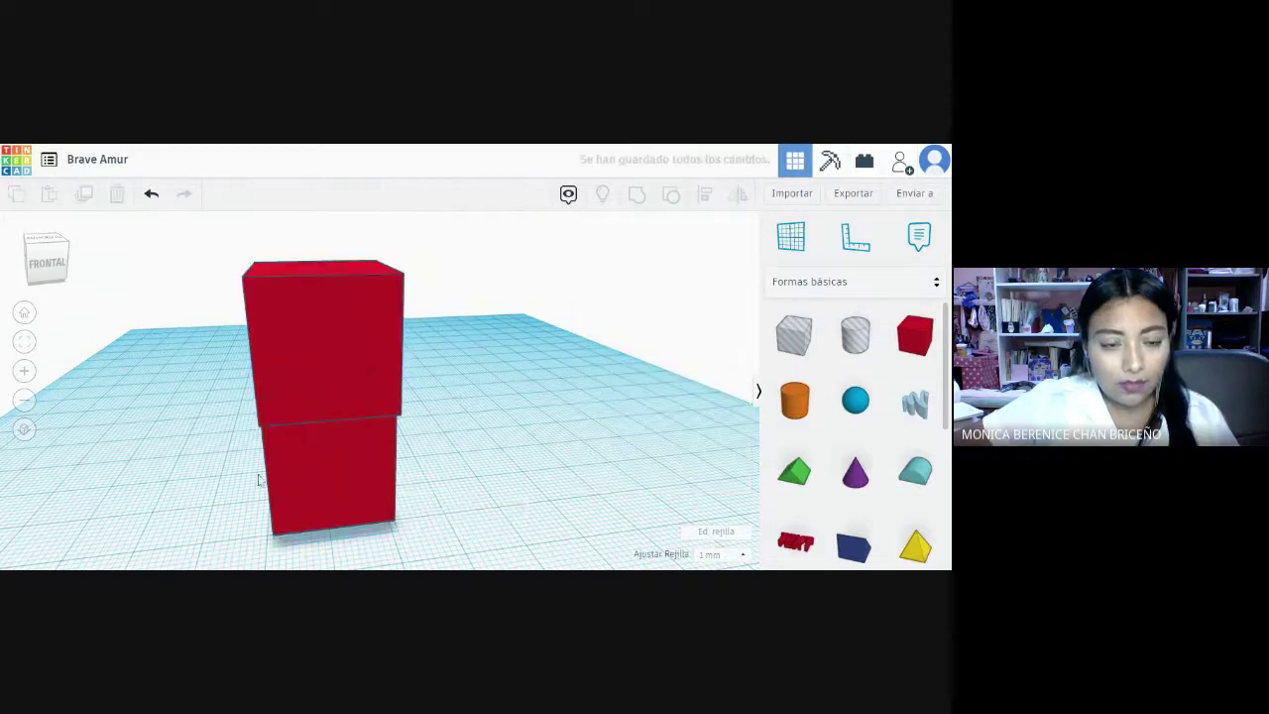
- Lower the raised box until it rests directly on top of the row's end box
{"action": "left_click", "coordinate": [69, 279]}
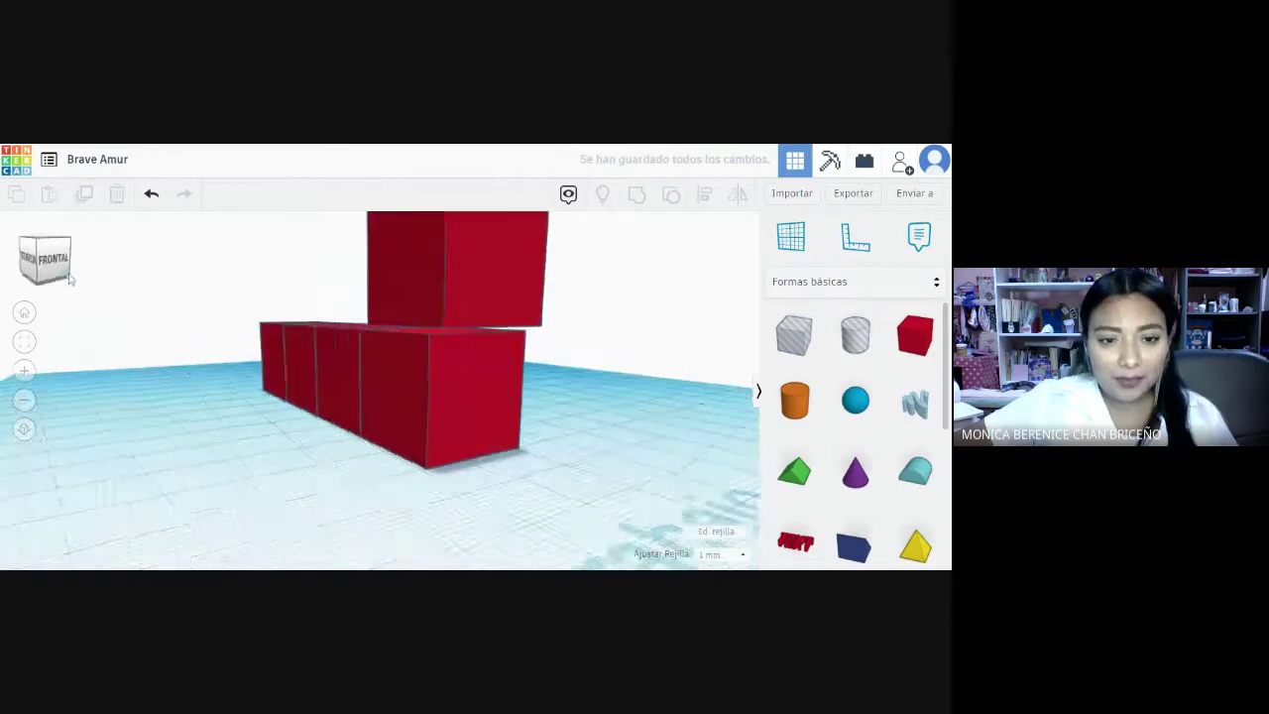
{"action": "left_click", "coordinate": [504, 318]}
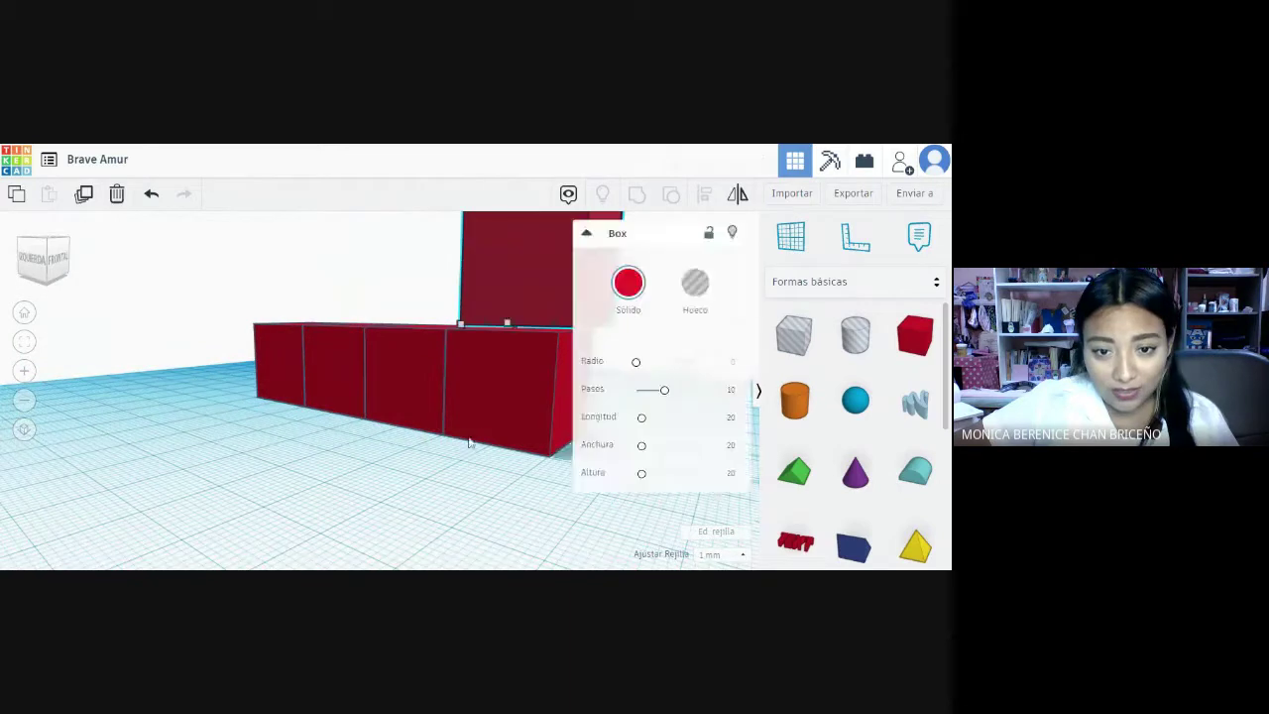
{"action": "left_click", "coordinate": [423, 440]}
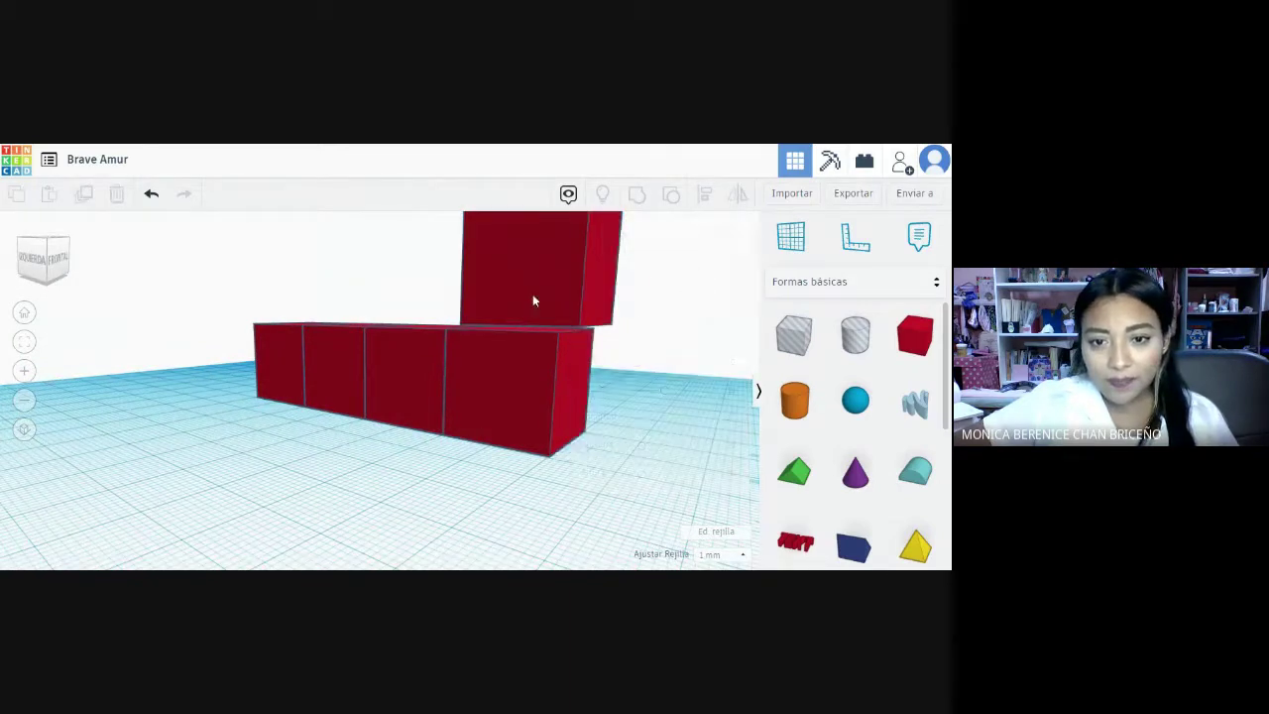
{"action": "left_click", "coordinate": [532, 295]}
{"action": "left_click", "coordinate": [320, 451]}
{"action": "scroll", "coordinate": [334, 445], "scroll_direction": "down", "scroll_amount": 4}
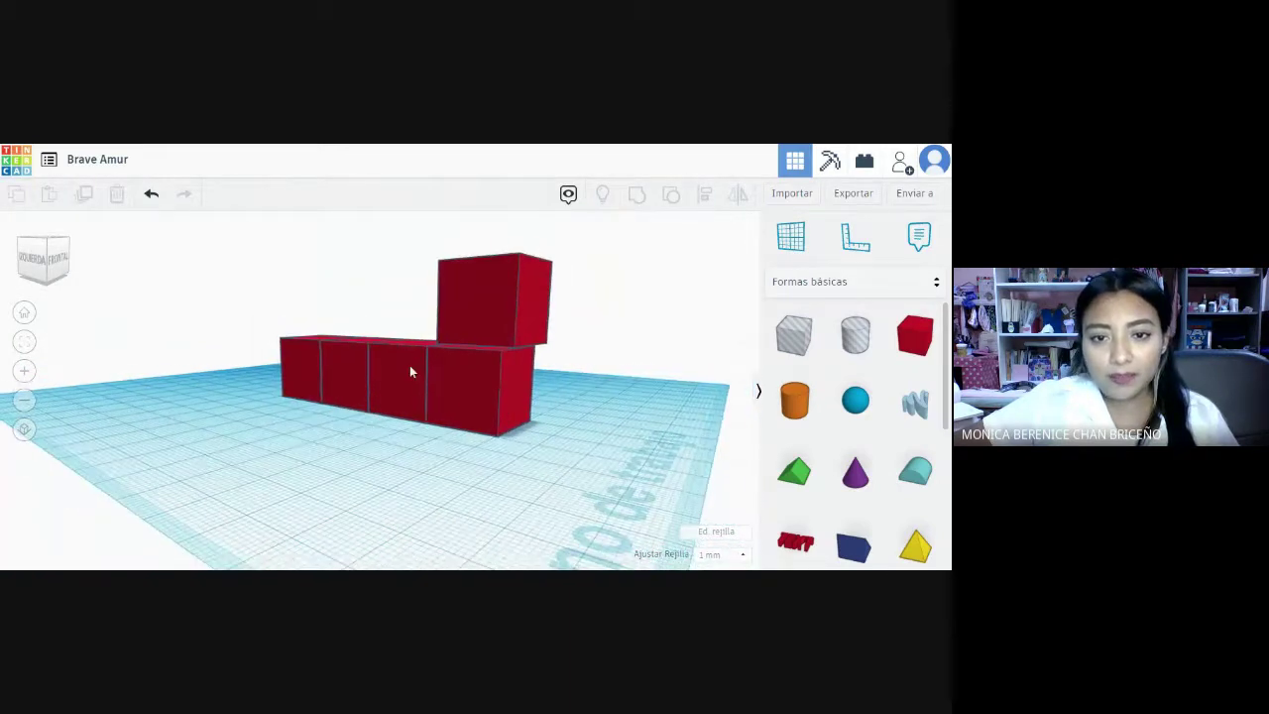
{"action": "left_click", "coordinate": [489, 293]}
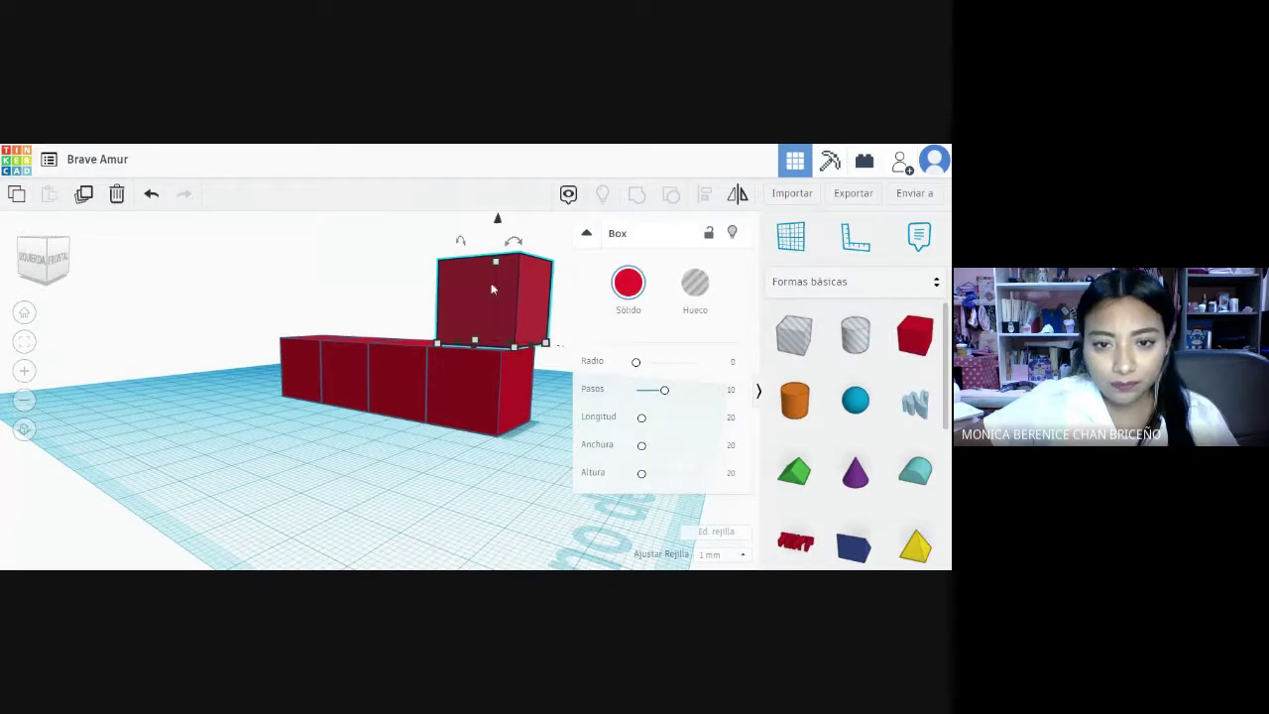
{"action": "left_click_drag", "start_coordinate": [499, 228], "coordinate": [472, 234]}
{"action": "left_click", "coordinate": [430, 482]}
- Slide the upper box along the row until it lines up with the end box beneath it
{"action": "left_click_drag", "start_coordinate": [48, 260], "coordinate": [62, 277]}
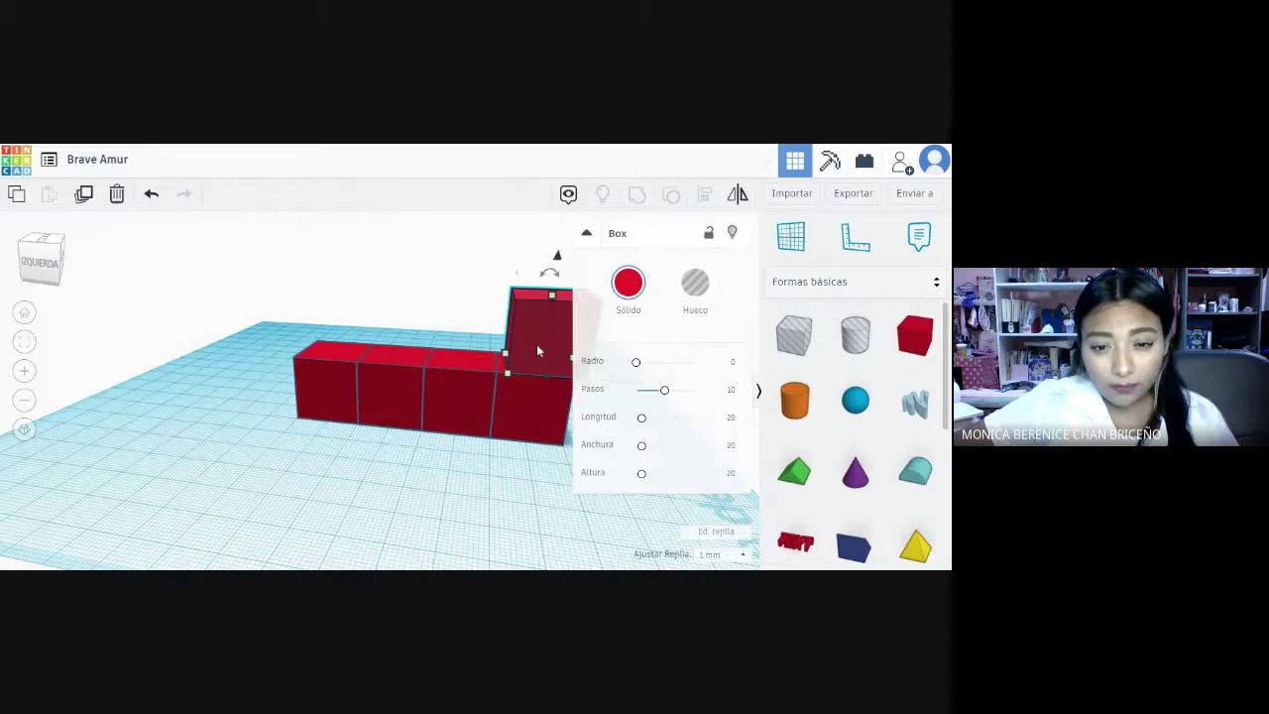
{"action": "left_click_drag", "start_coordinate": [526, 329], "coordinate": [519, 327]}
{"action": "left_click", "coordinate": [486, 488]}
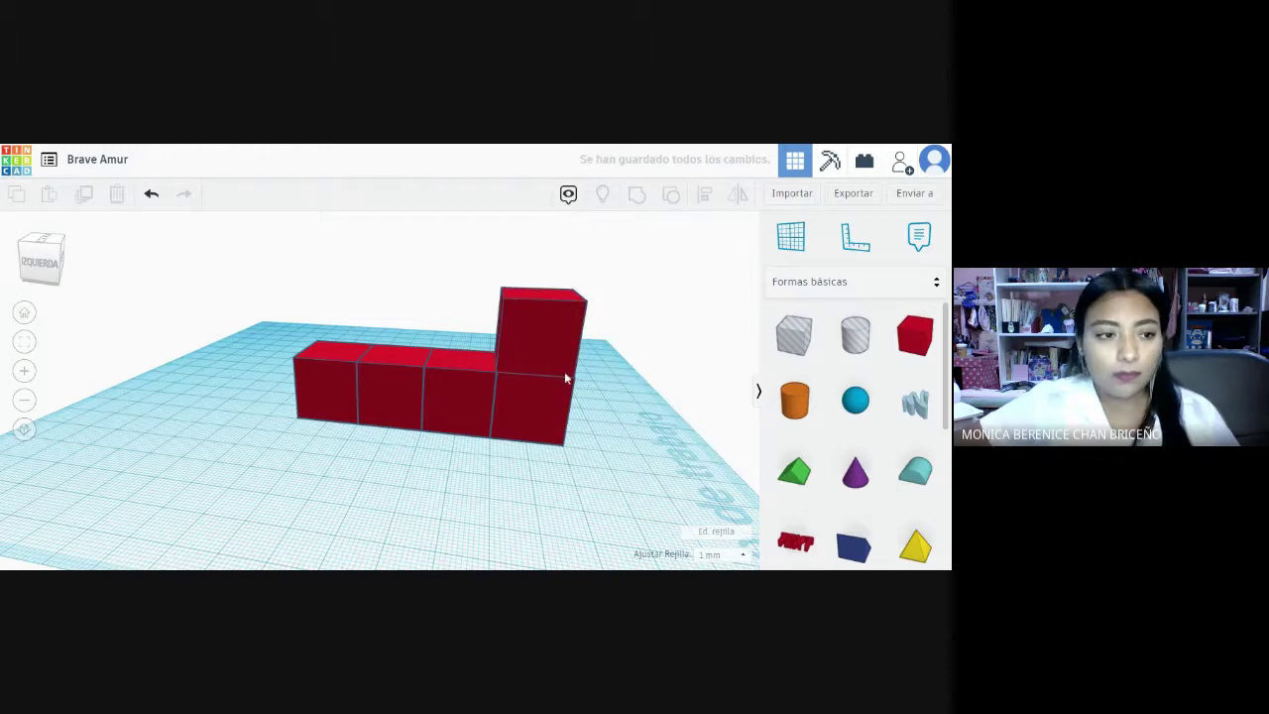
- Check the two stacked boxes from the front and nudge the upper box to adjust its alignment
{"action": "left_click", "coordinate": [37, 260]}
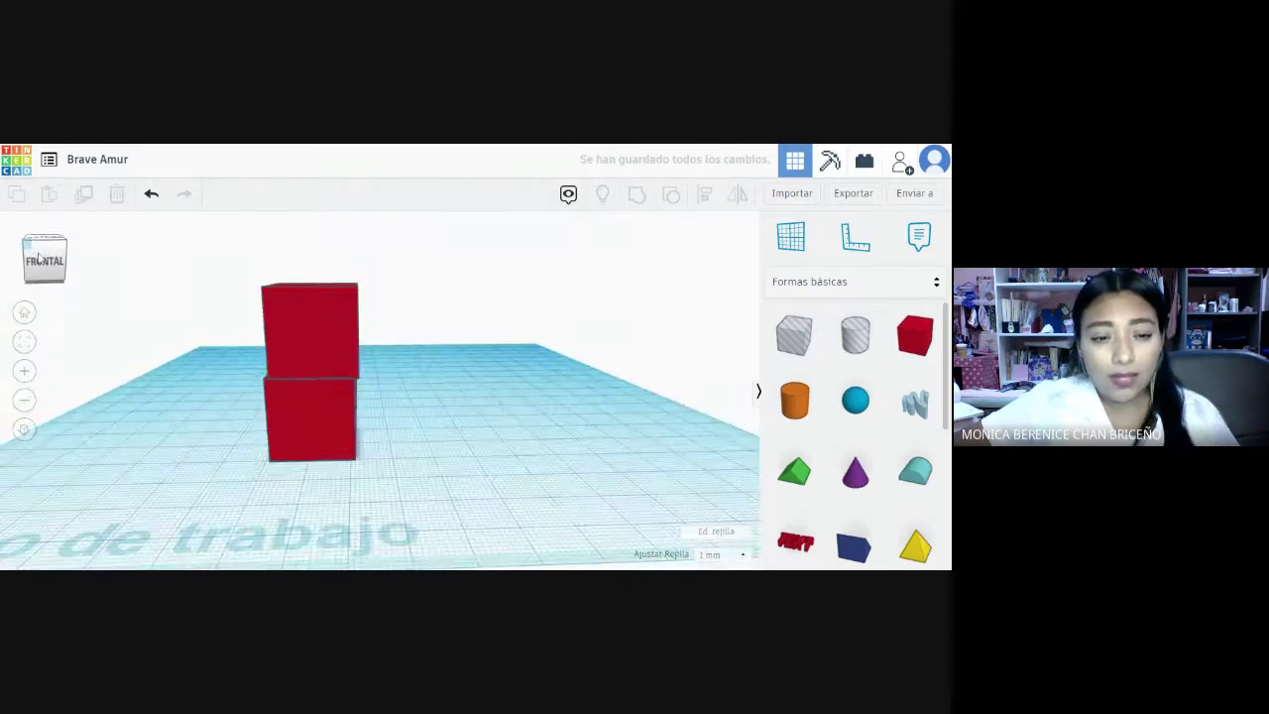
{"action": "left_click", "coordinate": [310, 350]}
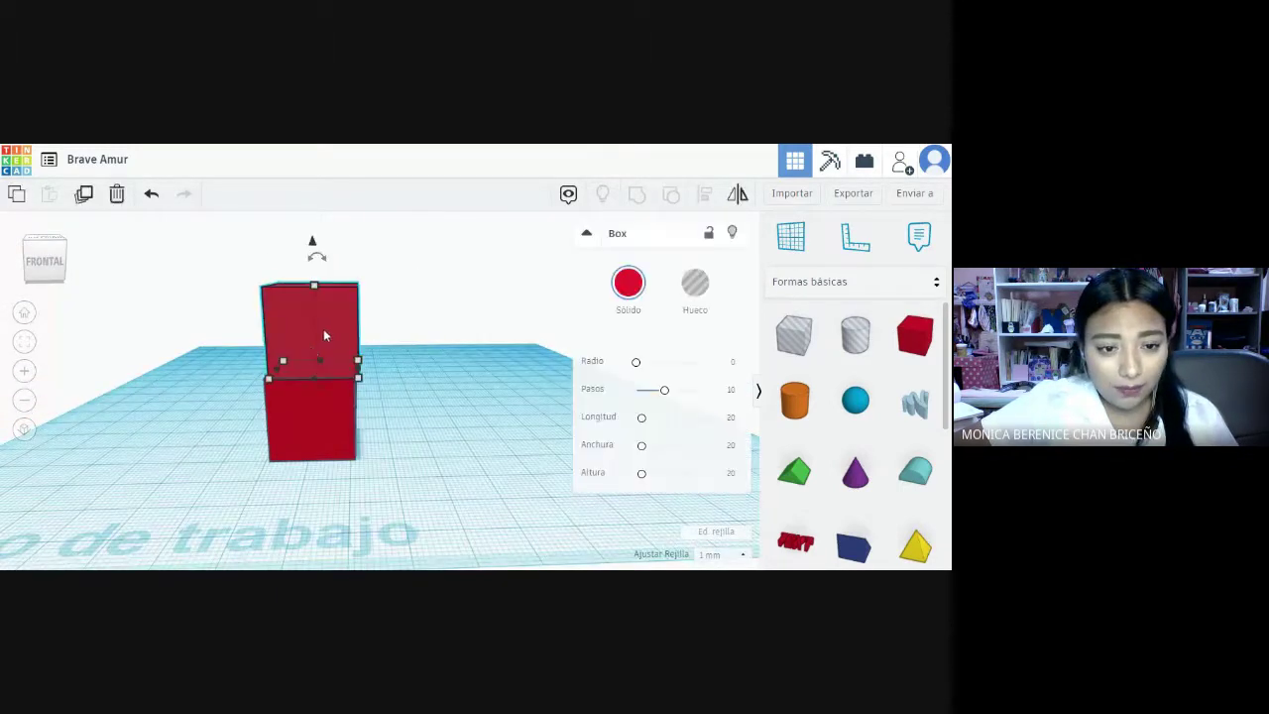
{"action": "left_click_drag", "start_coordinate": [335, 325], "coordinate": [340, 334]}
{"action": "left_click", "coordinate": [416, 360]}
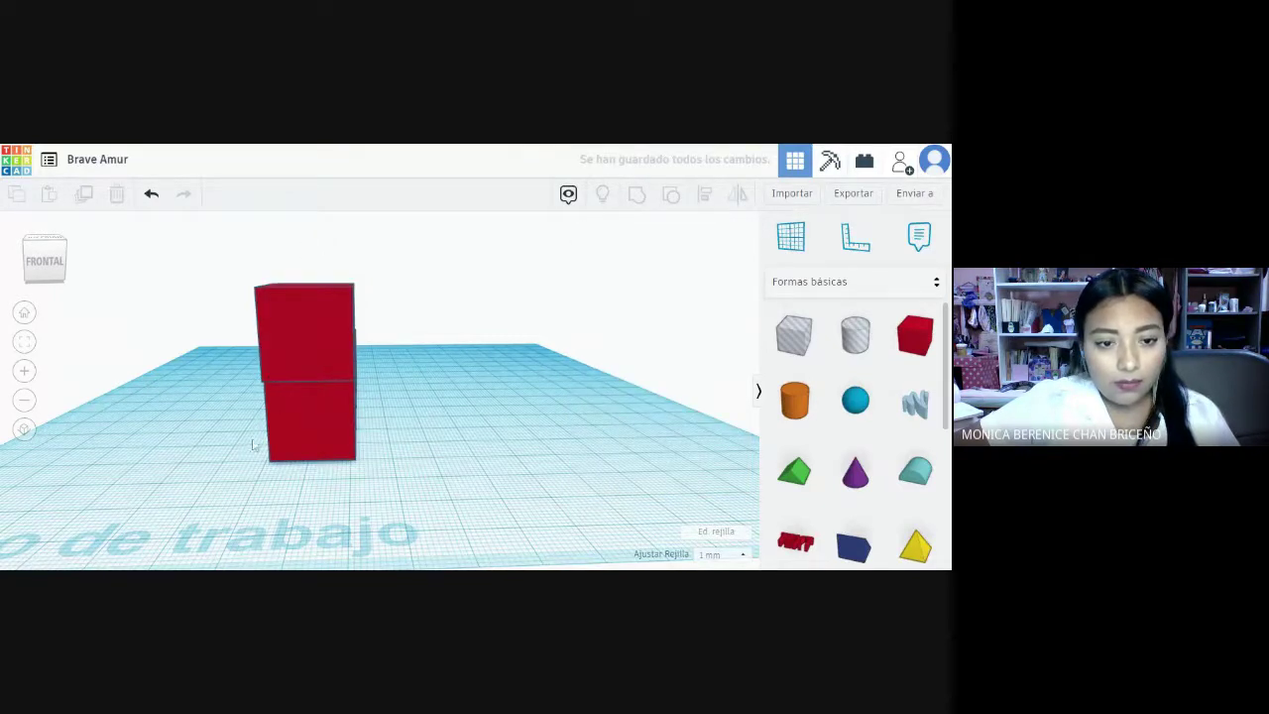
- Examine the stack from above and nudge the upper box into line with the row's end box
{"action": "mouse_move", "coordinate": [45, 260]}
{"action": "left_mouse_down"}
{"action": "mouse_move", "coordinate": [79, 260]}
{"action": "mouse_move", "coordinate": [71, 269]}
{"action": "mouse_move", "coordinate": [59, 248]}
{"action": "mouse_move", "coordinate": [65, 262]}
{"action": "left_mouse_up"}
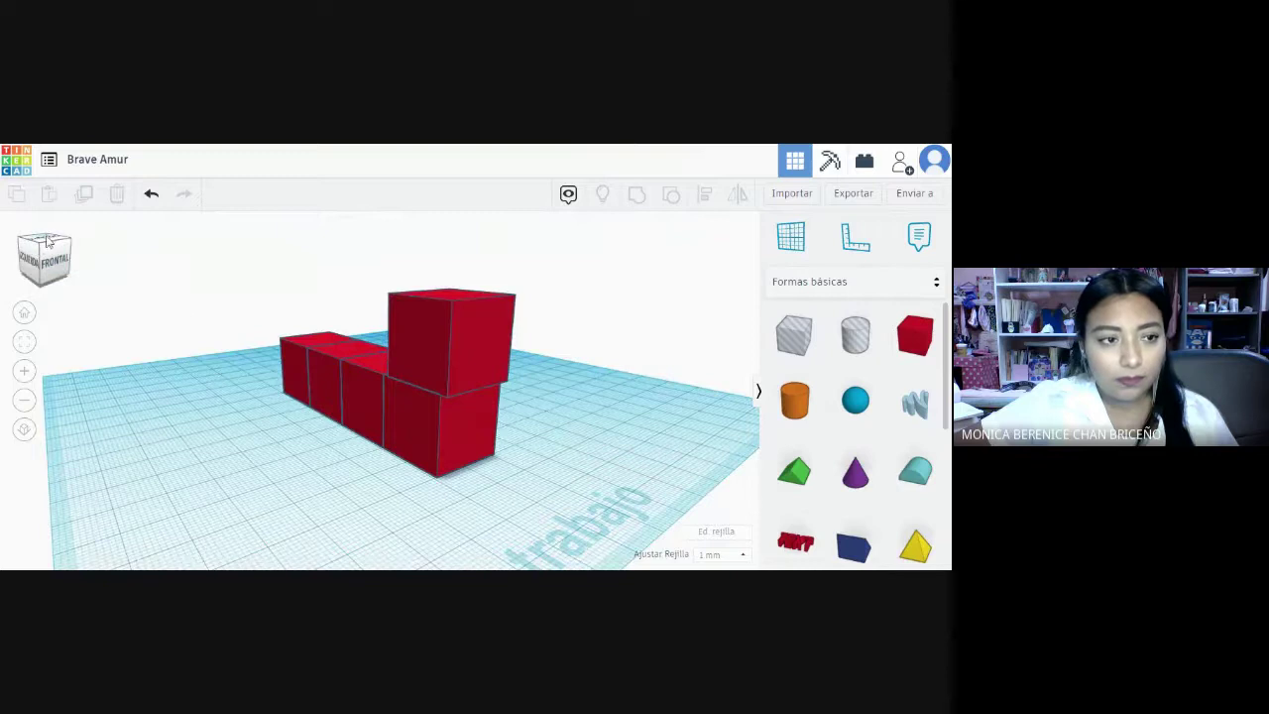
{"action": "left_click", "coordinate": [48, 241]}
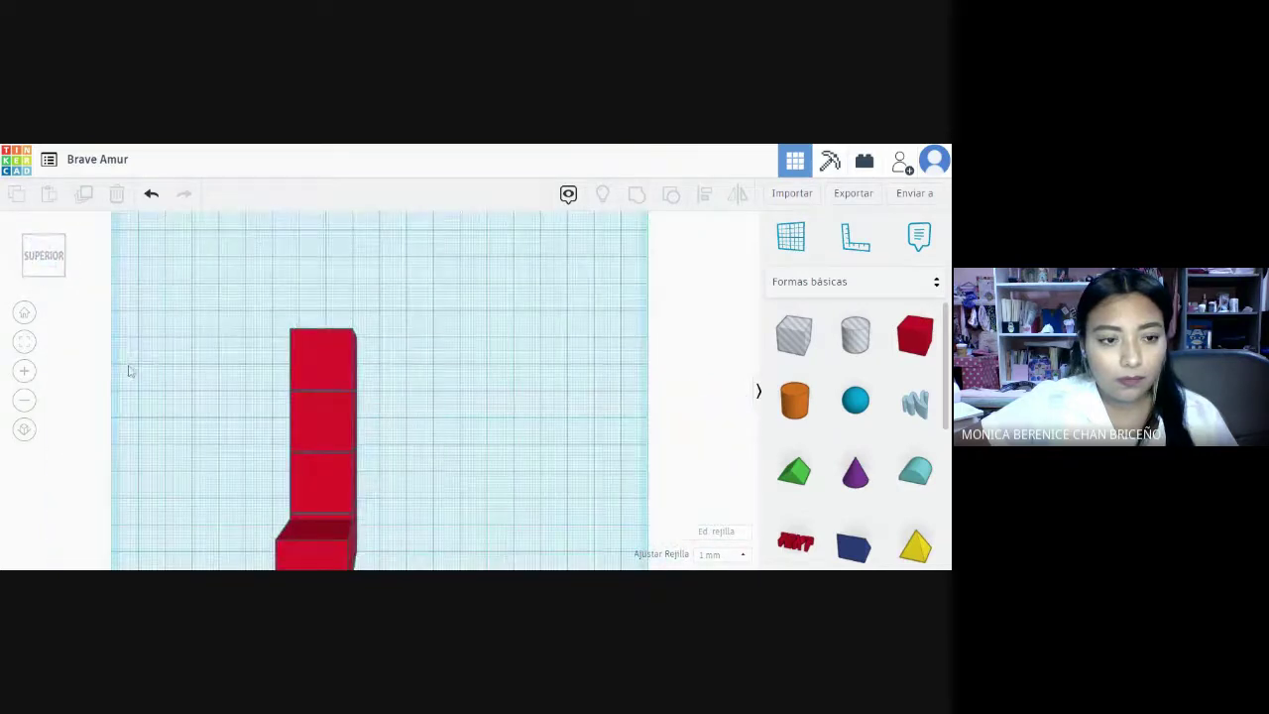
{"action": "scroll", "coordinate": [149, 355], "scroll_direction": "down", "scroll_amount": 3}
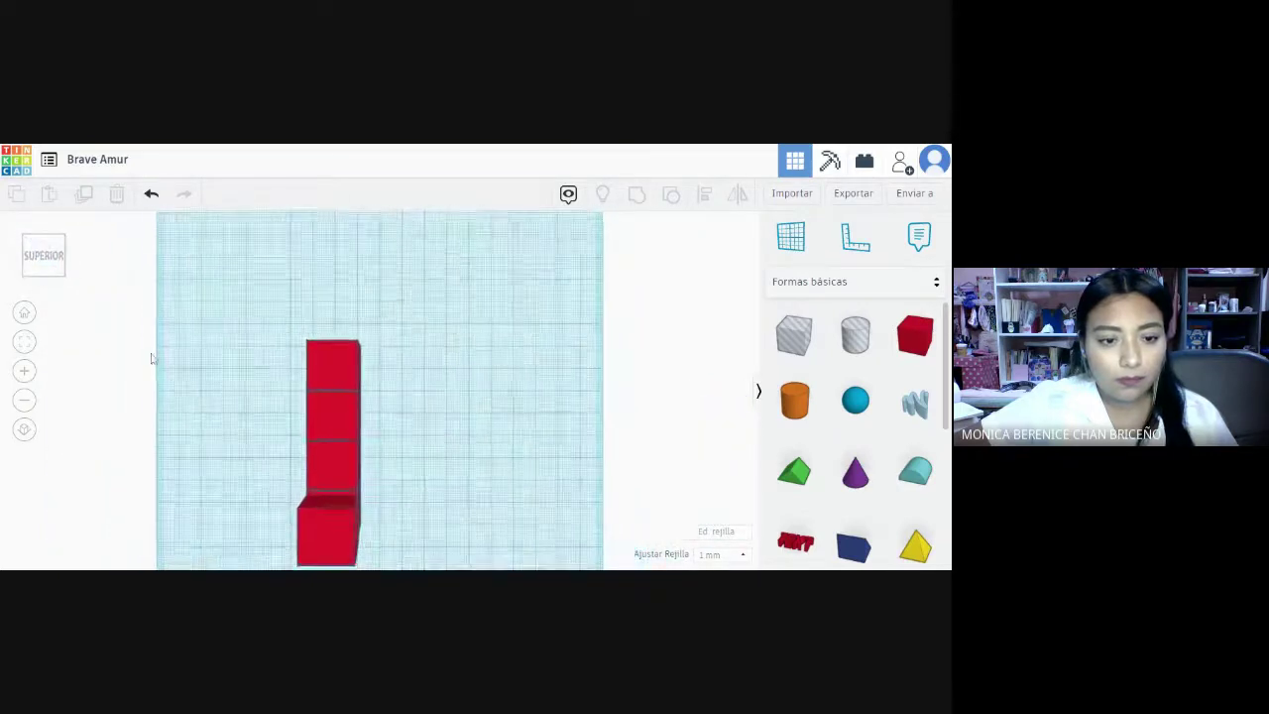
{"action": "left_click", "coordinate": [334, 535]}
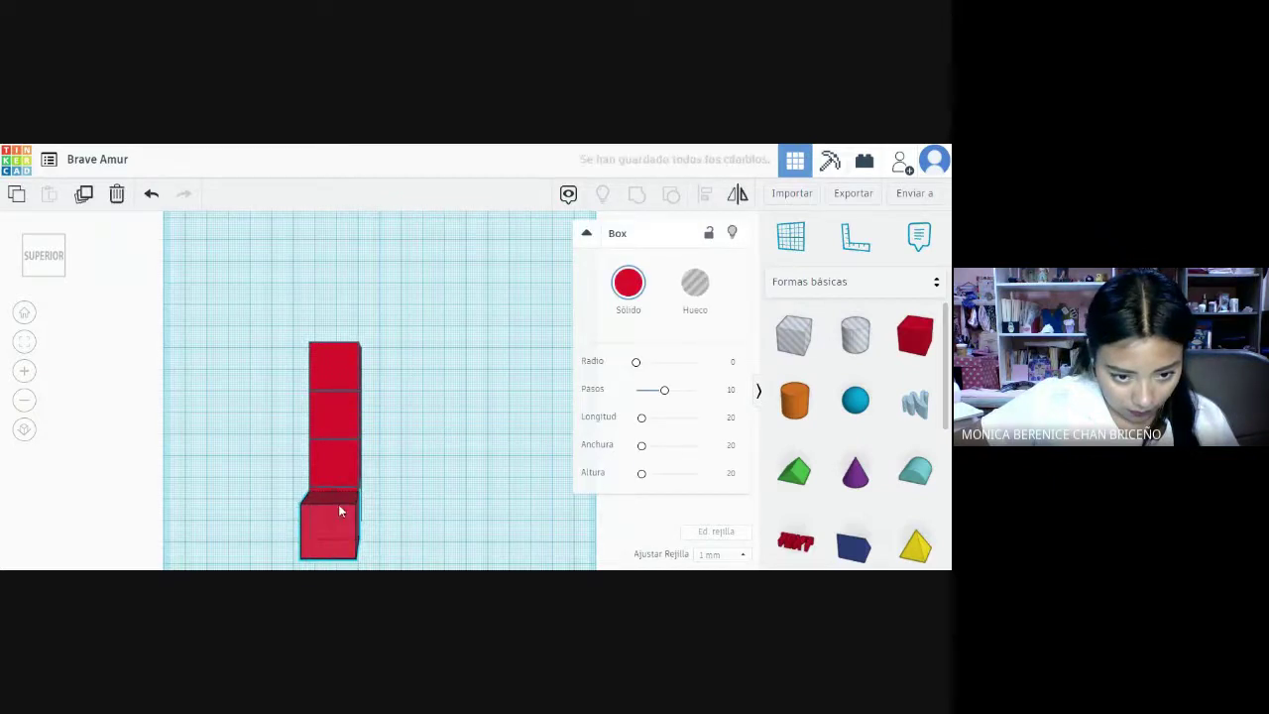
{"action": "left_click_drag", "start_coordinate": [338, 511], "coordinate": [341, 507]}
{"action": "left_click", "coordinate": [393, 512]}
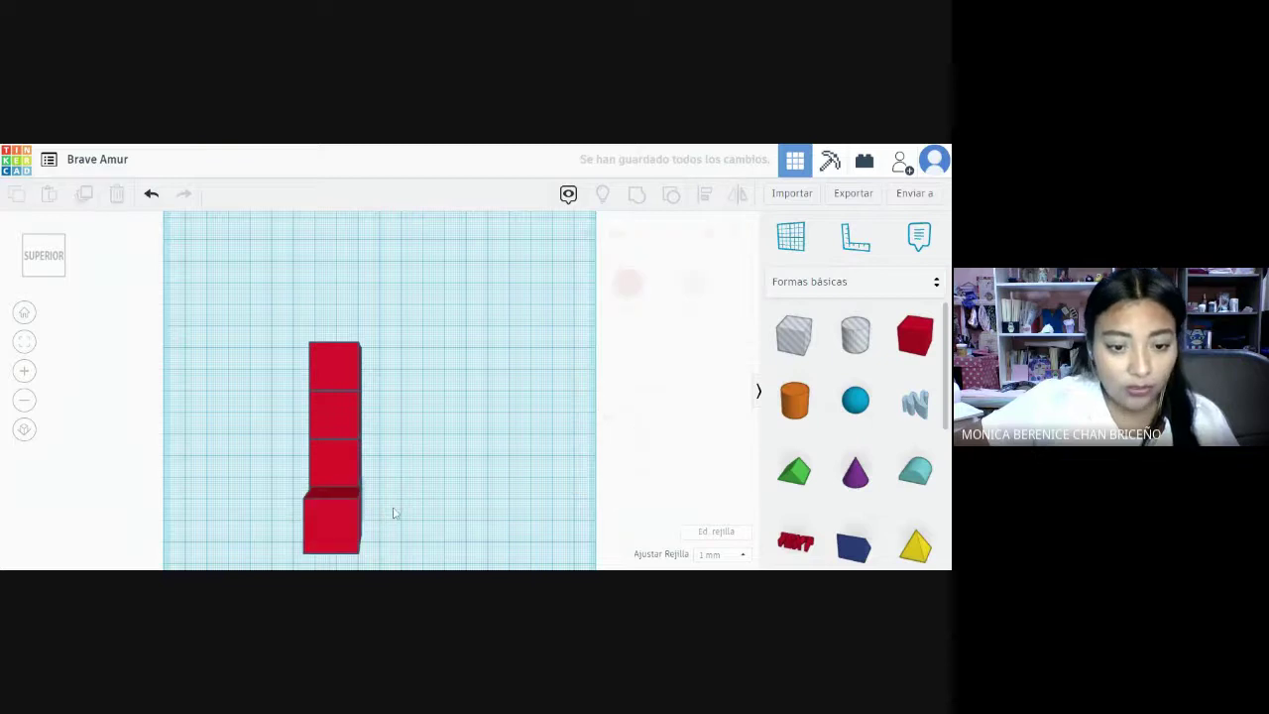
{"action": "scroll", "coordinate": [355, 532], "scroll_direction": "down", "scroll_amount": 2}
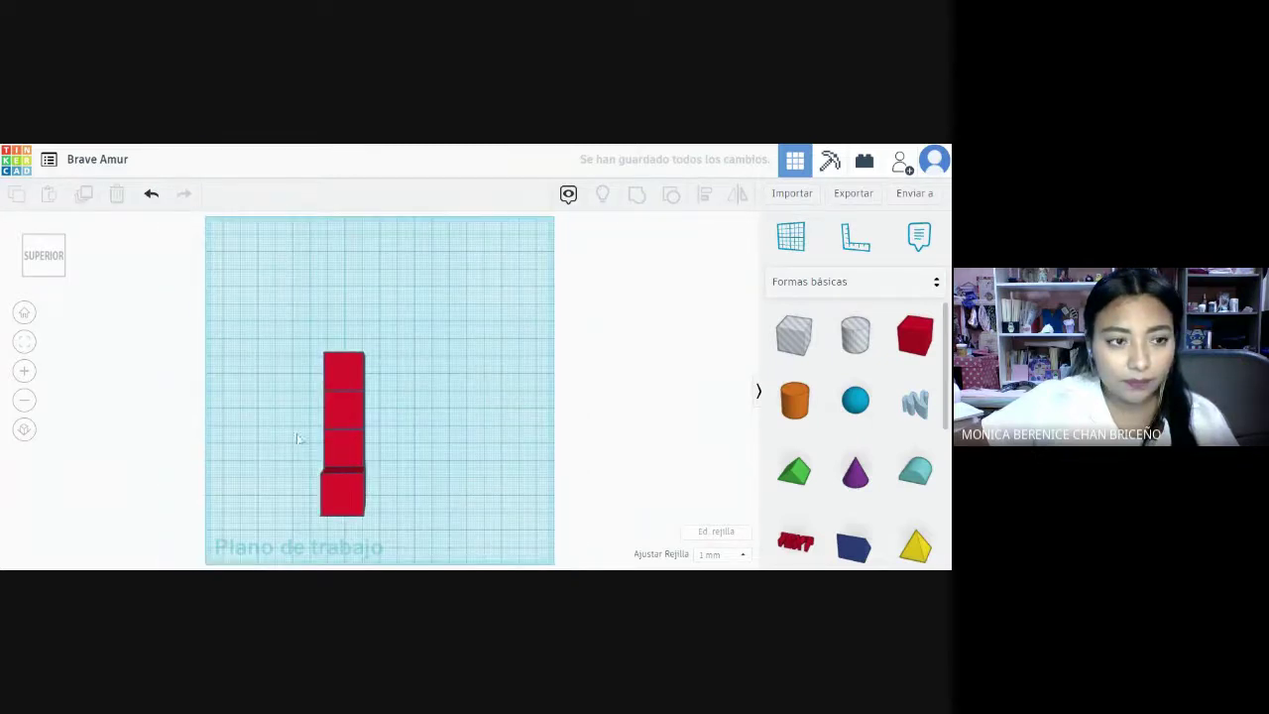
- Examine the five-box structure from behind, below, above and both sides to check the alignment of the stacked box
{"action": "left_click_drag", "start_coordinate": [48, 254], "coordinate": [112, 297]}
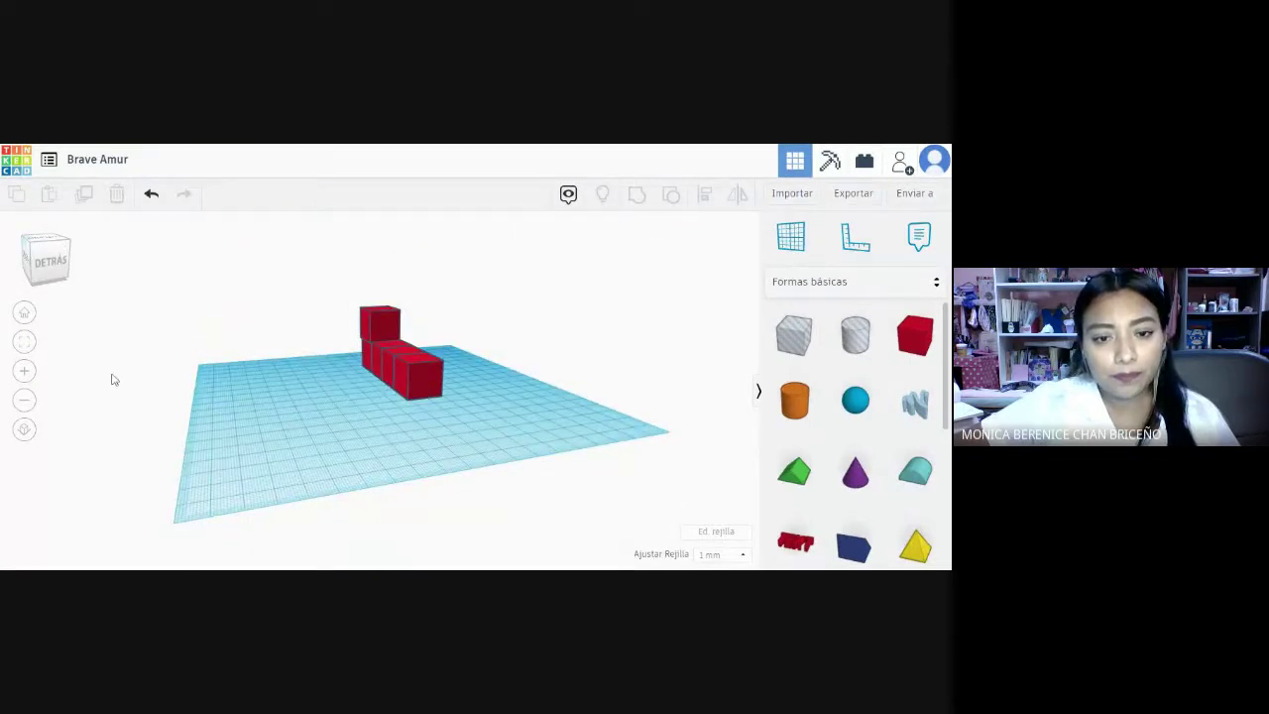
{"action": "left_click", "coordinate": [36, 274]}
{"action": "left_click", "coordinate": [37, 274]}
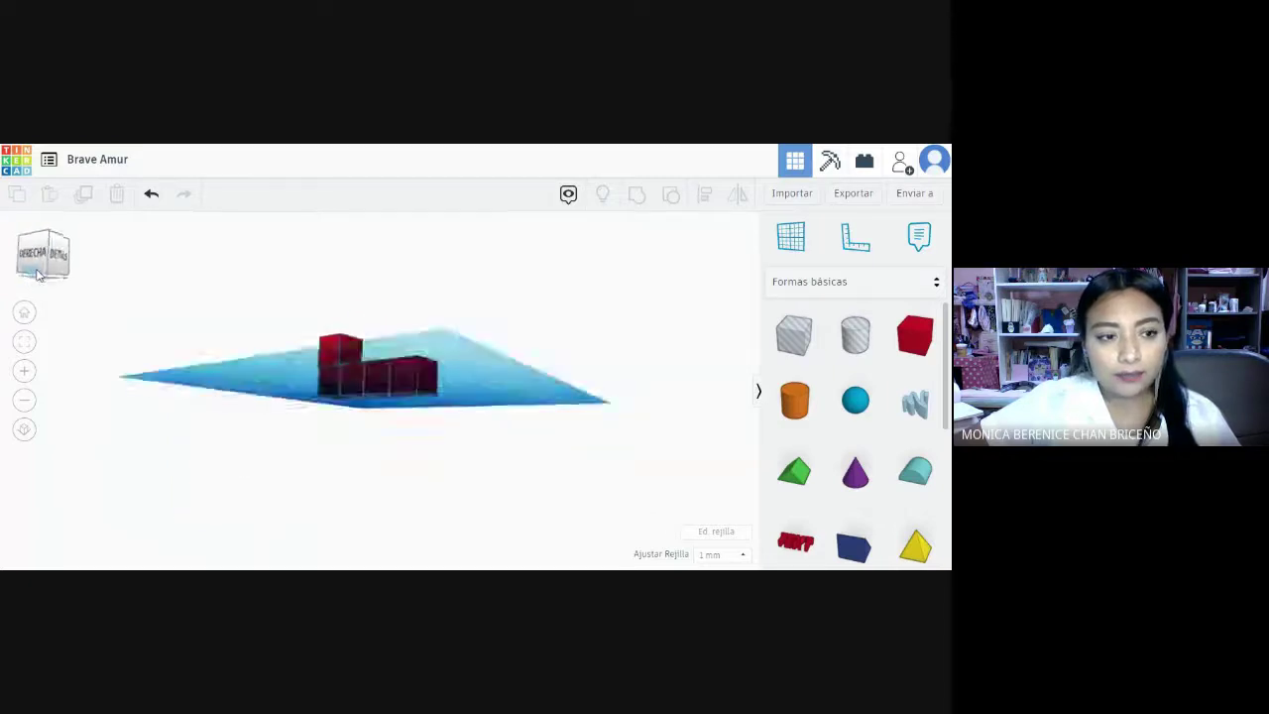
{"action": "left_click", "coordinate": [43, 274]}
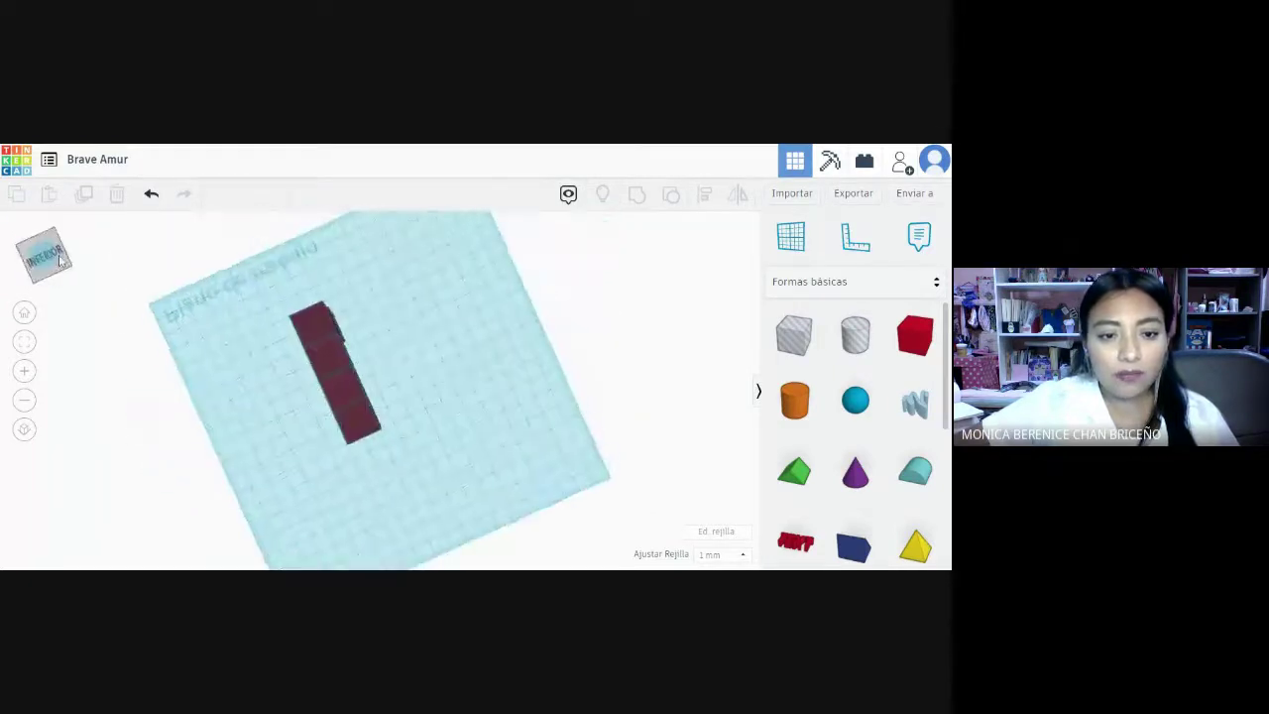
{"action": "left_click_drag", "start_coordinate": [68, 260], "coordinate": [69, 260]}
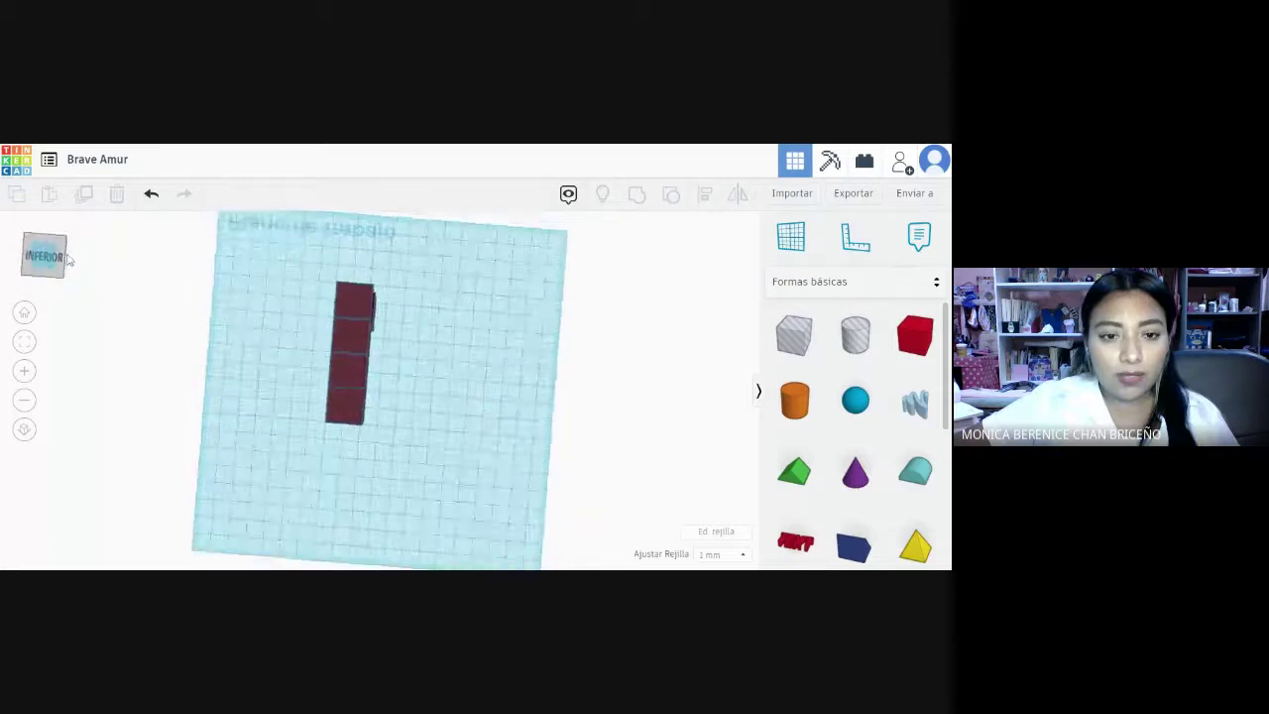
{"action": "left_click", "coordinate": [64, 282]}
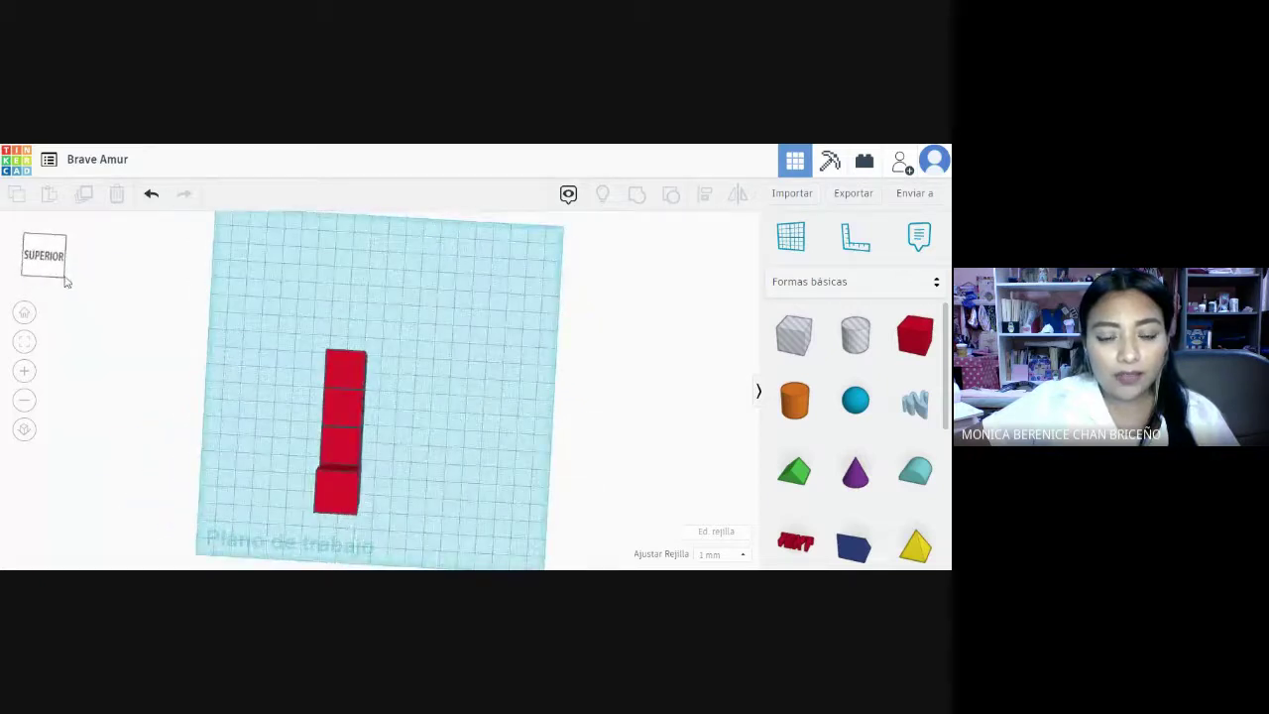
{"action": "left_click", "coordinate": [64, 281]}
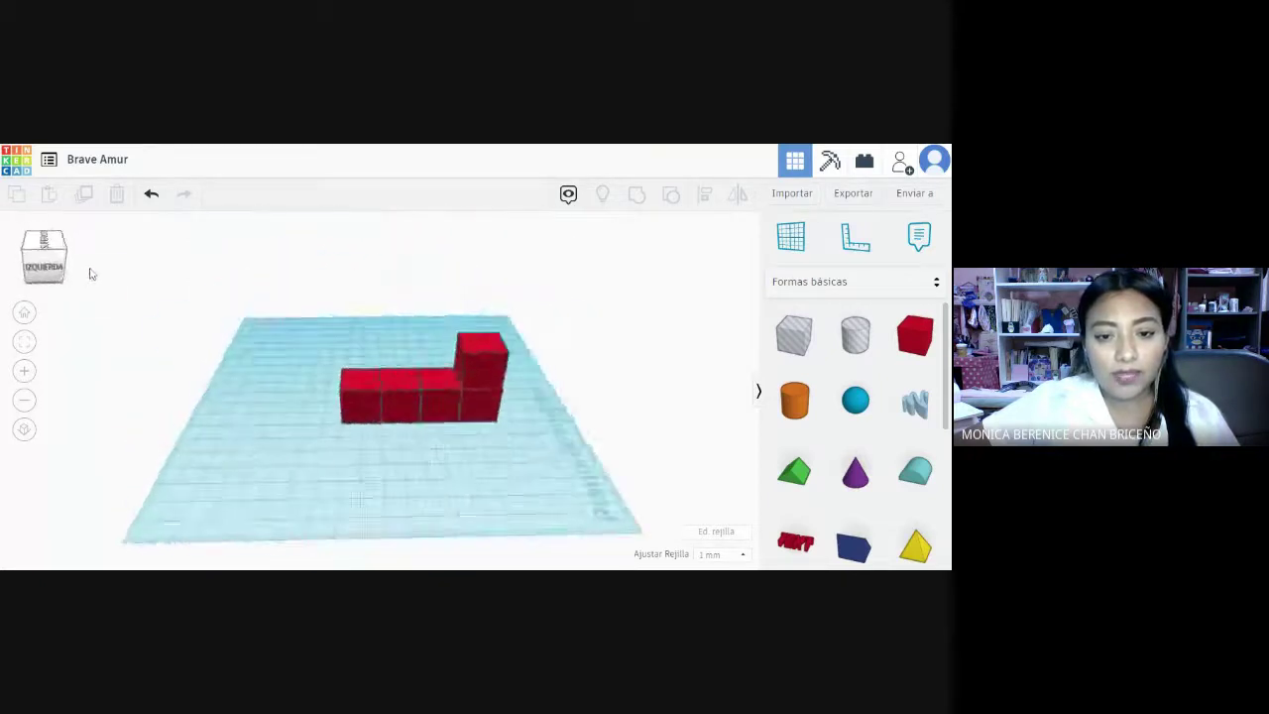
{"action": "left_click", "coordinate": [90, 270]}
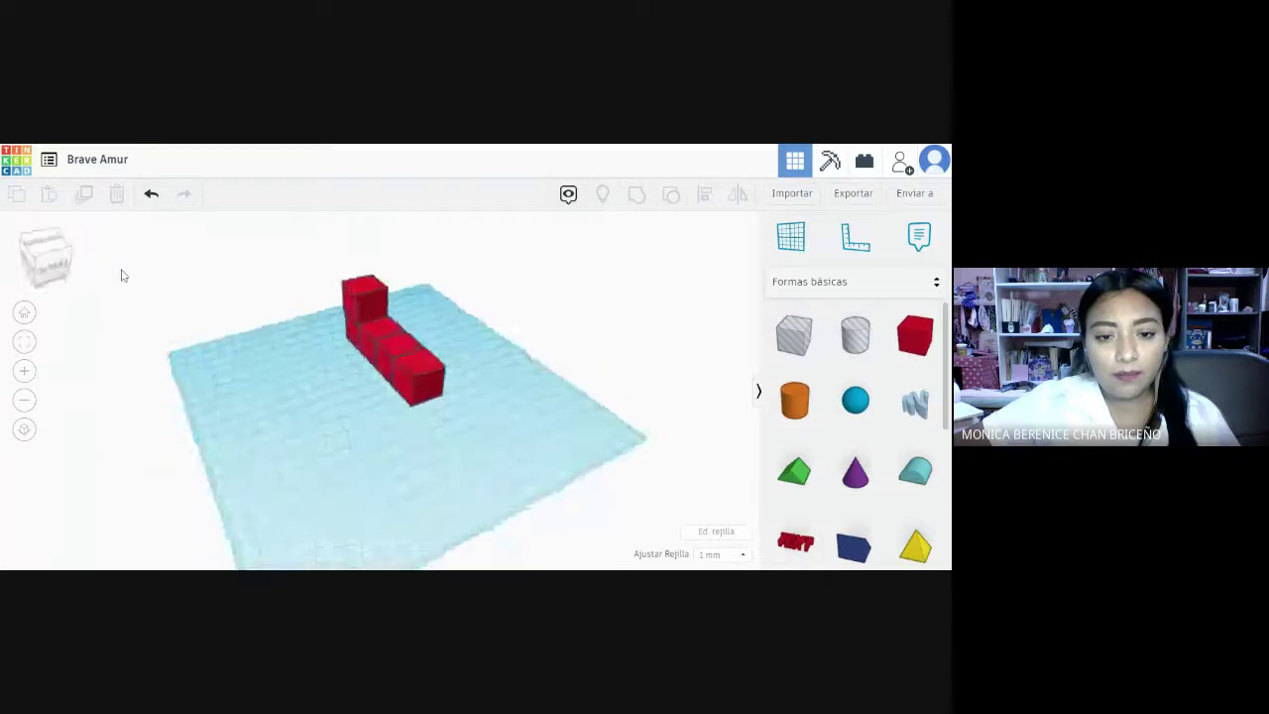
{"action": "right_click_drag", "start_coordinate": [113, 269], "coordinate": [131, 280]}
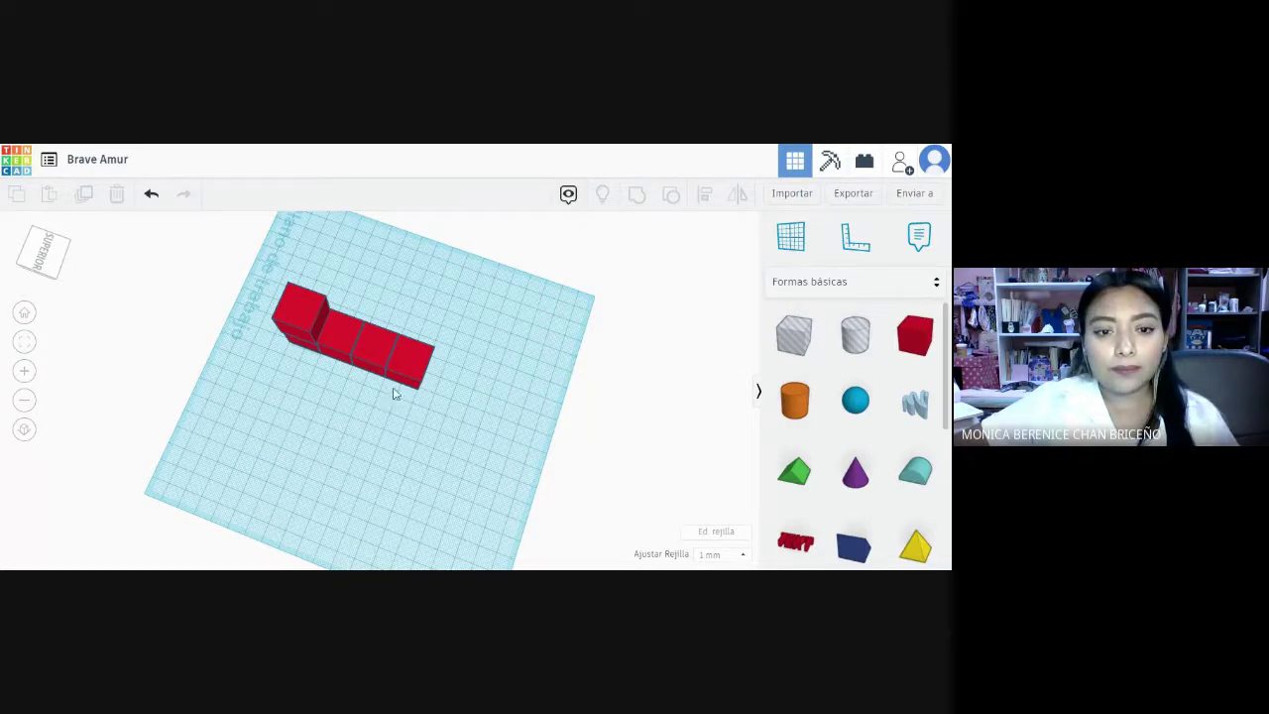
{"action": "left_click", "coordinate": [40, 251]}
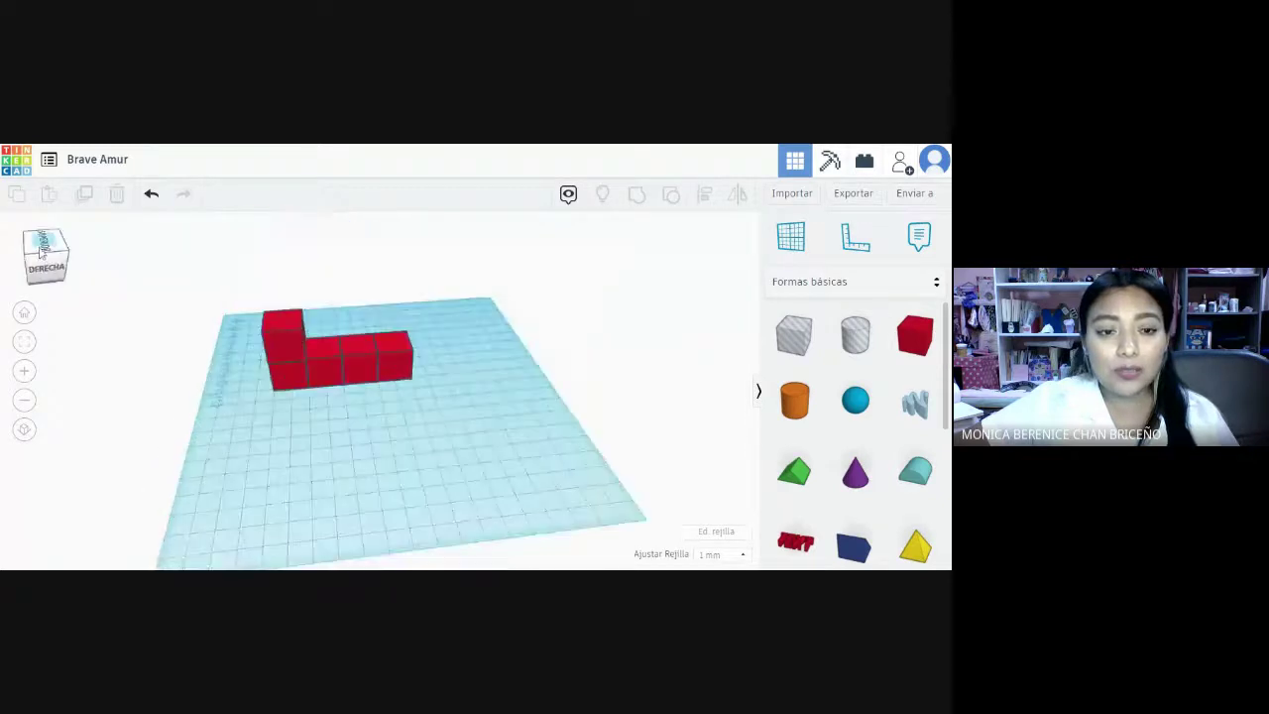
{"action": "left_click", "coordinate": [39, 254]}
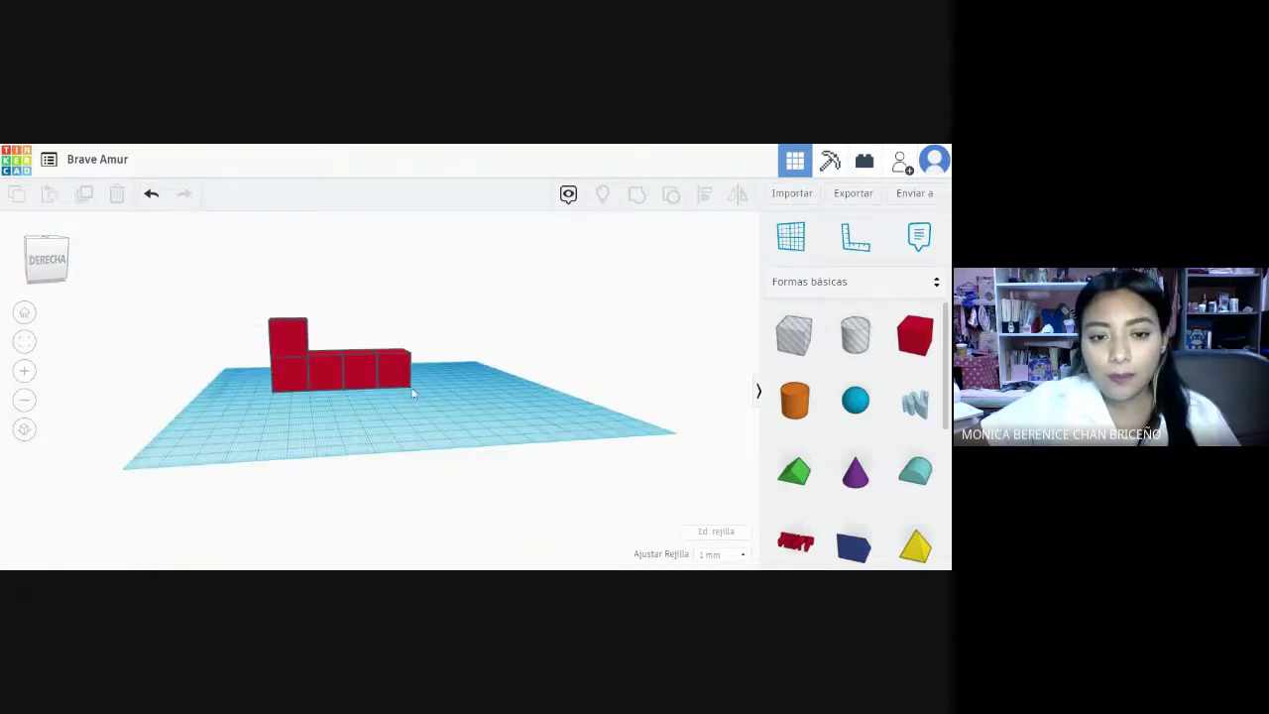
- Place a hole cylinder in front of the row's single-height end and raise it 1 mm
{"action": "scroll", "coordinate": [406, 416], "scroll_direction": "up", "scroll_amount": 5}
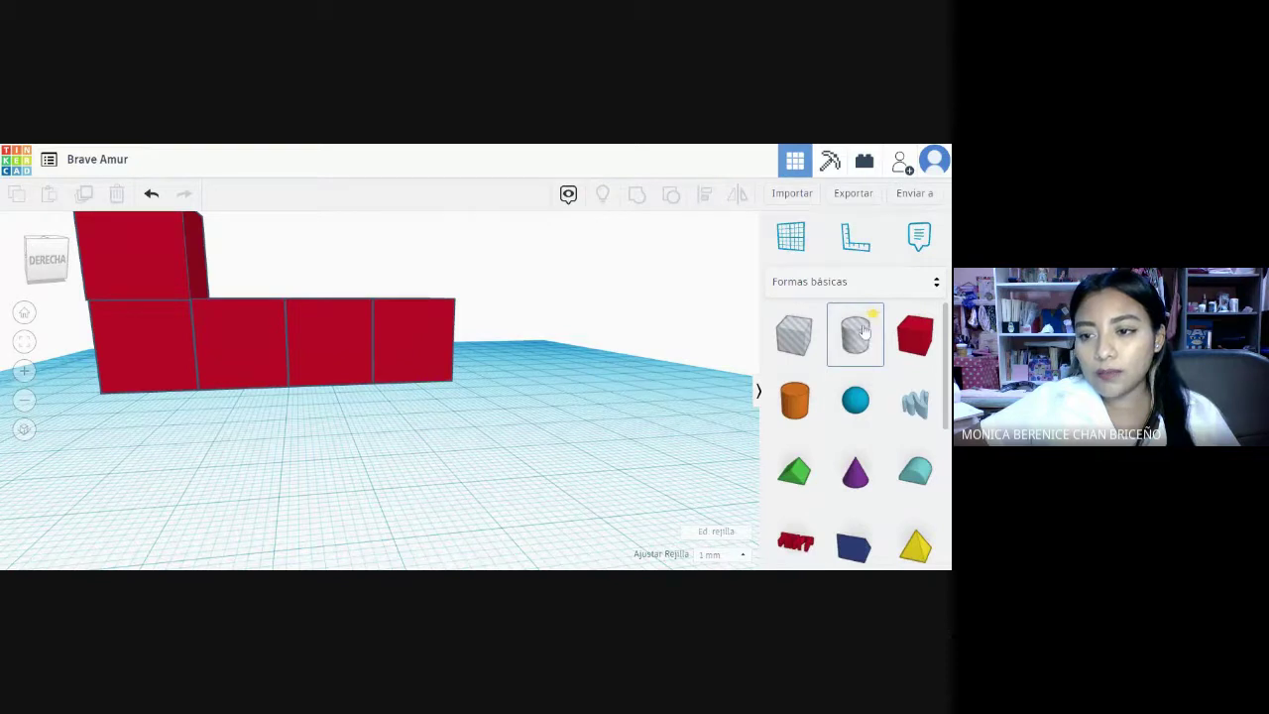
{"action": "left_click_drag", "start_coordinate": [862, 332], "coordinate": [468, 462]}
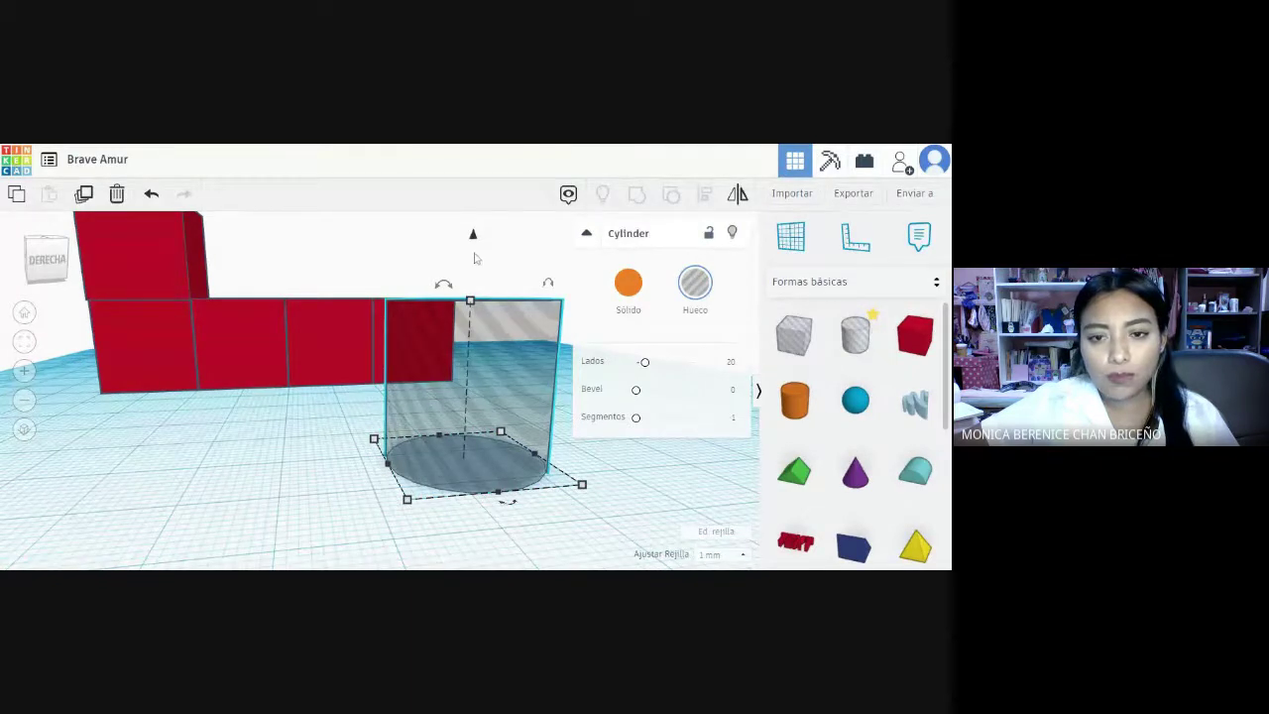
{"action": "left_click_drag", "start_coordinate": [474, 238], "coordinate": [502, 241]}
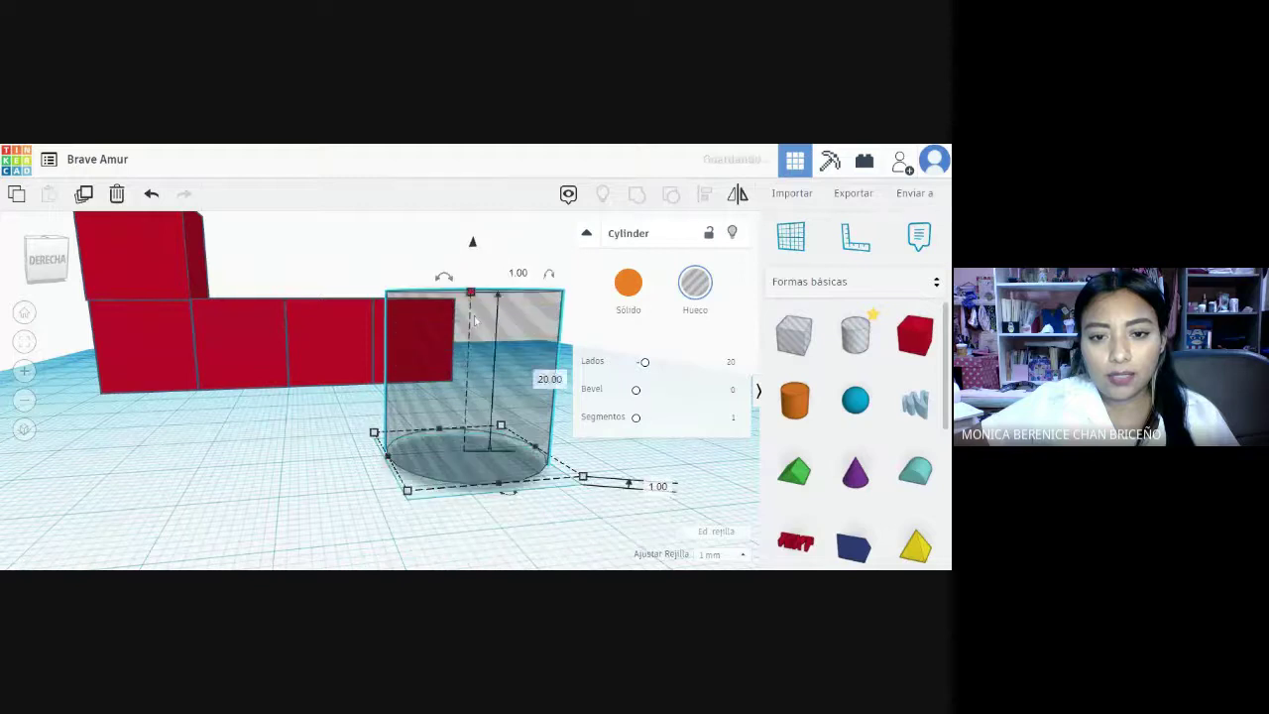
- Shorten the hole cylinder, lay it on its side with its axis along the row, and adjust its position slightly
{"action": "left_click_drag", "start_coordinate": [472, 296], "coordinate": [478, 376]}
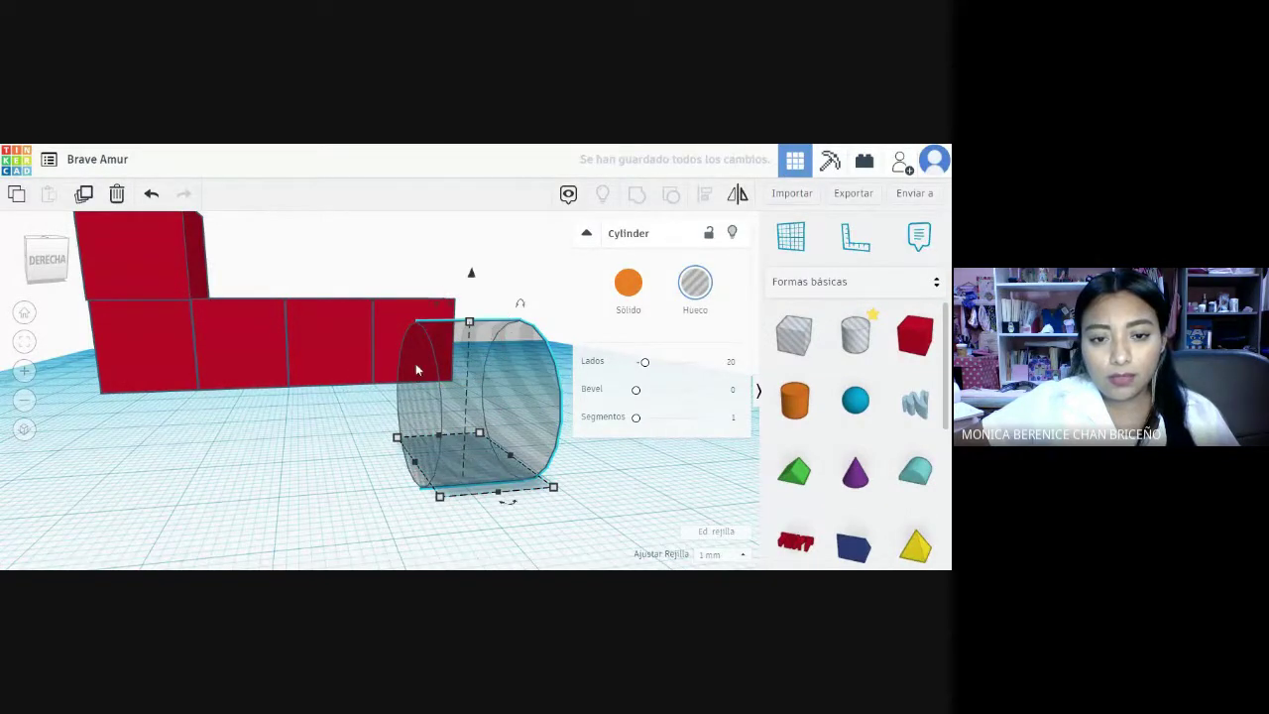
{"action": "left_click_drag", "start_coordinate": [443, 402], "coordinate": [454, 403]}
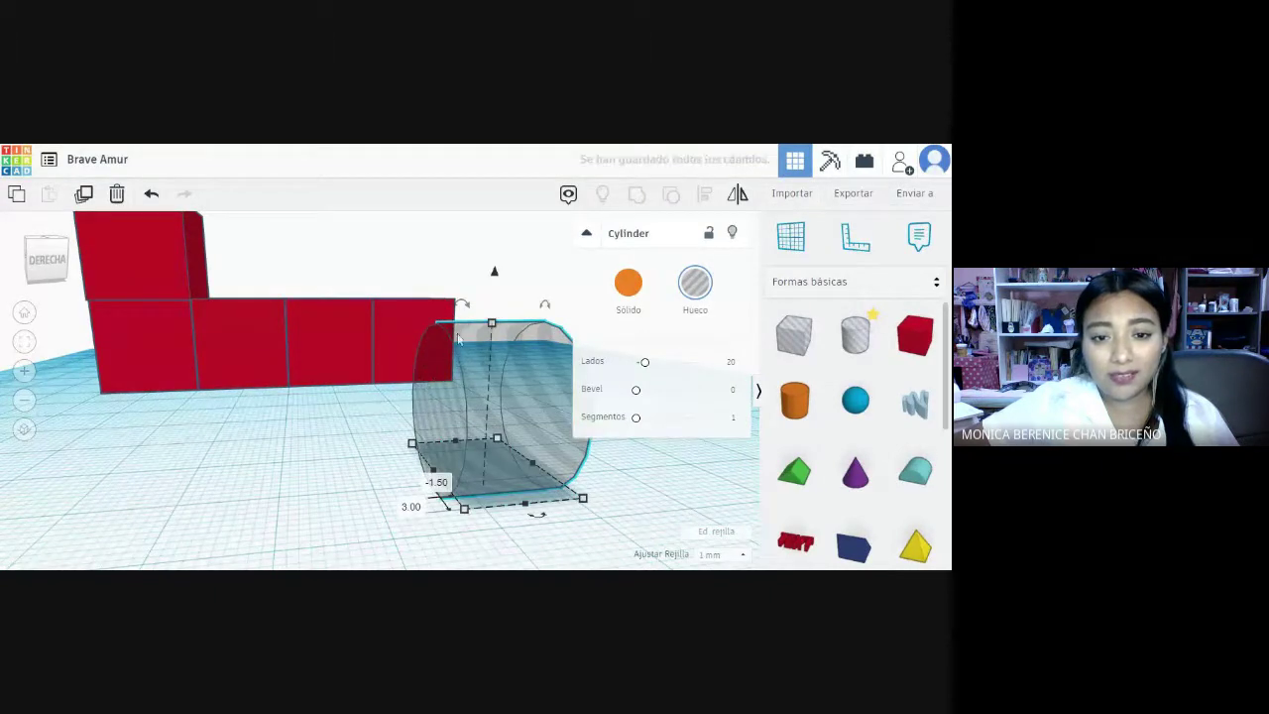
{"action": "mouse_move", "coordinate": [461, 305]}
{"action": "left_click_drag", "start_coordinate": [462, 305], "coordinate": [505, 302]}
- Slide the hole cylinder about 87 mm sideways toward the far end of the box row
{"action": "left_click", "coordinate": [327, 342]}
{"action": "left_click", "coordinate": [62, 266]}
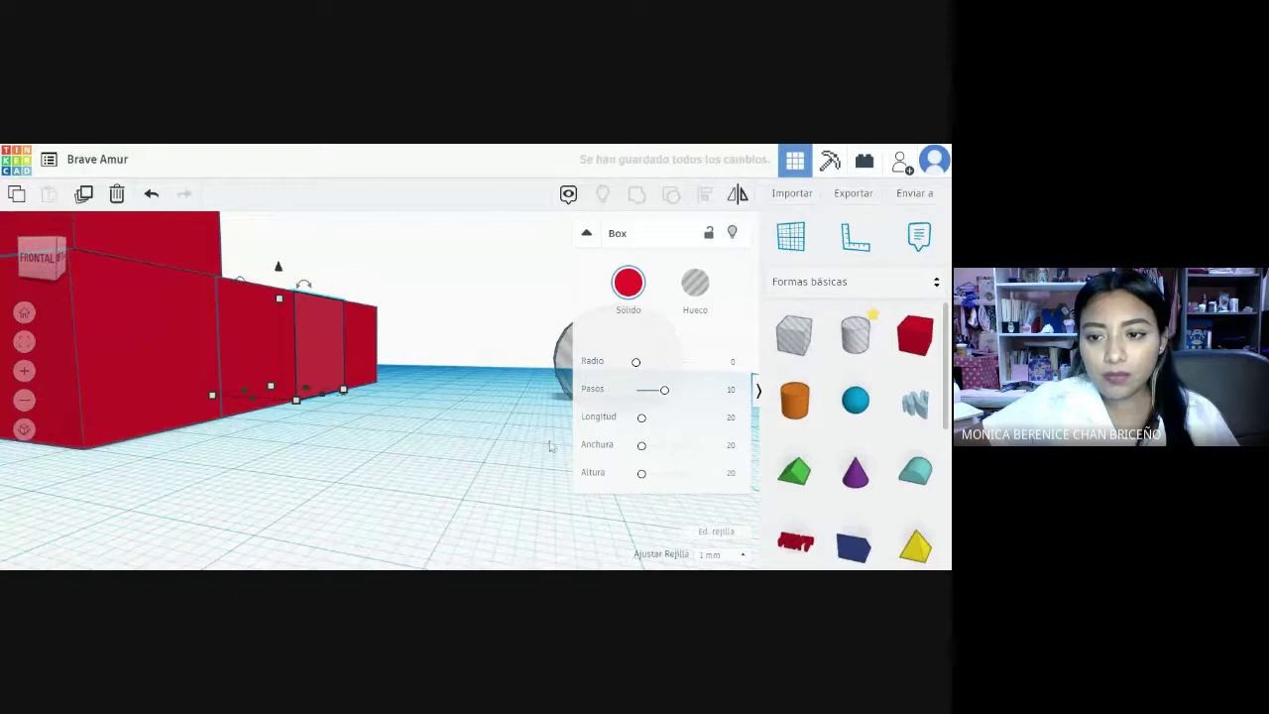
{"action": "left_click", "coordinate": [501, 507]}
{"action": "left_click", "coordinate": [610, 392]}
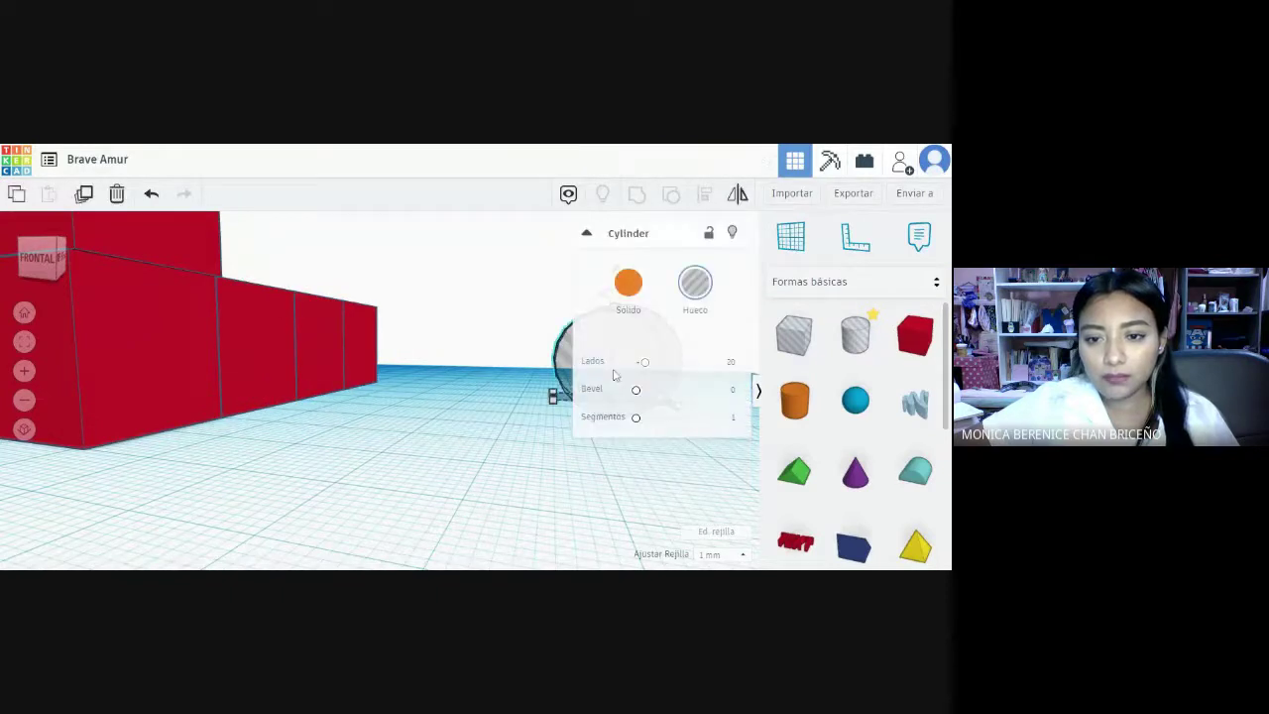
{"action": "left_click", "coordinate": [549, 439]}
{"action": "left_click", "coordinate": [609, 371]}
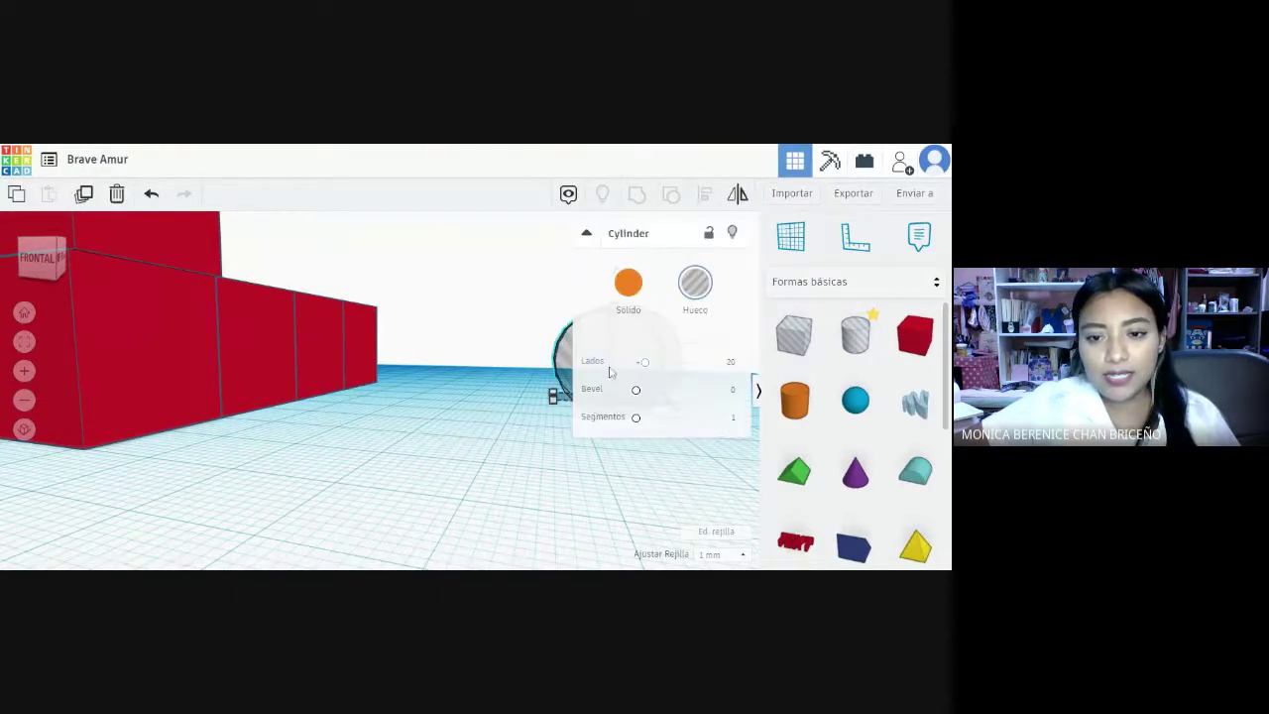
{"action": "left_click_drag", "start_coordinate": [565, 360], "coordinate": [99, 339]}
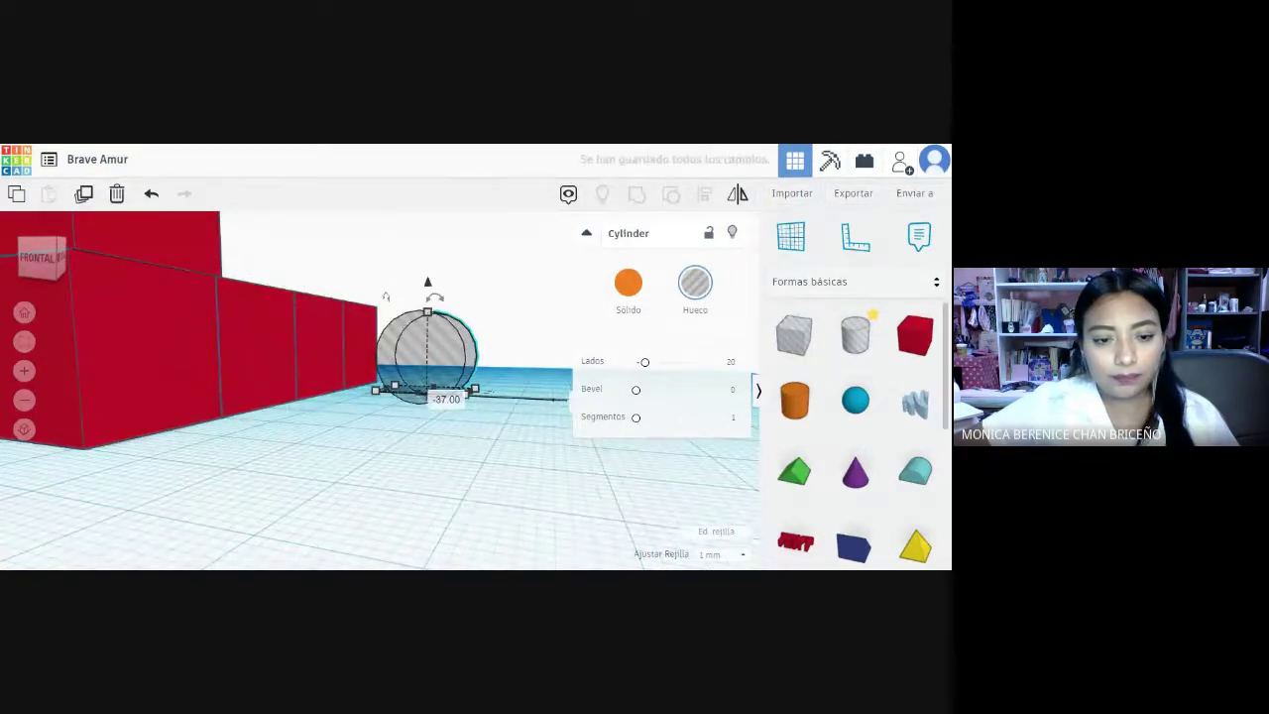
- Move the sideways hole cylinder over the box row into the stacked box and raise it to 35 mm above the workplane
{"action": "scroll", "coordinate": [443, 508], "scroll_direction": "down", "scroll_amount": 5}
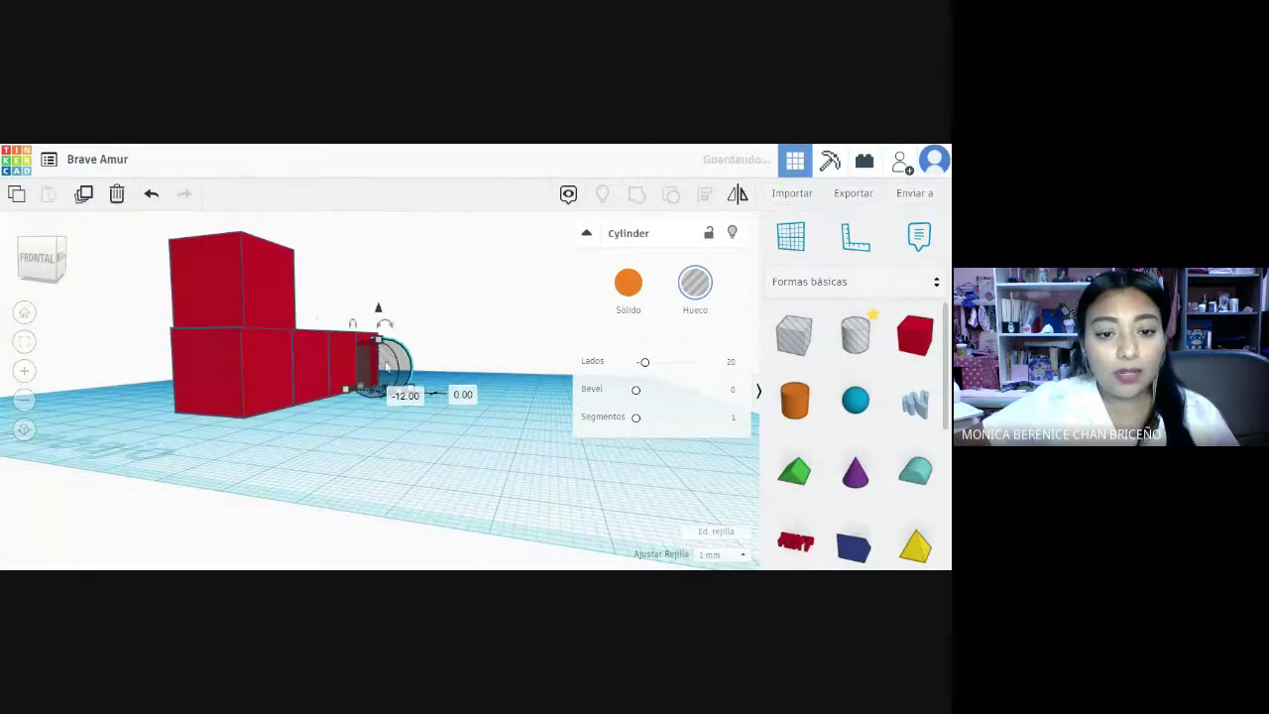
{"action": "left_click_drag", "start_coordinate": [392, 365], "coordinate": [378, 365]}
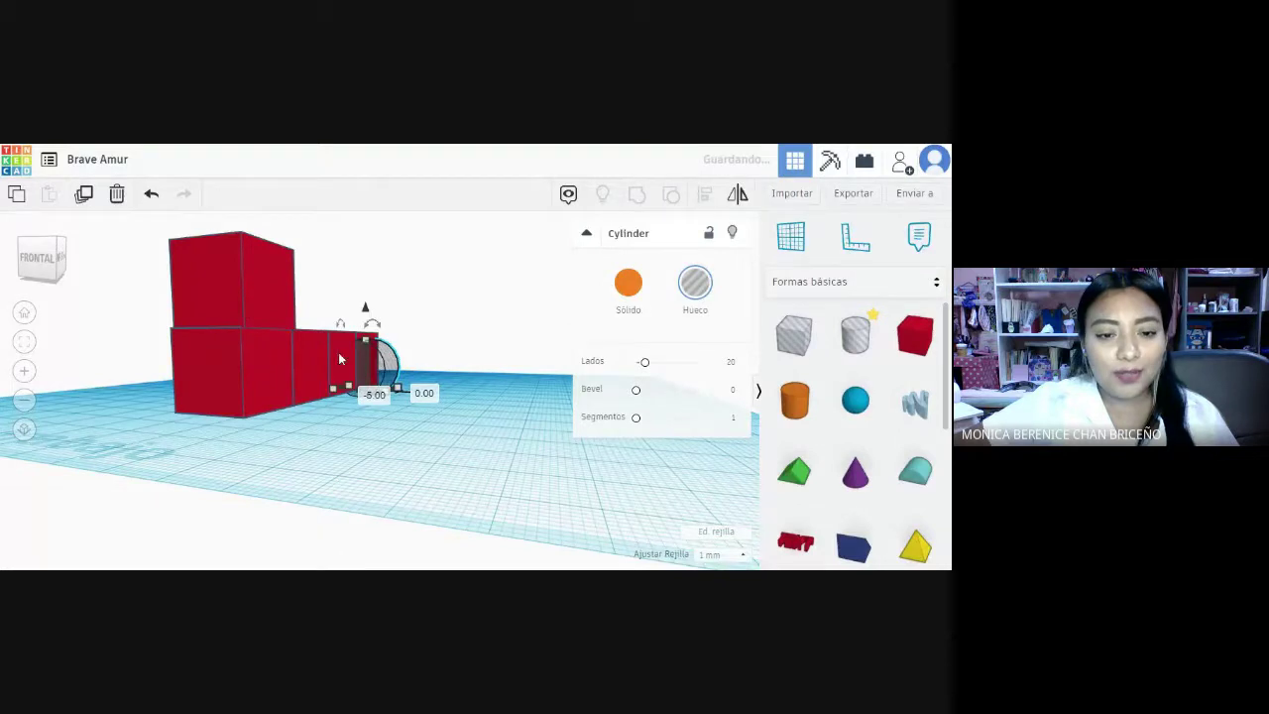
{"action": "left_click_drag", "start_coordinate": [365, 313], "coordinate": [366, 241]}
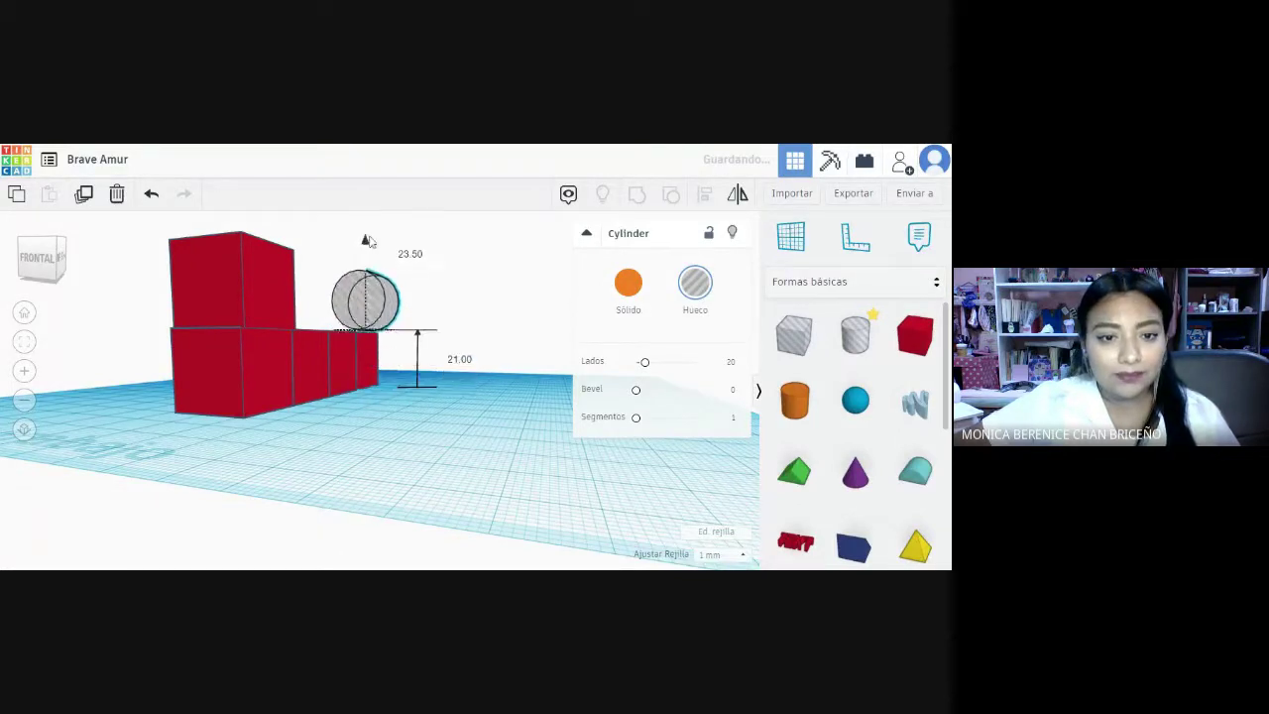
{"action": "left_click_drag", "start_coordinate": [367, 301], "coordinate": [235, 300]}
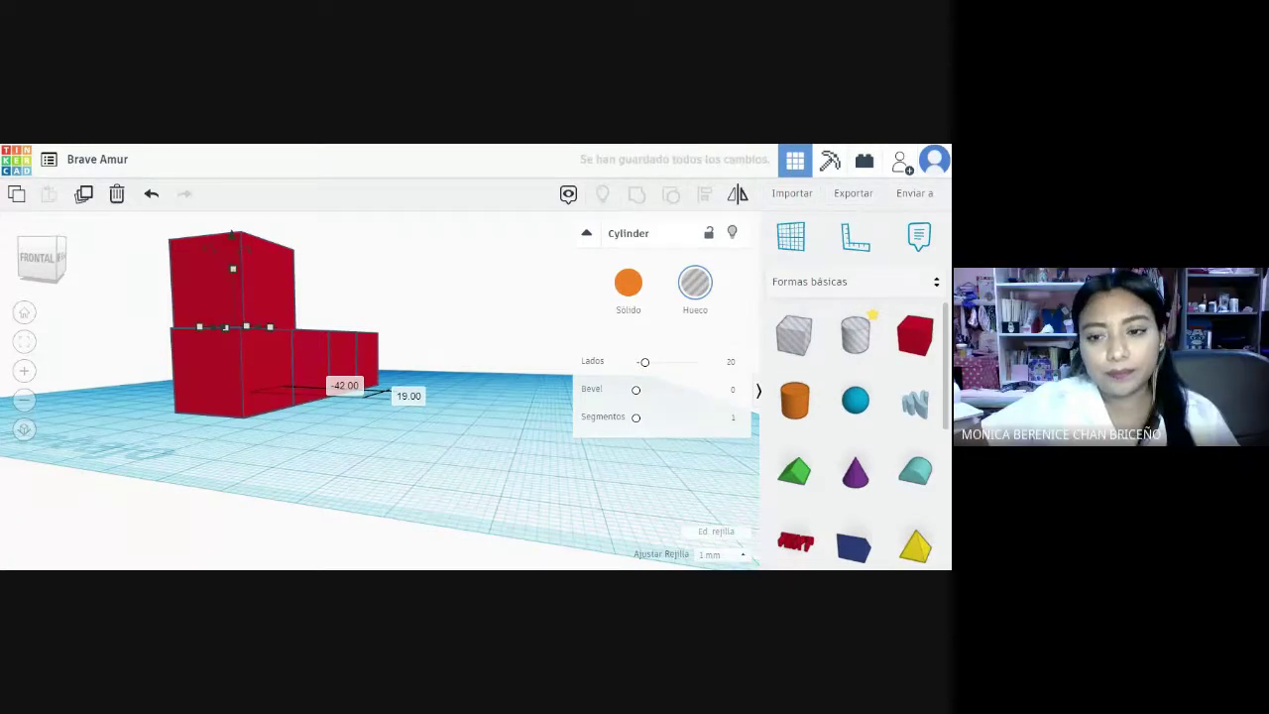
{"action": "left_click", "coordinate": [696, 297]}
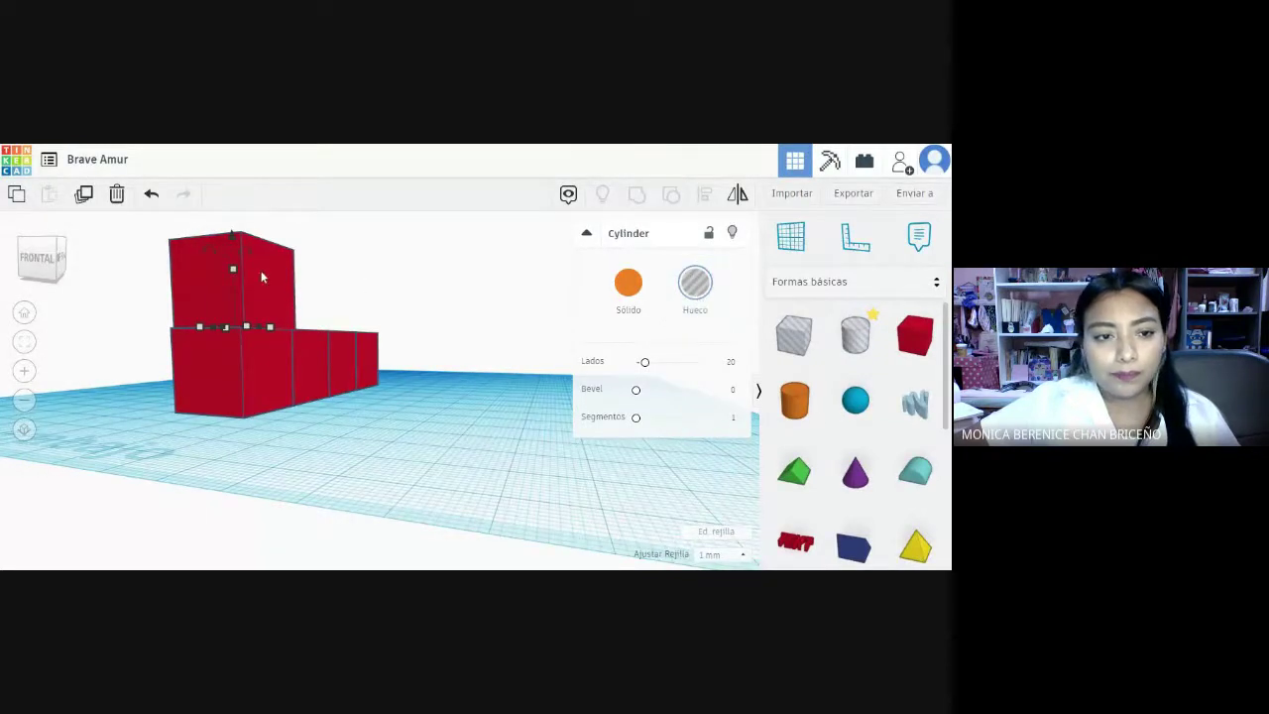
{"action": "left_click_drag", "start_coordinate": [234, 226], "coordinate": [241, 196]}
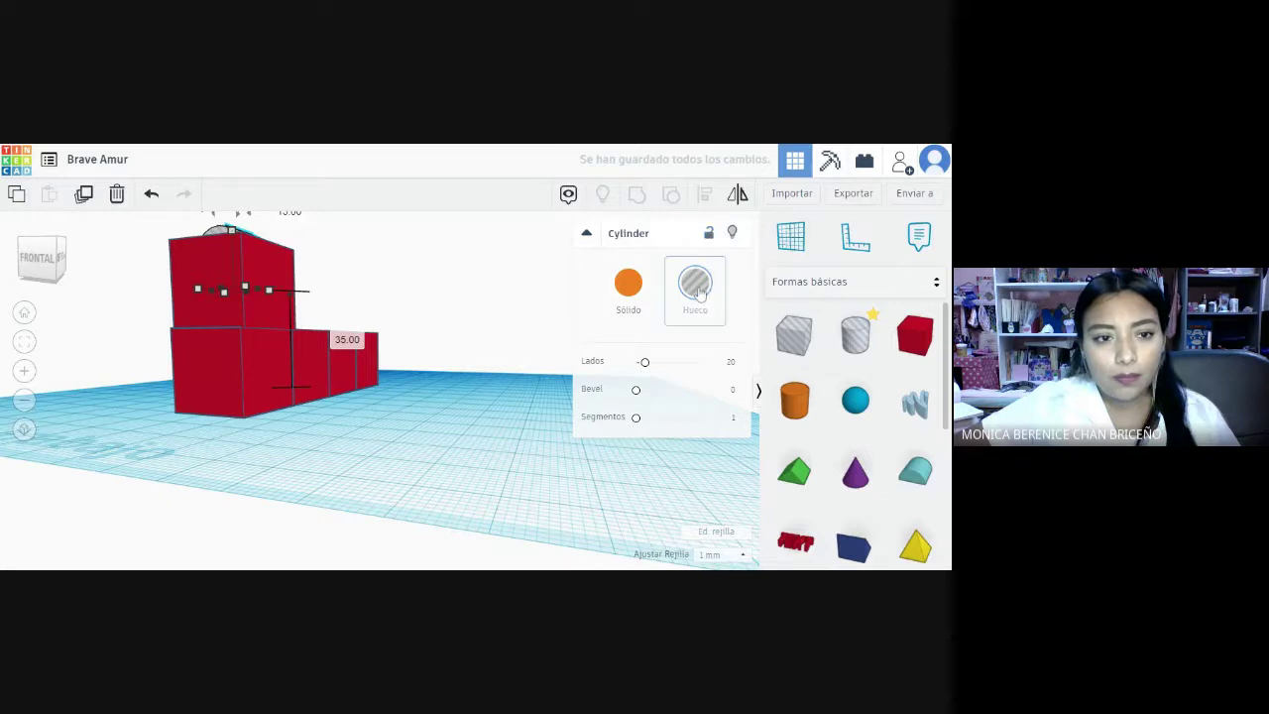
- Try the solid and hole settings on the cylinder, and lock and unlock its editing
{"action": "left_click", "coordinate": [630, 298]}
{"action": "left_click", "coordinate": [637, 303]}
{"action": "left_click", "coordinate": [693, 289]}
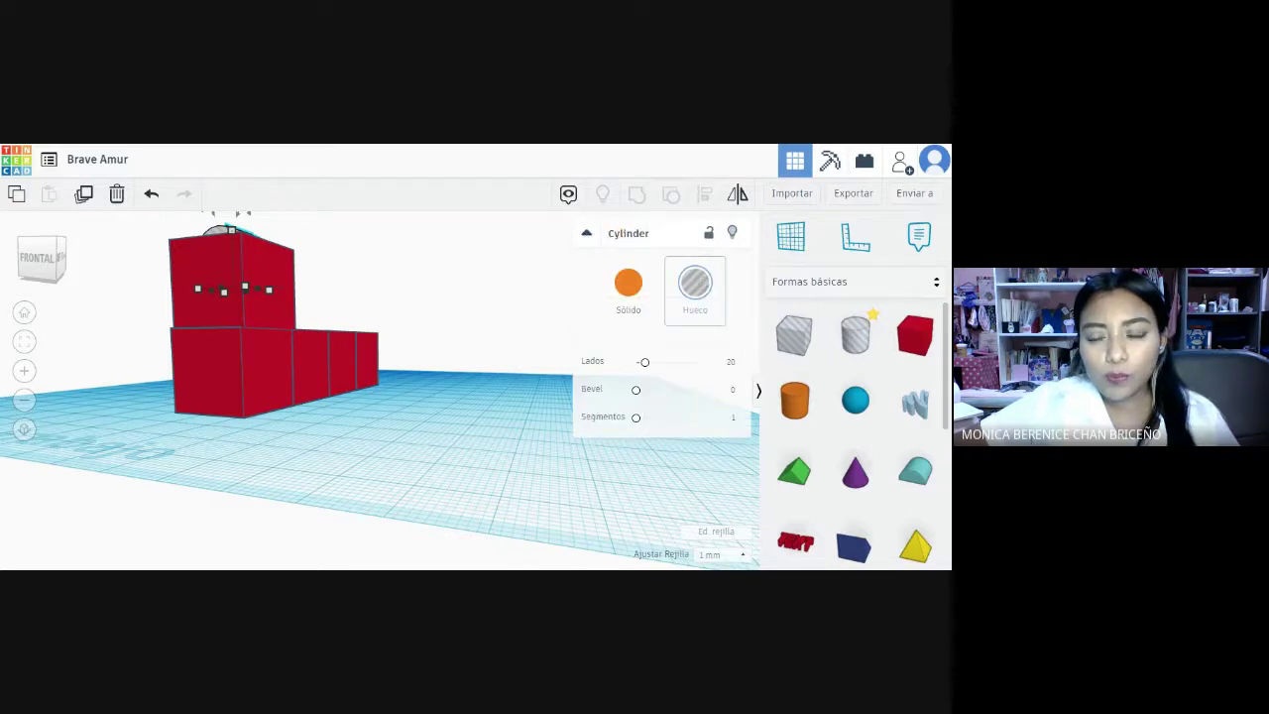
{"action": "left_click", "coordinate": [707, 233]}
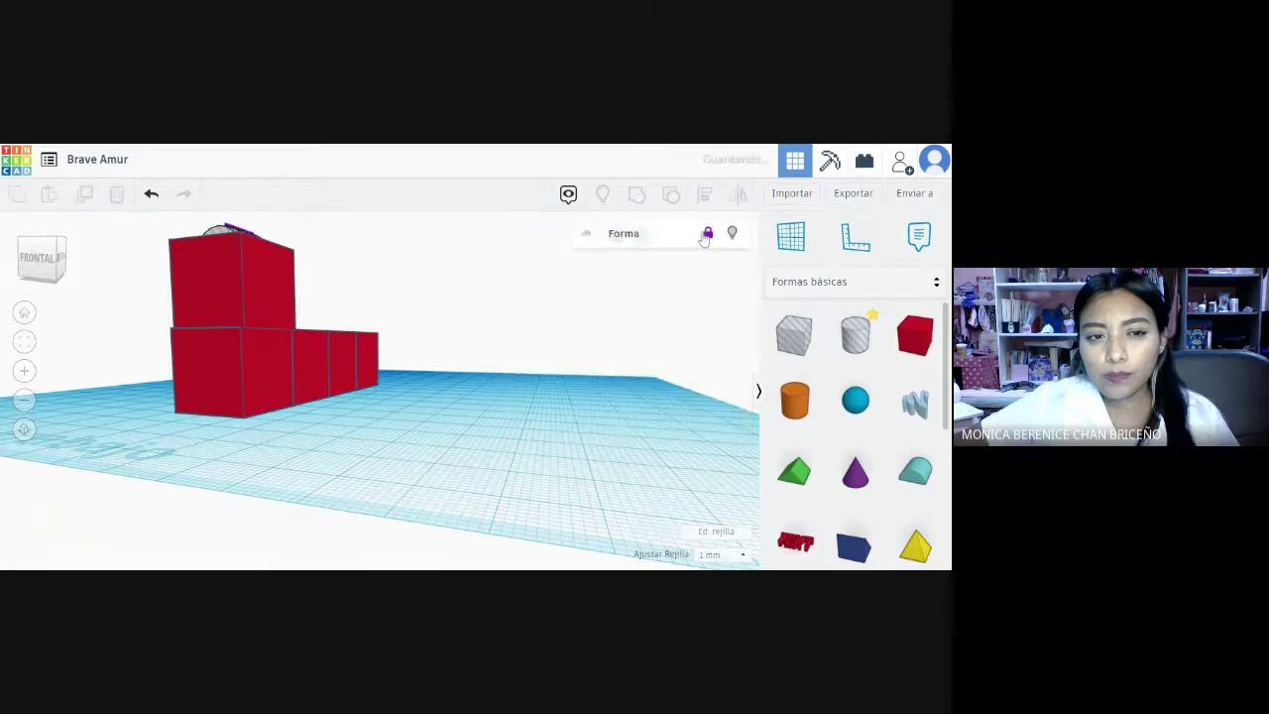
{"action": "left_click", "coordinate": [707, 249]}
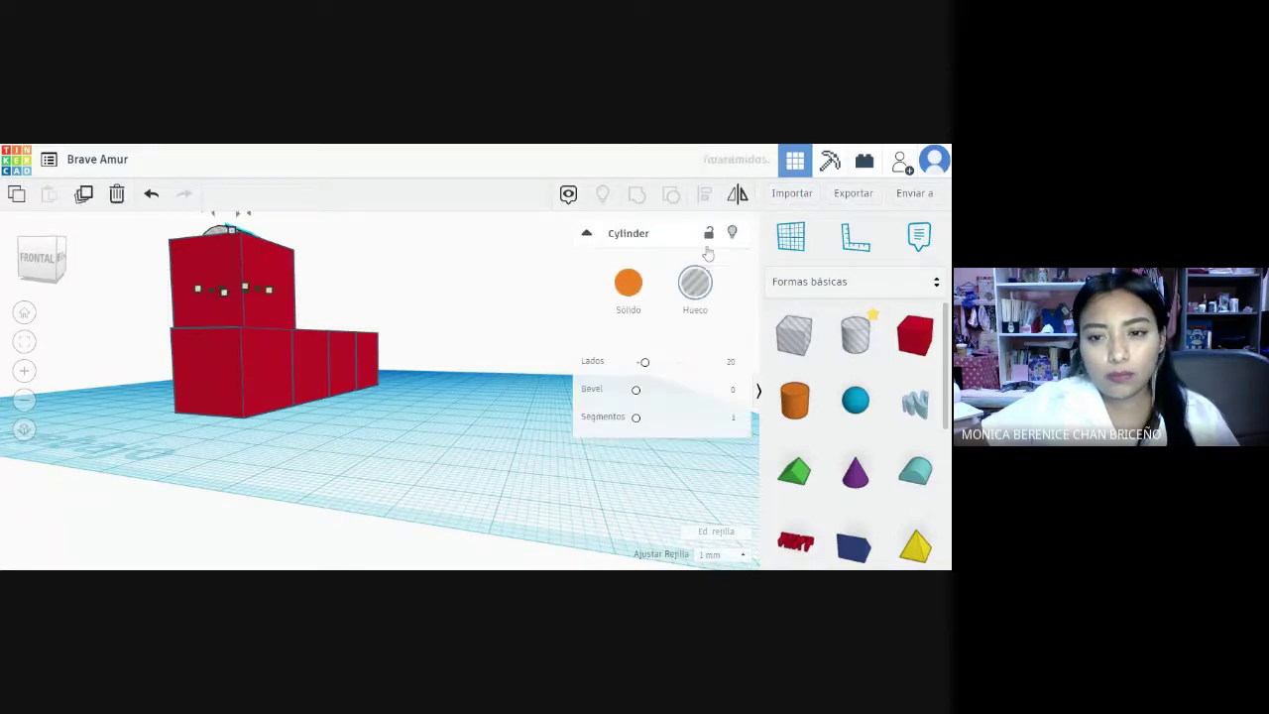
- Hide the hole cylinder inside the stacked box and check the box without it
{"action": "left_click", "coordinate": [733, 234]}
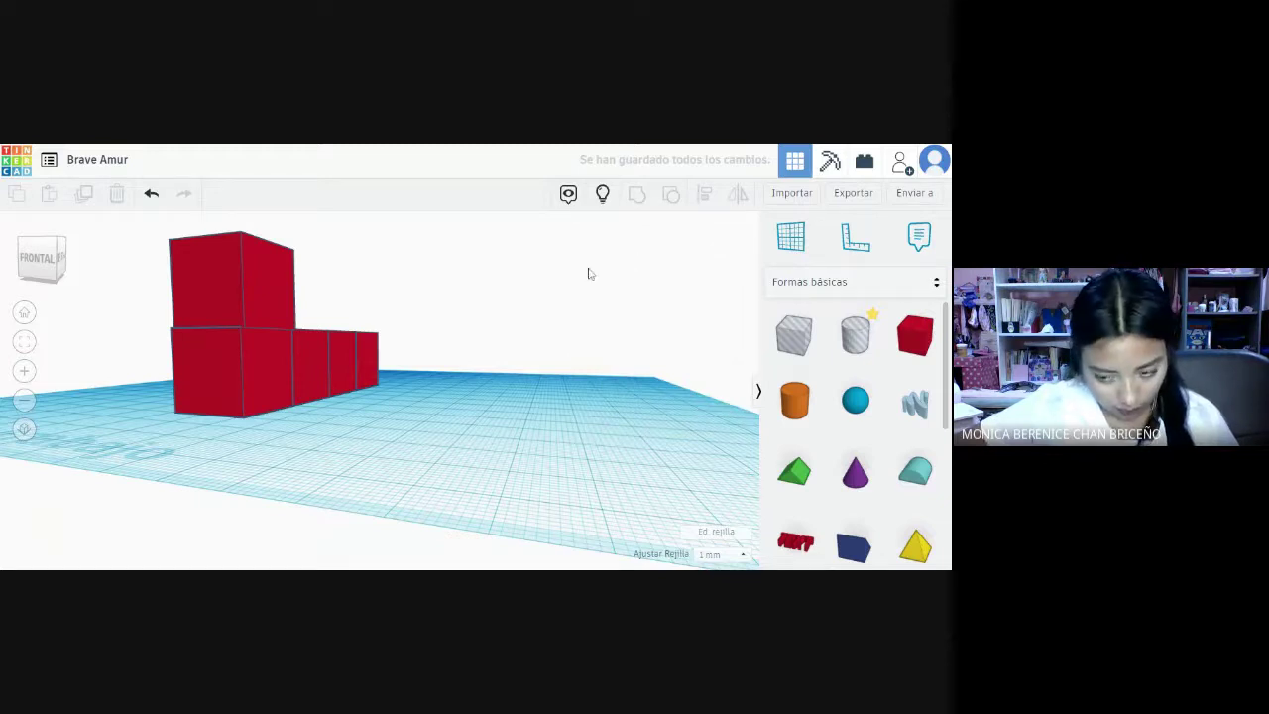
{"action": "left_click", "coordinate": [240, 286]}
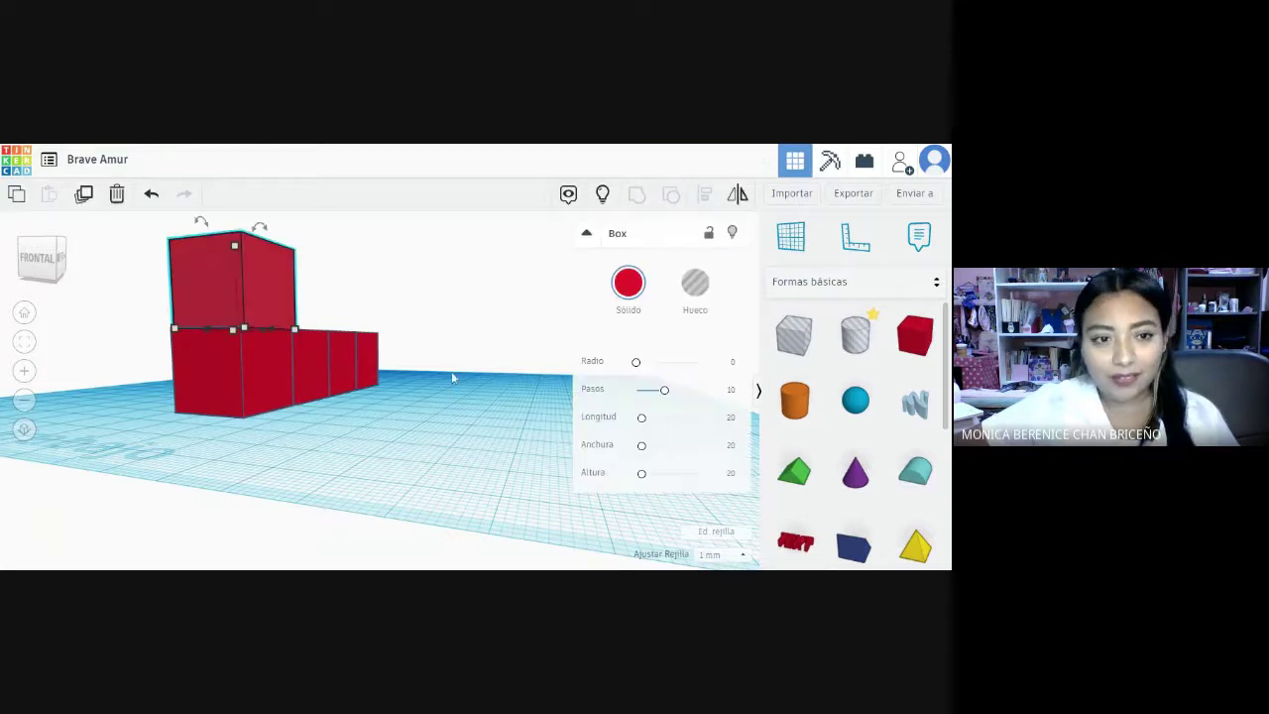
{"action": "left_click", "coordinate": [519, 433]}
{"action": "left_click", "coordinate": [854, 334]}
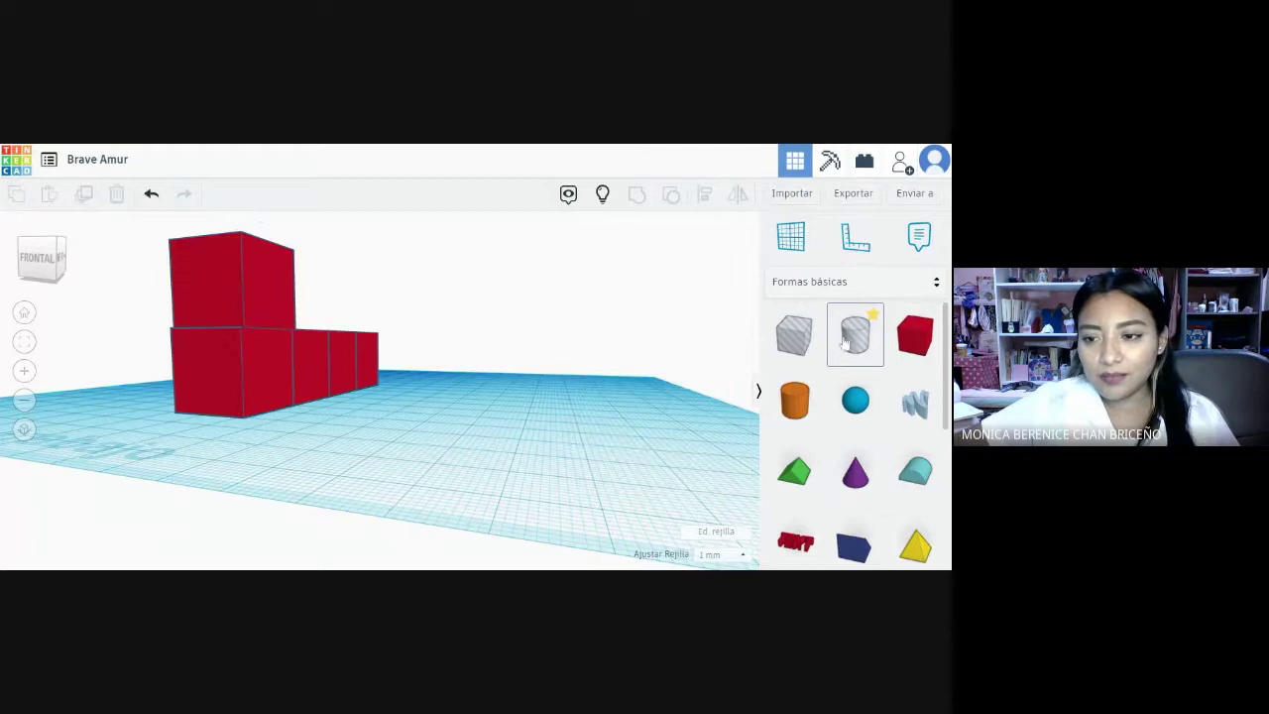
{"action": "left_click", "coordinate": [520, 343]}
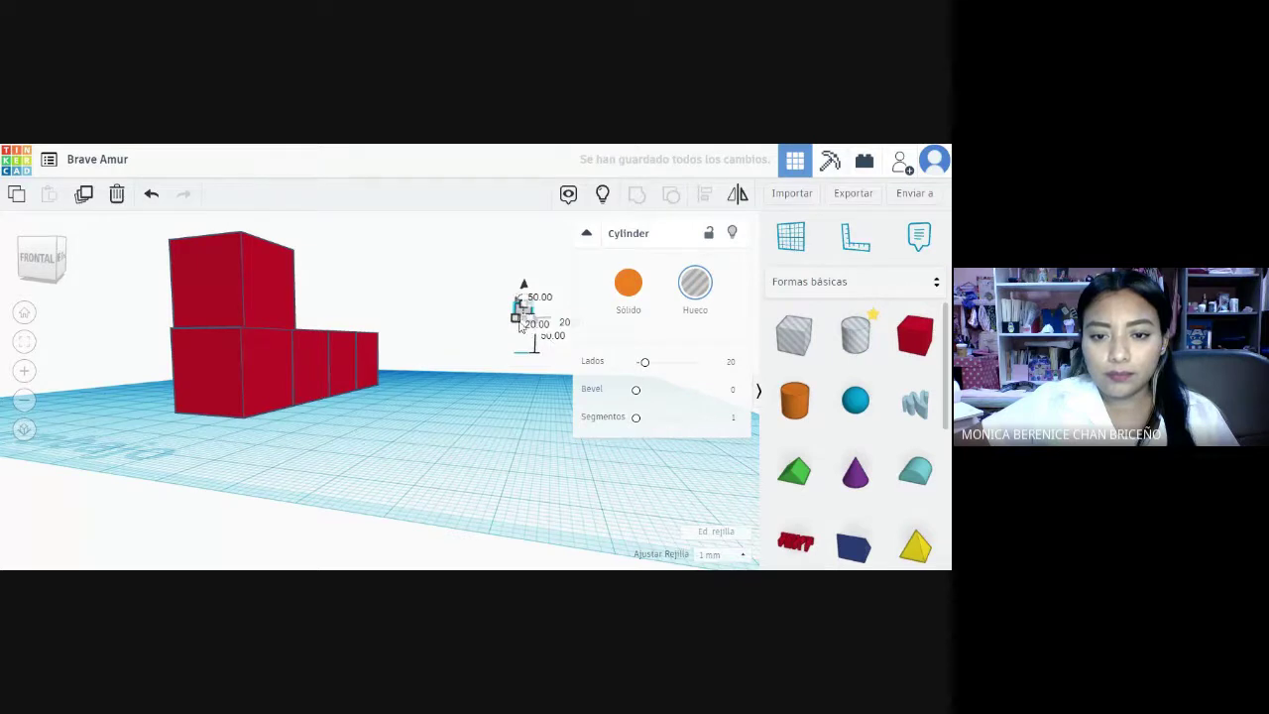
{"action": "left_click_drag", "start_coordinate": [518, 321], "coordinate": [471, 394]}
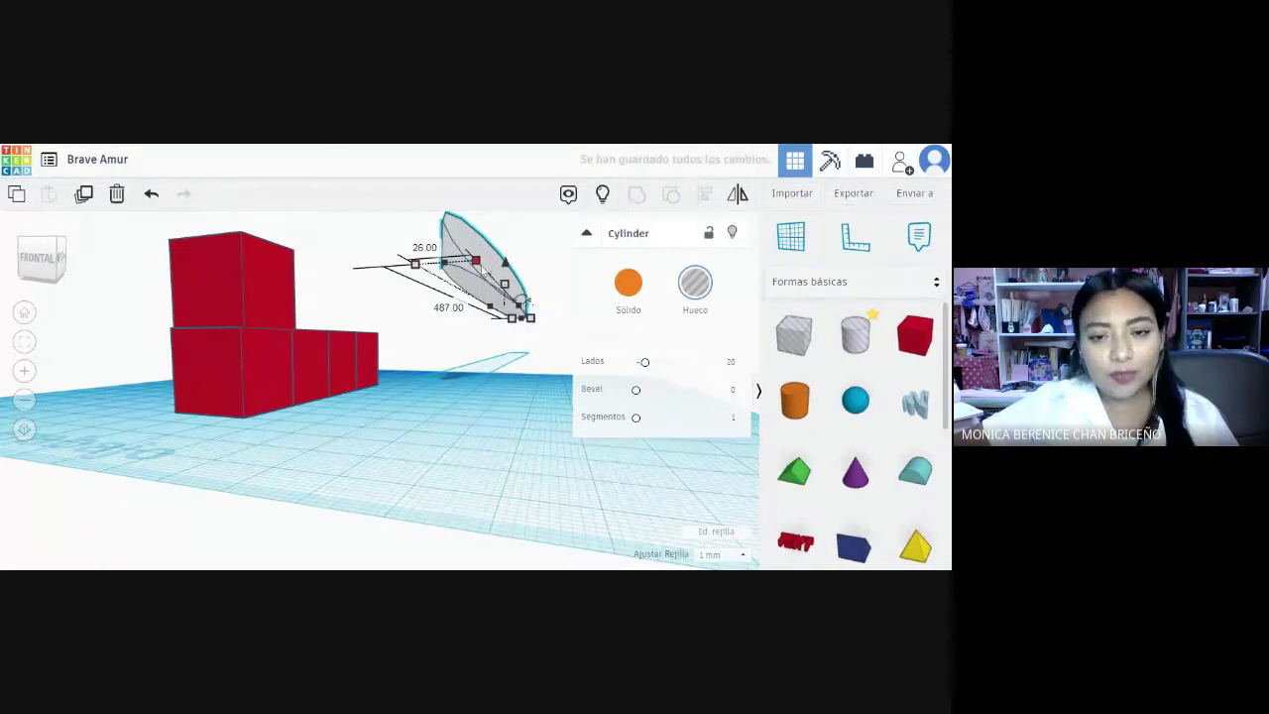
{"action": "left_click_drag", "start_coordinate": [495, 323], "coordinate": [454, 309]}
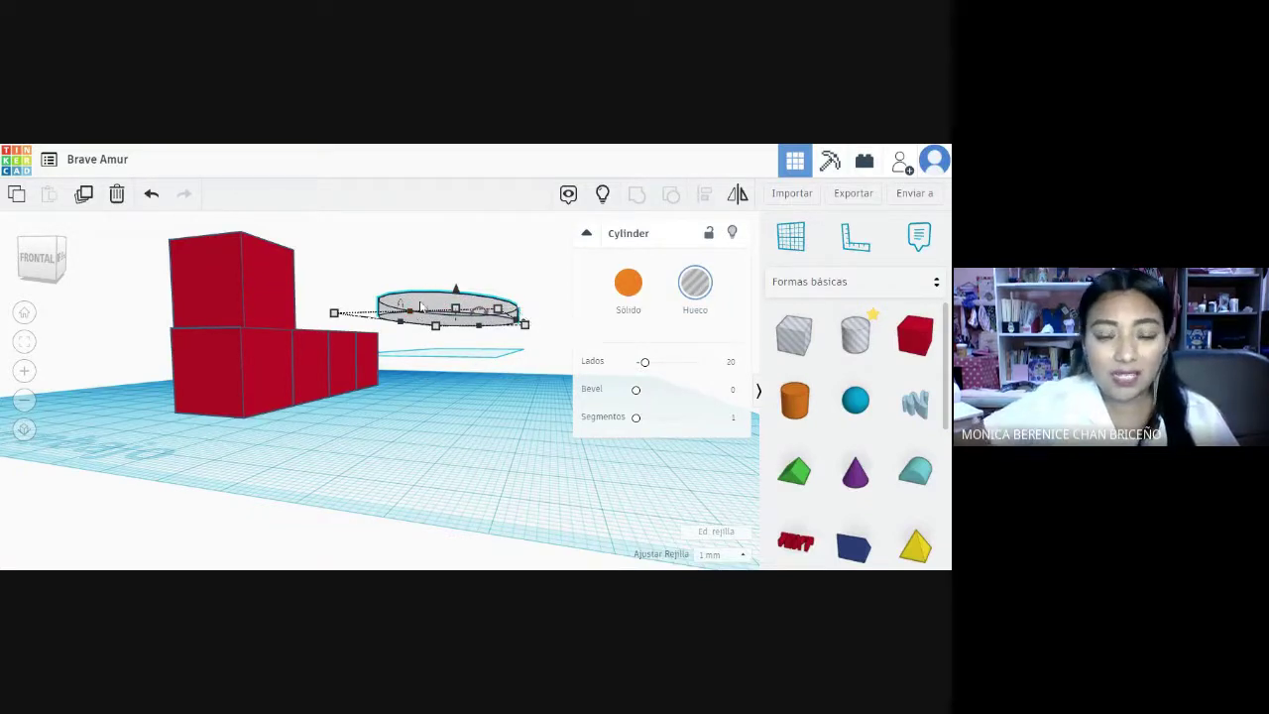
{"action": "key", "text": "Escape"}
{"action": "left_click_drag", "start_coordinate": [432, 307], "coordinate": [232, 263]}
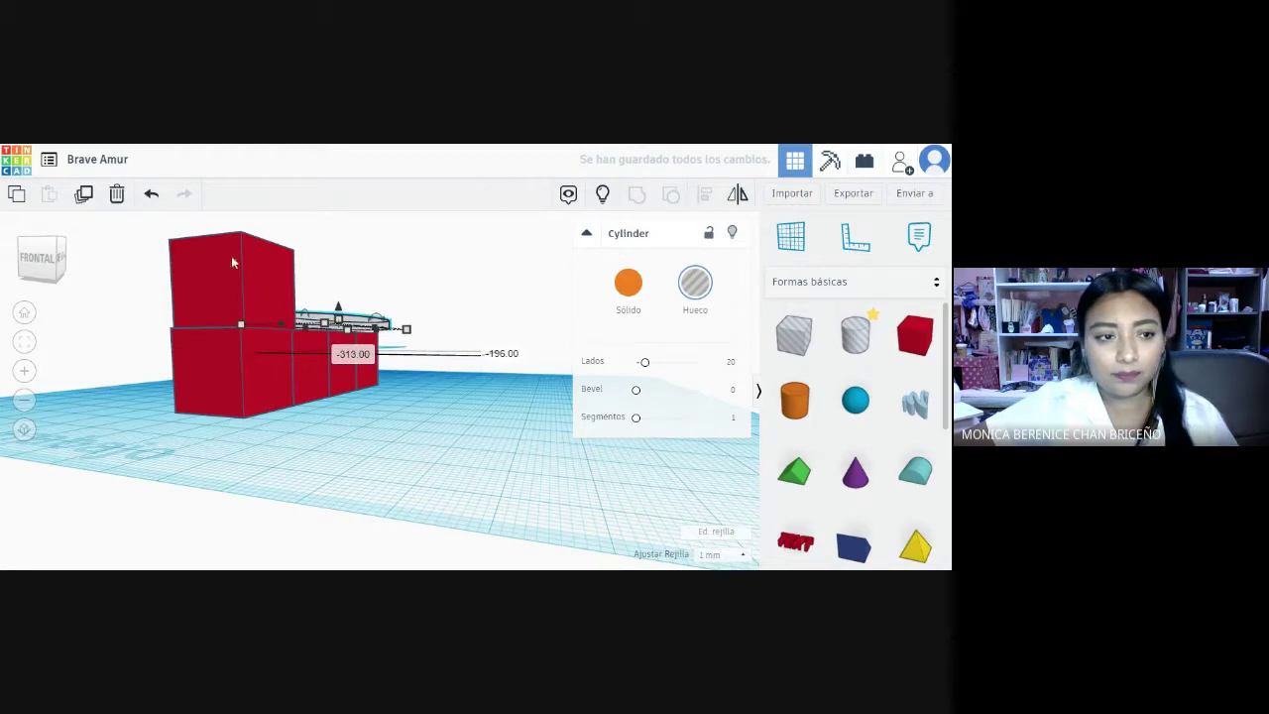
{"action": "left_click", "coordinate": [41, 243]}
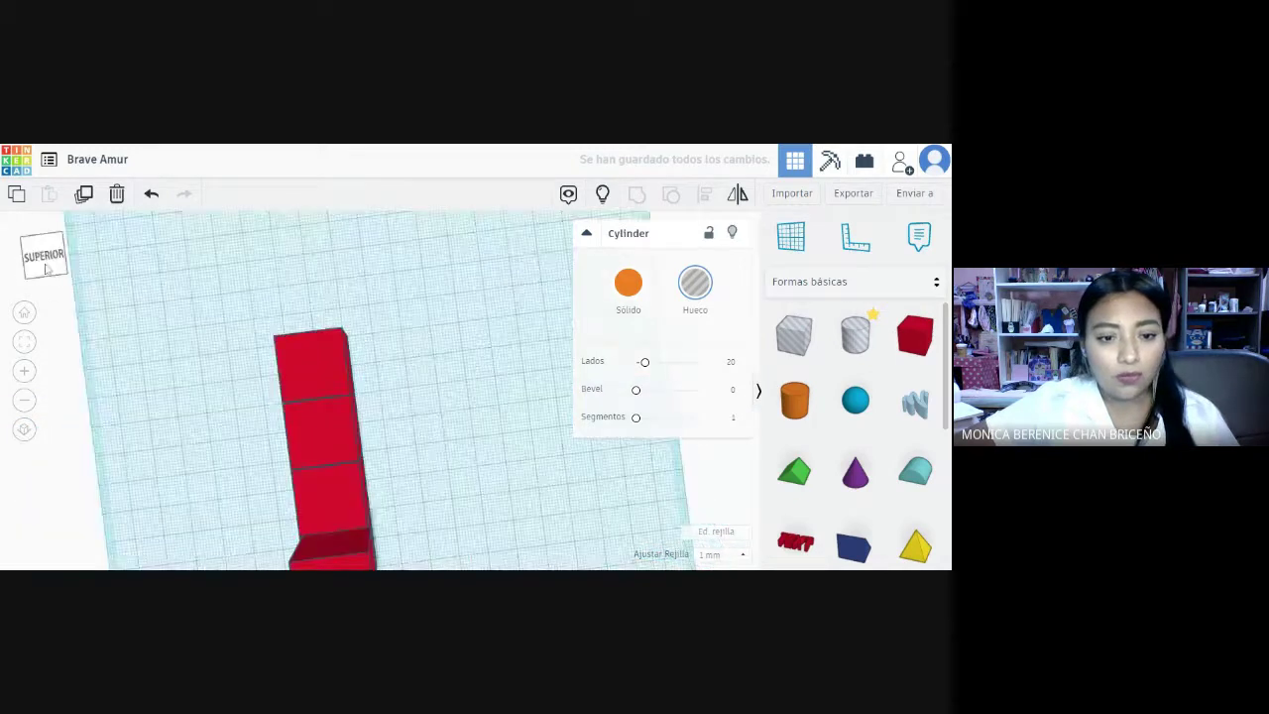
{"action": "left_click_drag", "start_coordinate": [45, 267], "coordinate": [50, 268]}
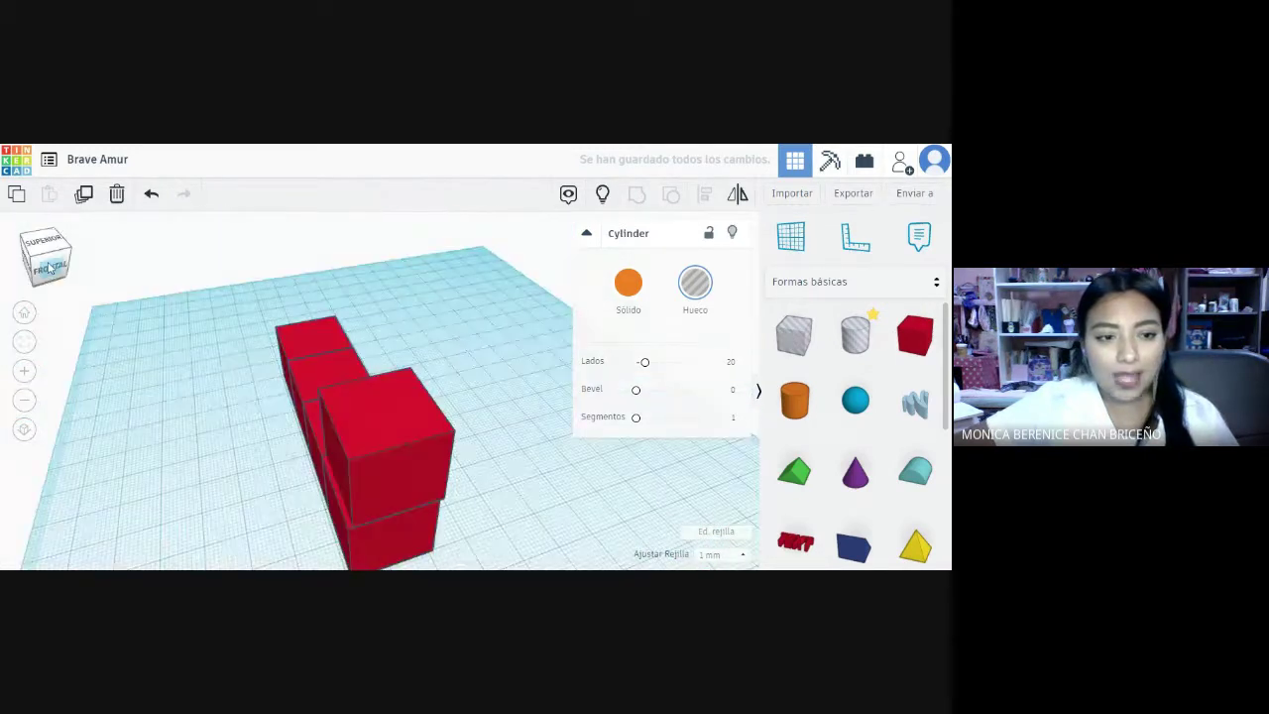
{"action": "scroll", "coordinate": [377, 491], "scroll_direction": "down", "scroll_amount": 3}
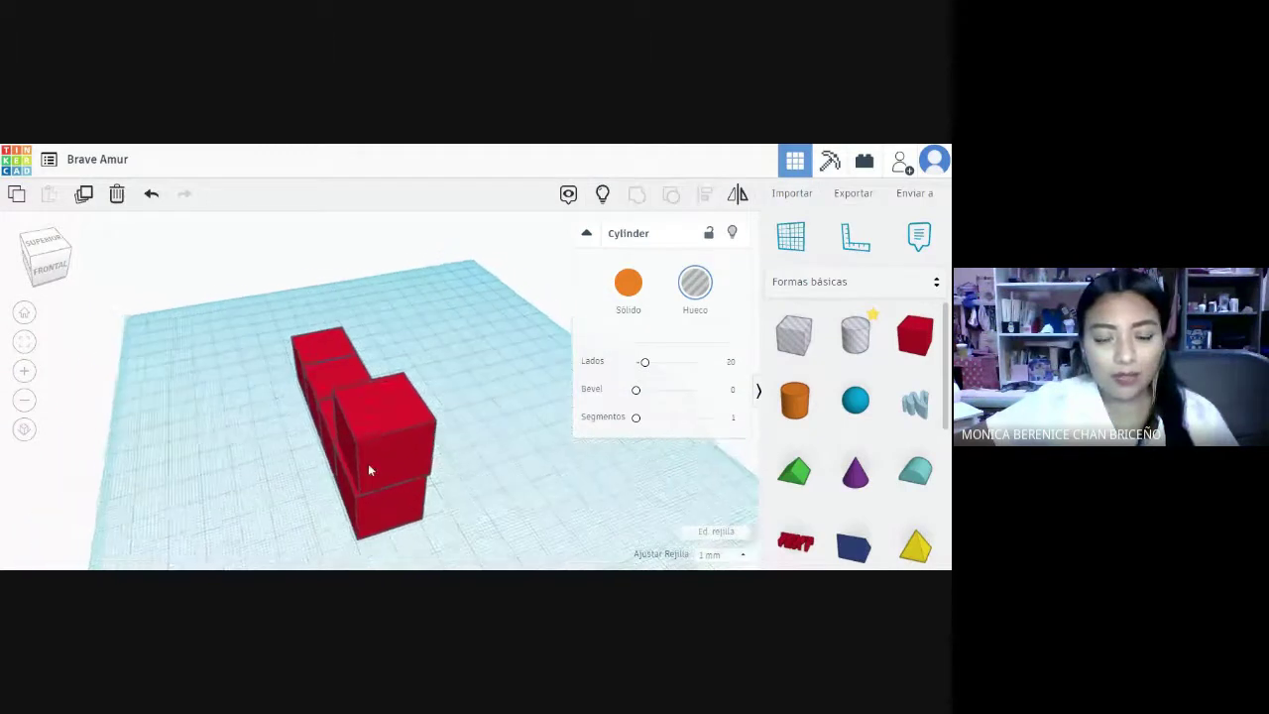
{"action": "left_click", "coordinate": [455, 457]}
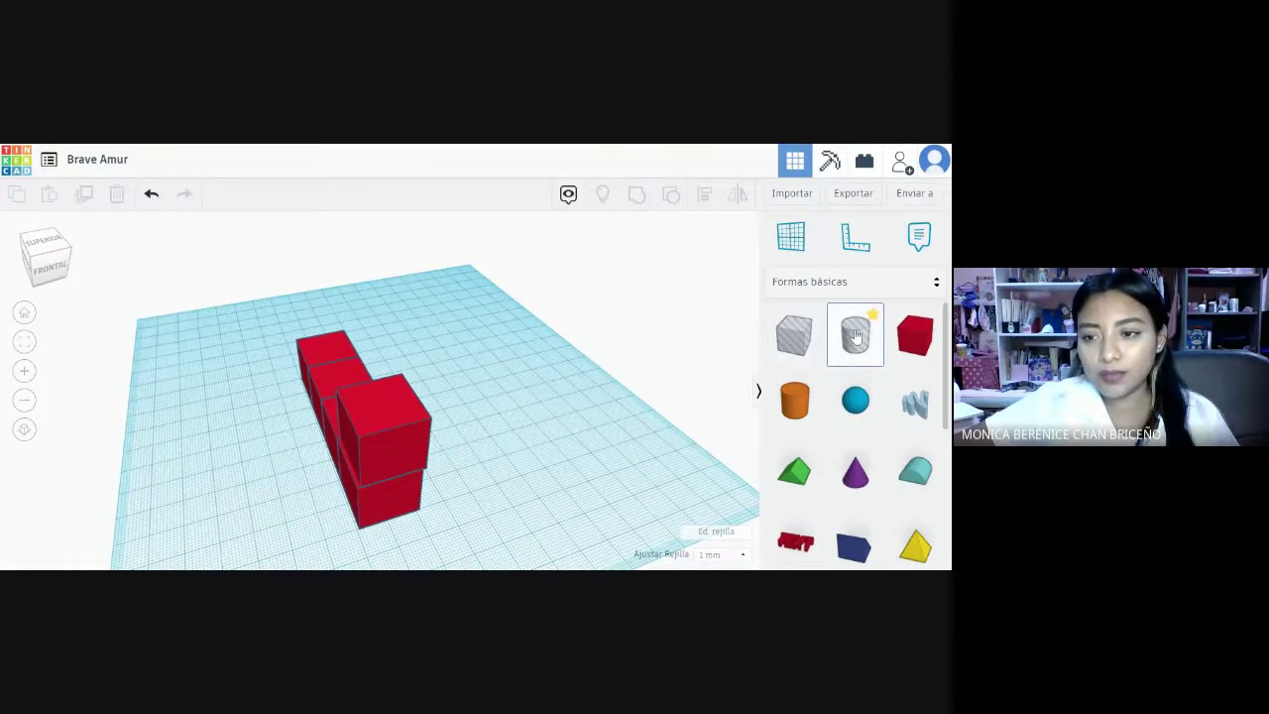
- Place a 45 mm tall upright hole cylinder in the box row and slide it partly into the stacked box
{"action": "left_click_drag", "start_coordinate": [855, 337], "coordinate": [380, 333]}
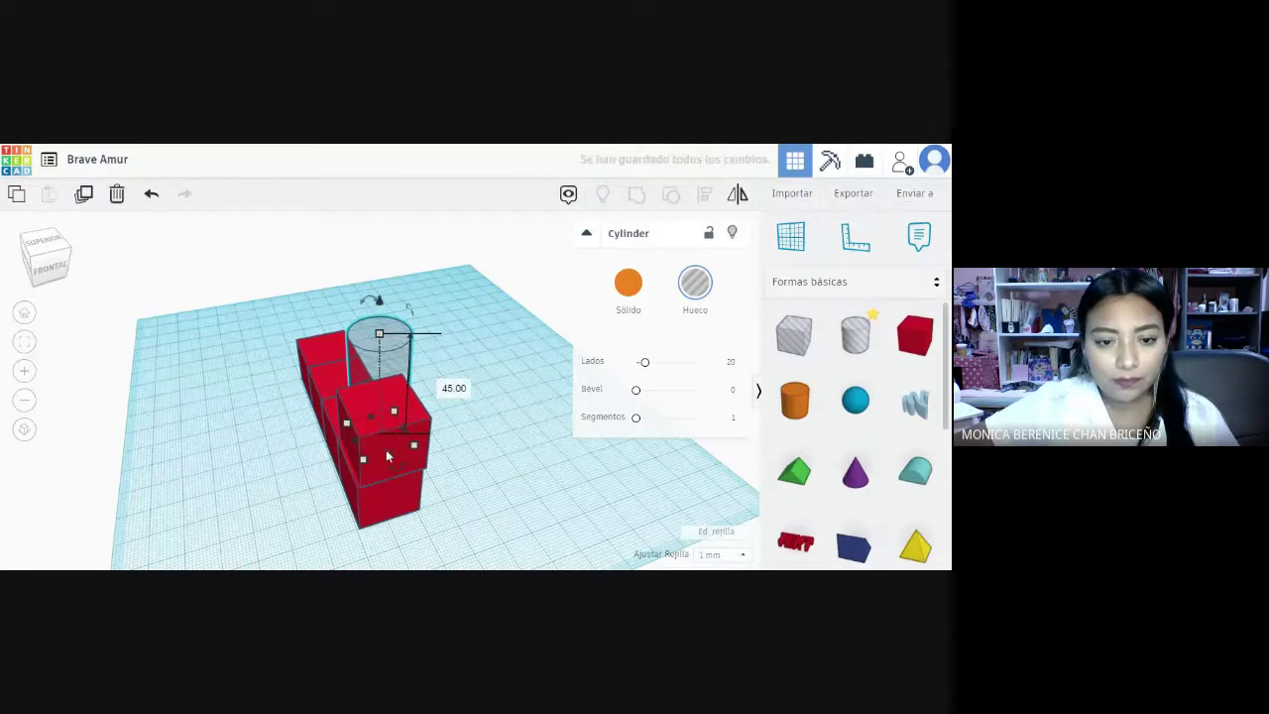
{"action": "left_click", "coordinate": [60, 280]}
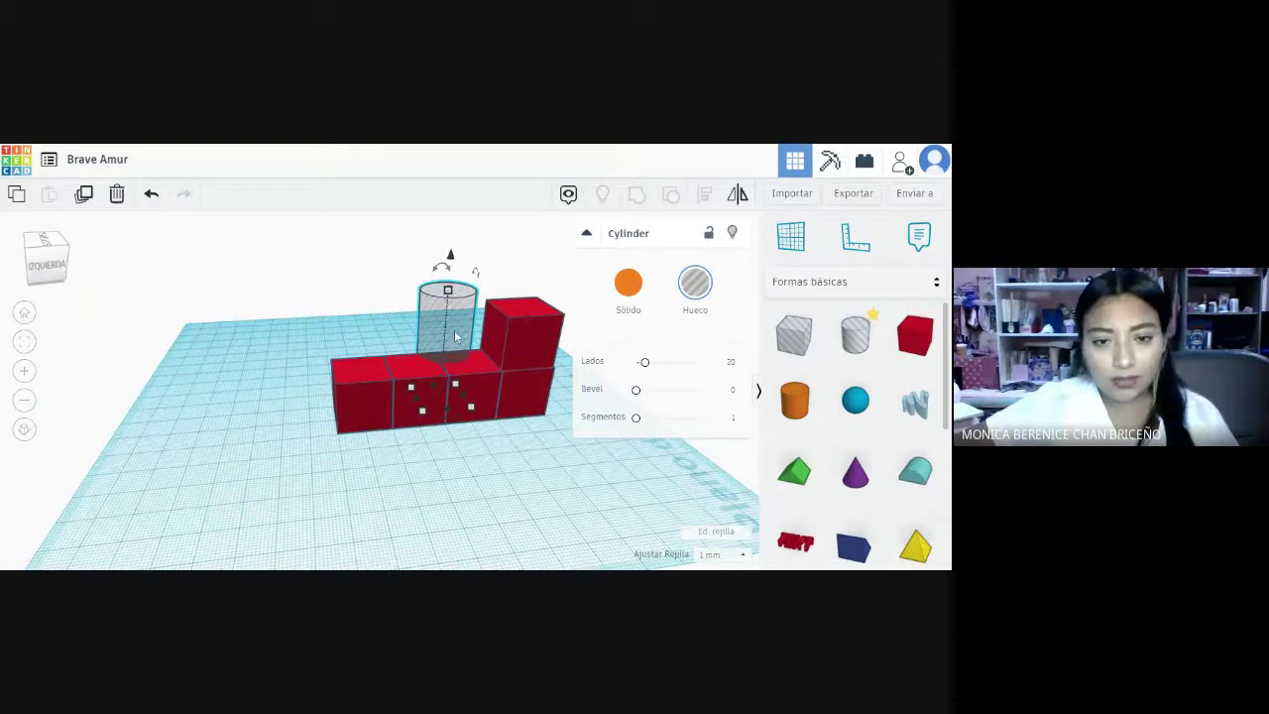
{"action": "left_click_drag", "start_coordinate": [455, 337], "coordinate": [512, 332]}
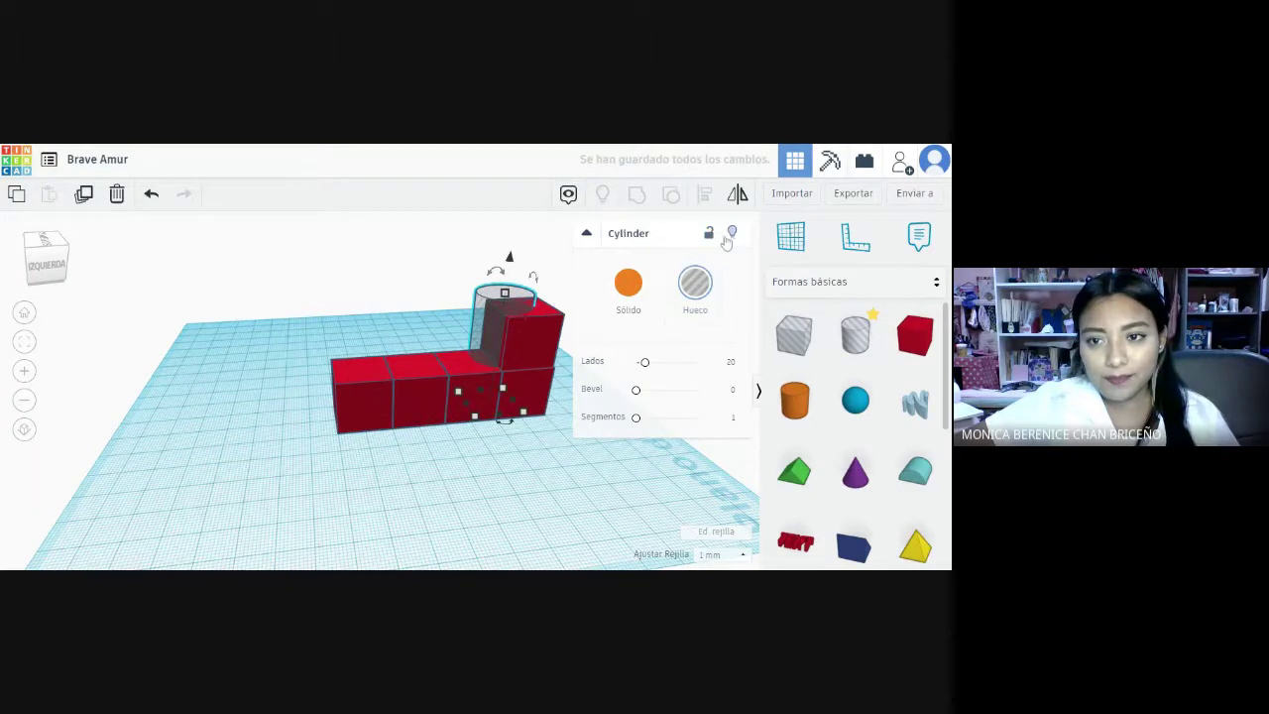
{"action": "left_click", "coordinate": [710, 236]}
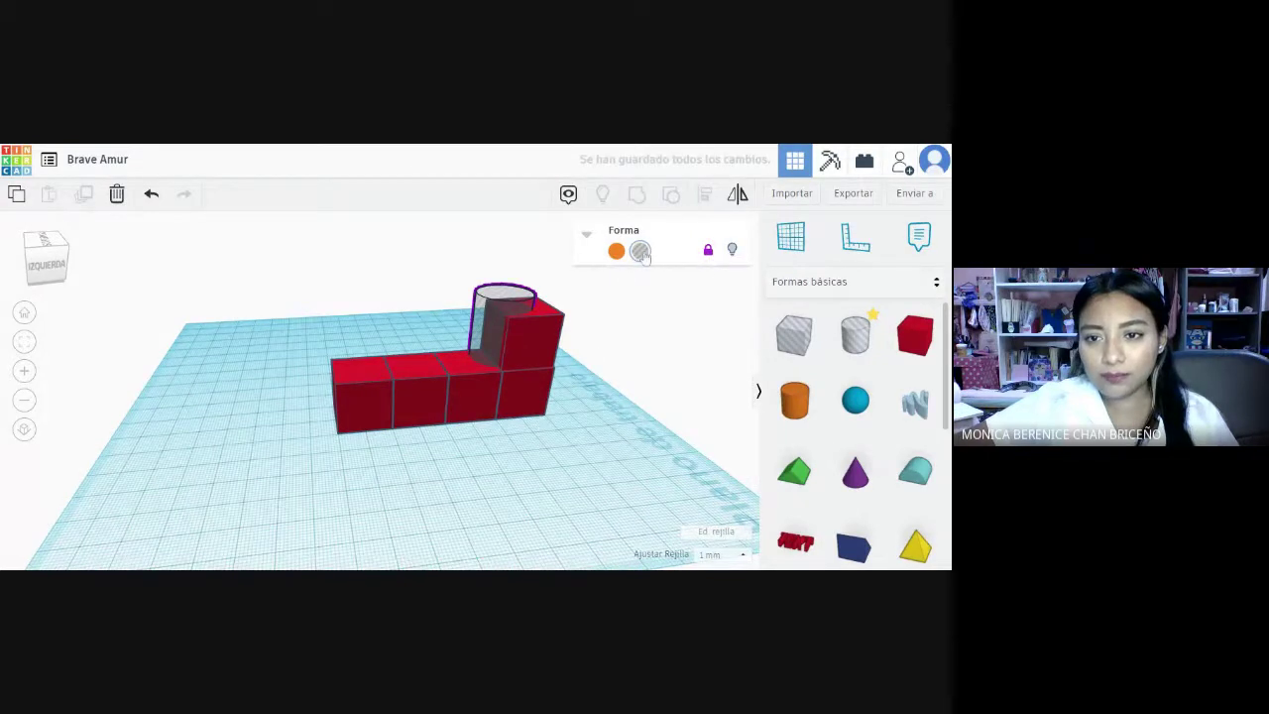
{"action": "left_click", "coordinate": [707, 252]}
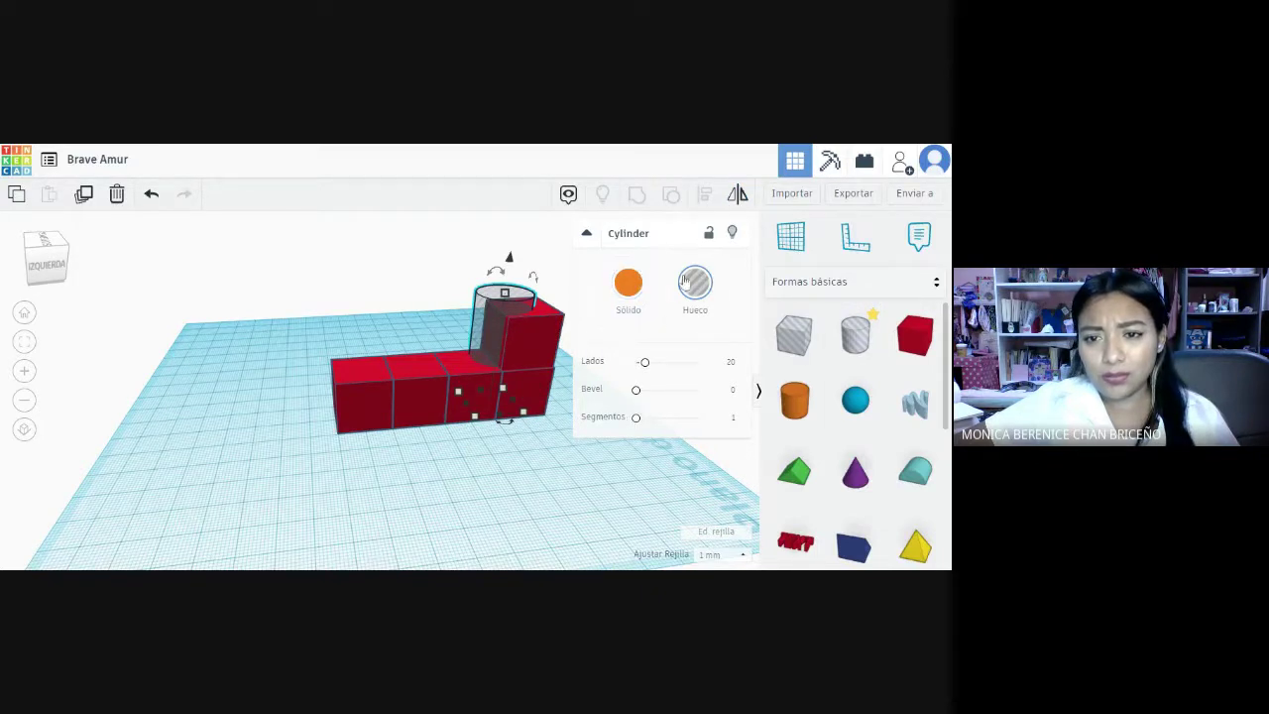
{"action": "left_click", "coordinate": [451, 372]}
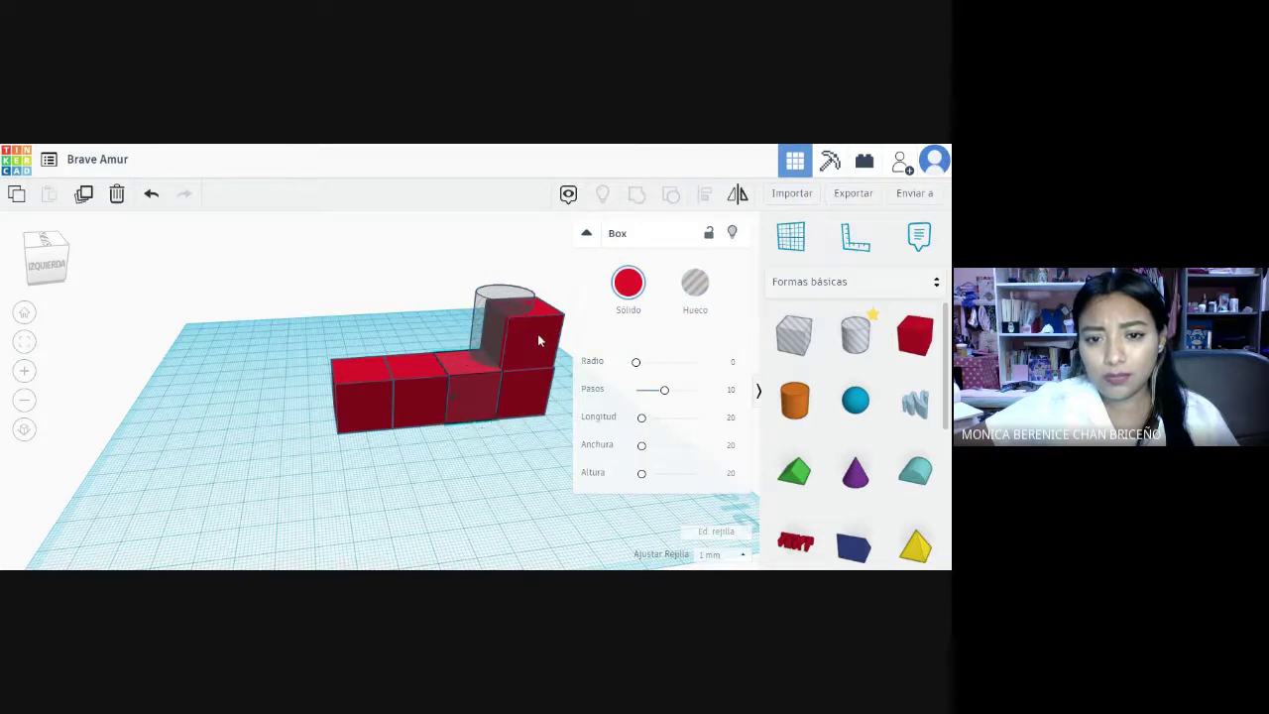
{"action": "left_click", "coordinate": [538, 335]}
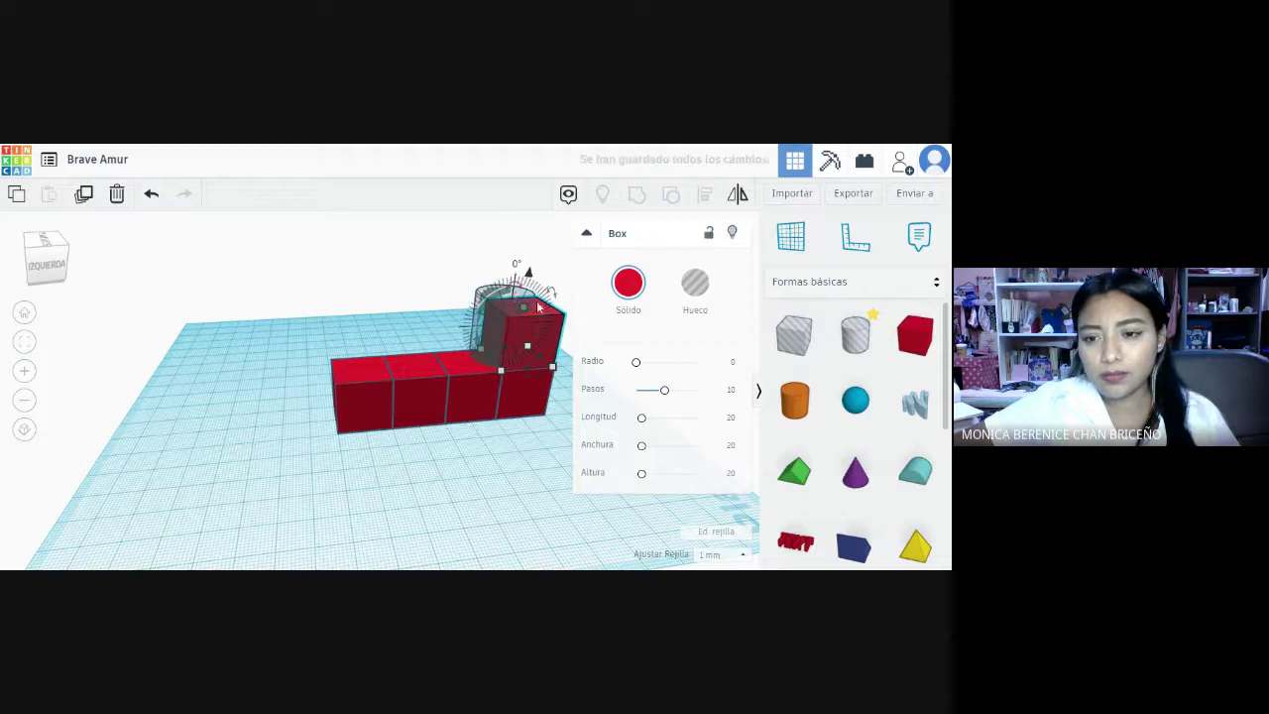
{"action": "left_click", "coordinate": [519, 458]}
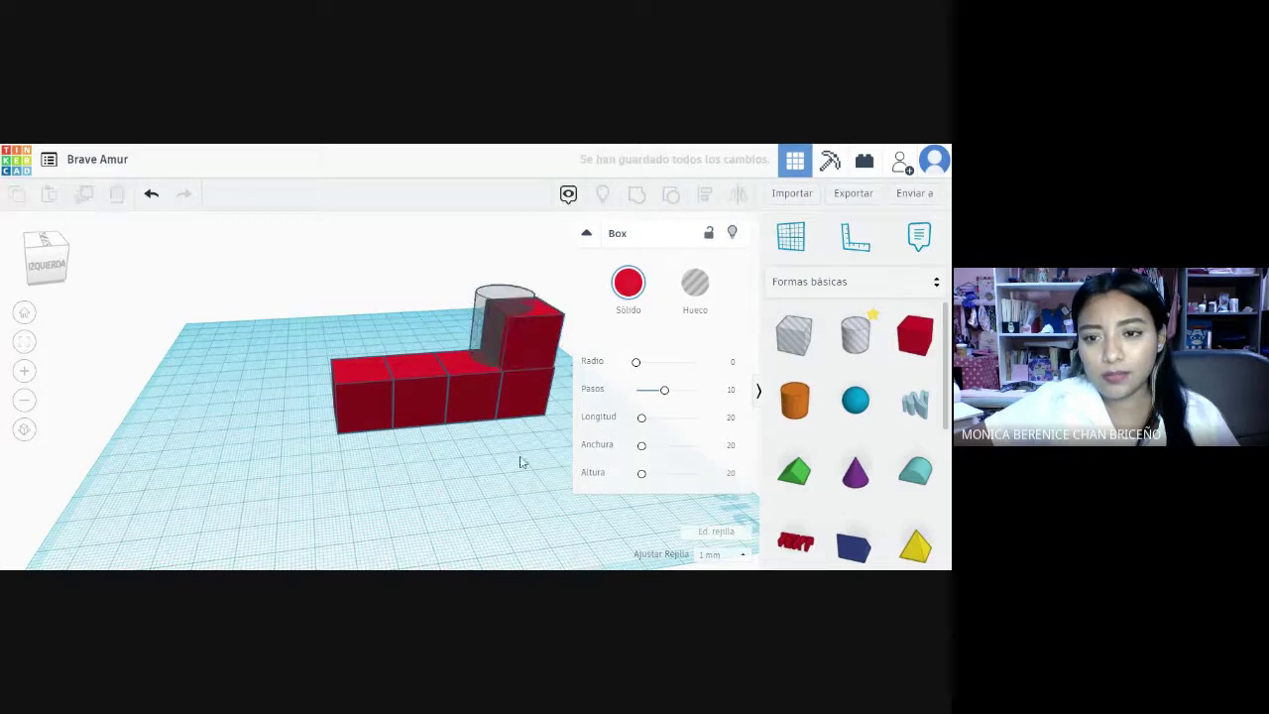
{"action": "left_click", "coordinate": [544, 339]}
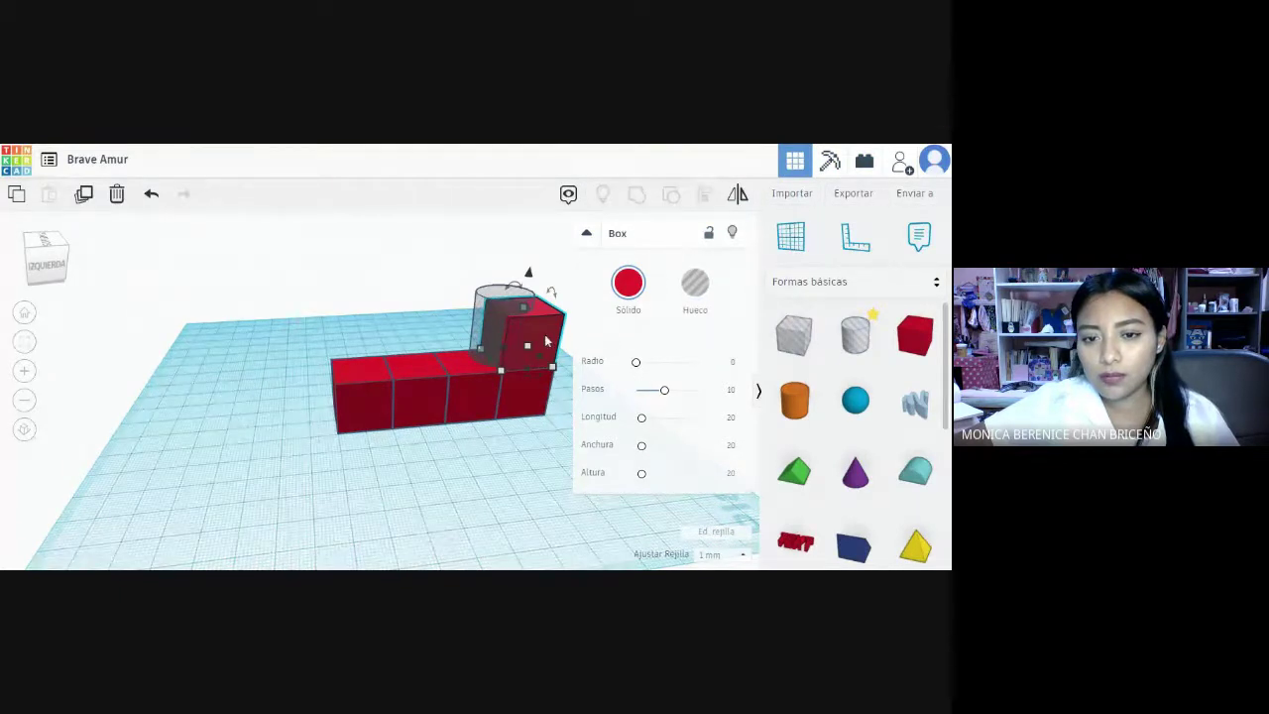
{"action": "left_click", "coordinate": [509, 486]}
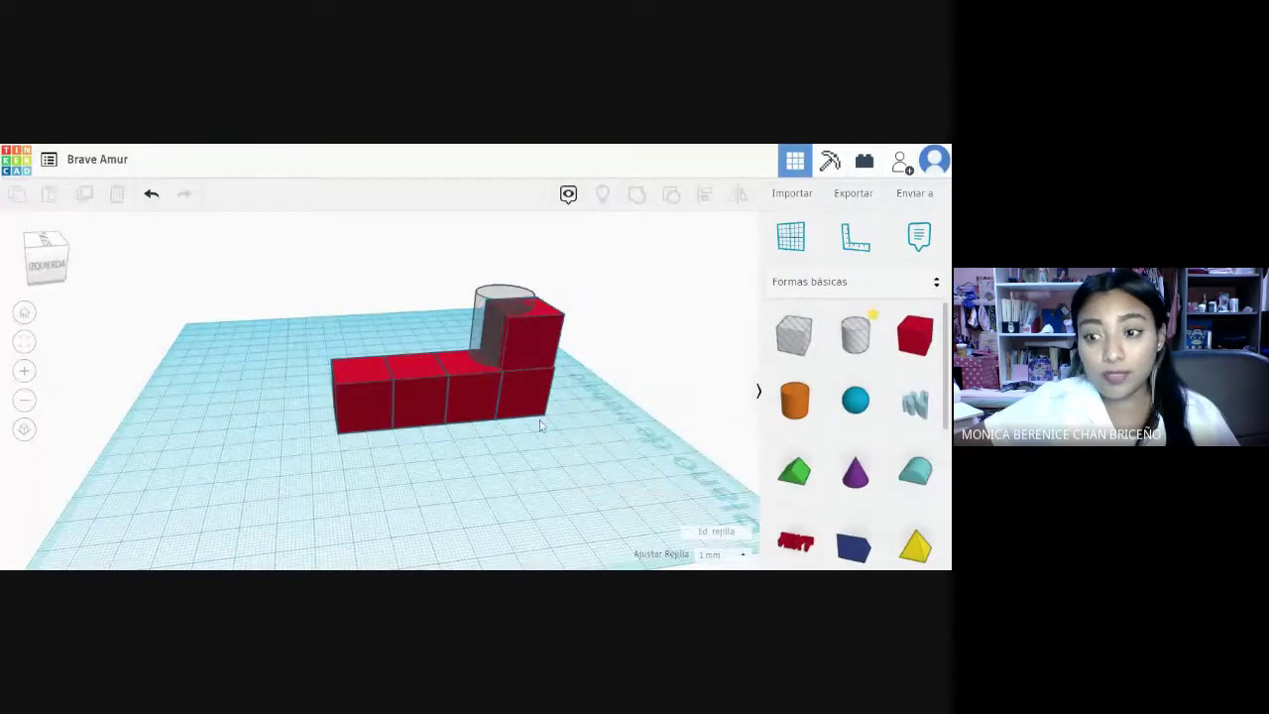